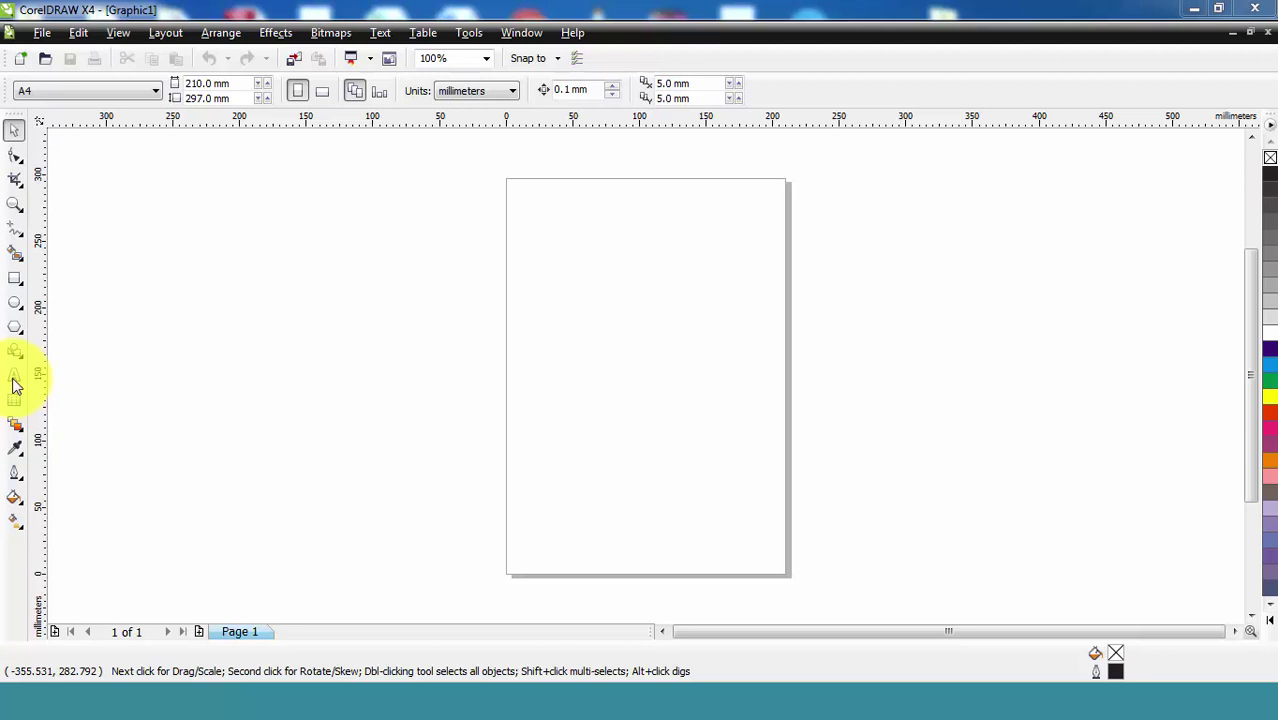
# Step: Draw a rectangle about 153 mm wide and 121 mm high in the upper middle of the page
pyautogui.click(24, 289)
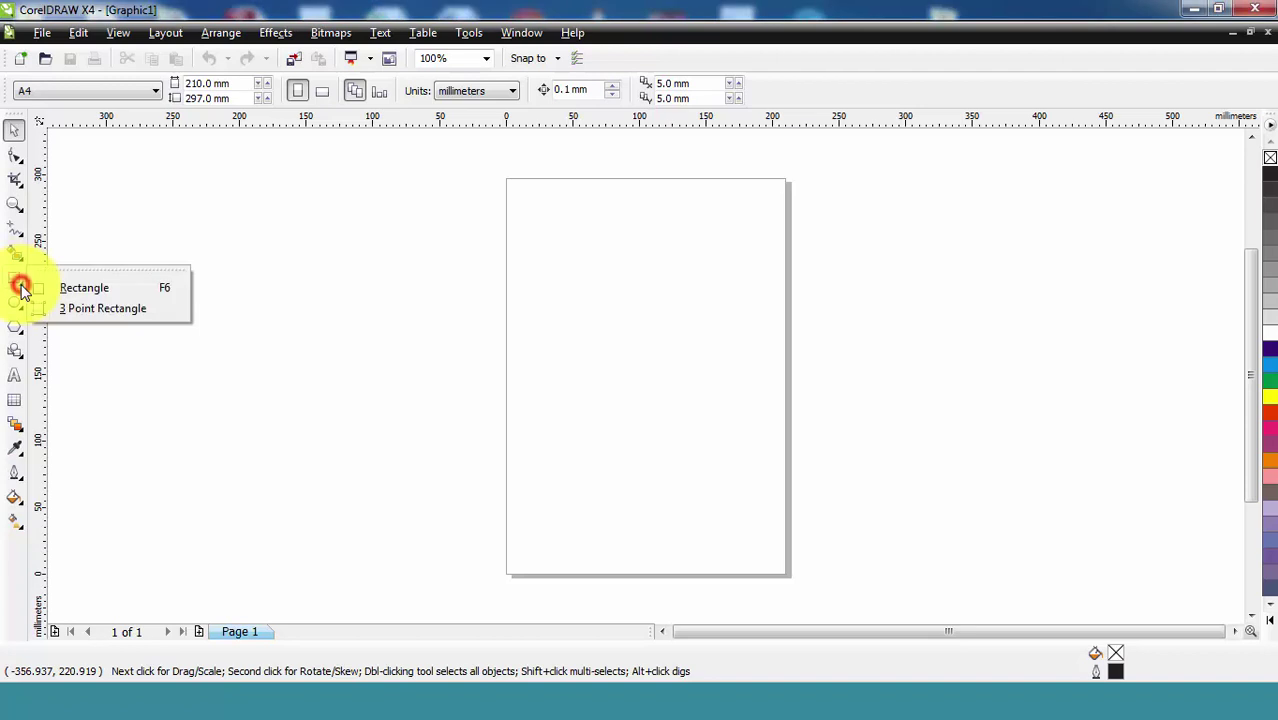
pyautogui.click(106, 290)
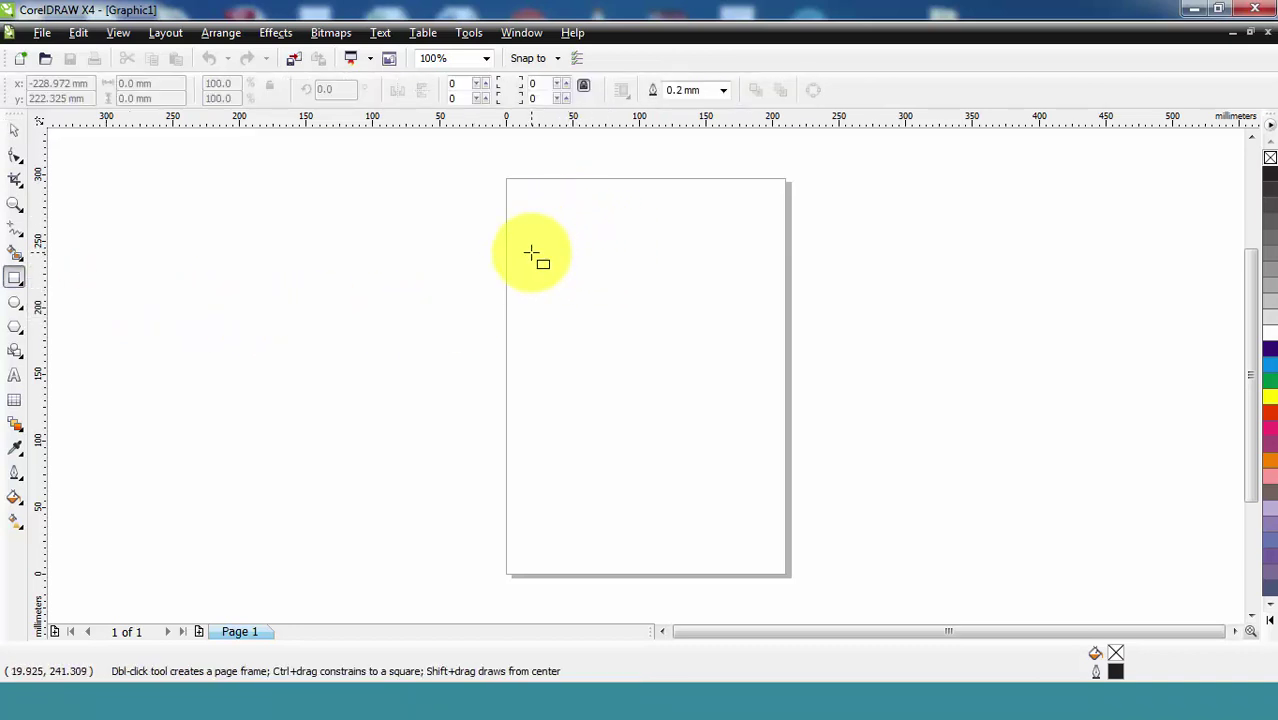
pyautogui.moveTo(531, 254); pyautogui.dragTo(736, 414)
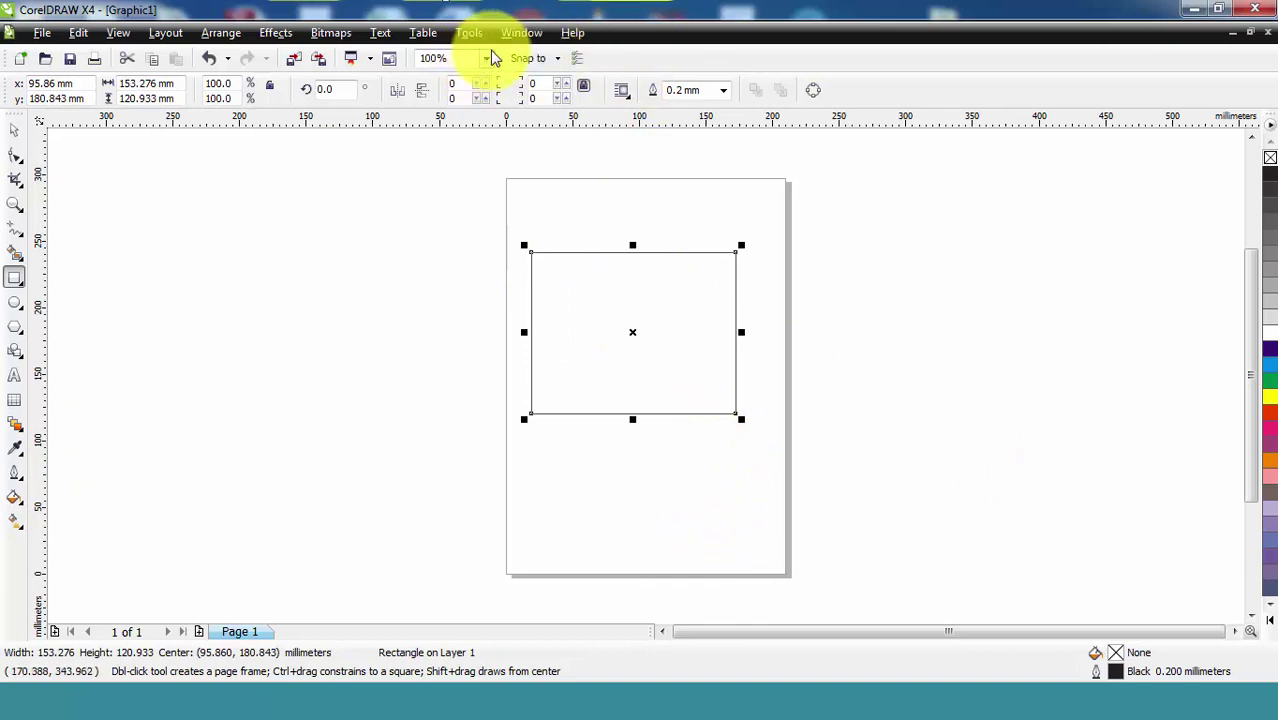
pyautogui.click(14, 130)
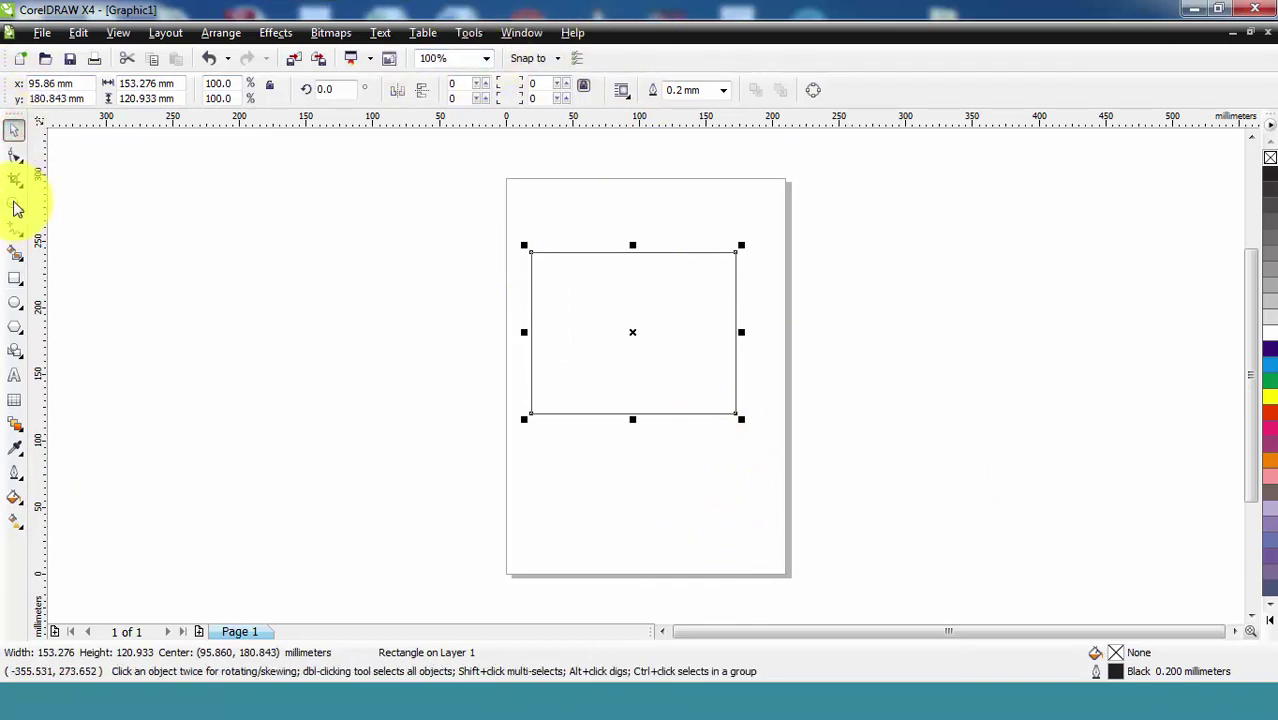
# Step: Round all four corners of the rectangle to a roundness of about 34 with the Shape tool
pyautogui.click(14, 204)
pyautogui.click(655, 325)
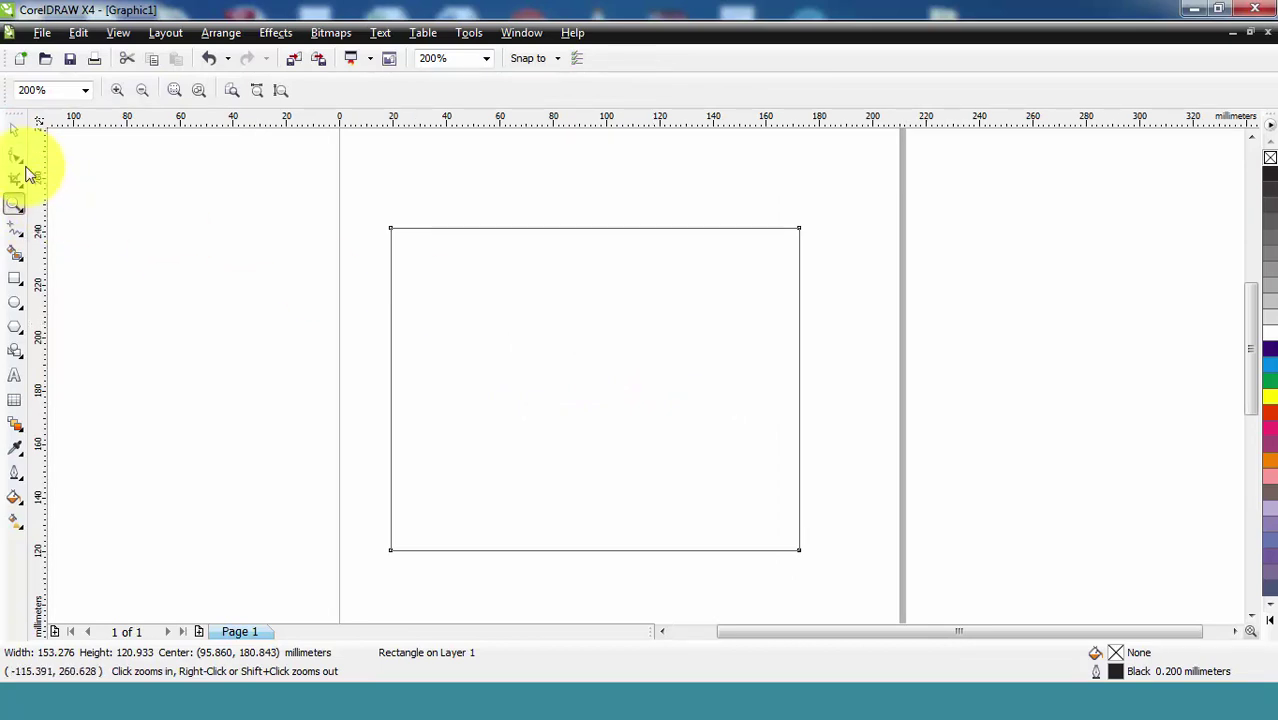
pyautogui.click(14, 130)
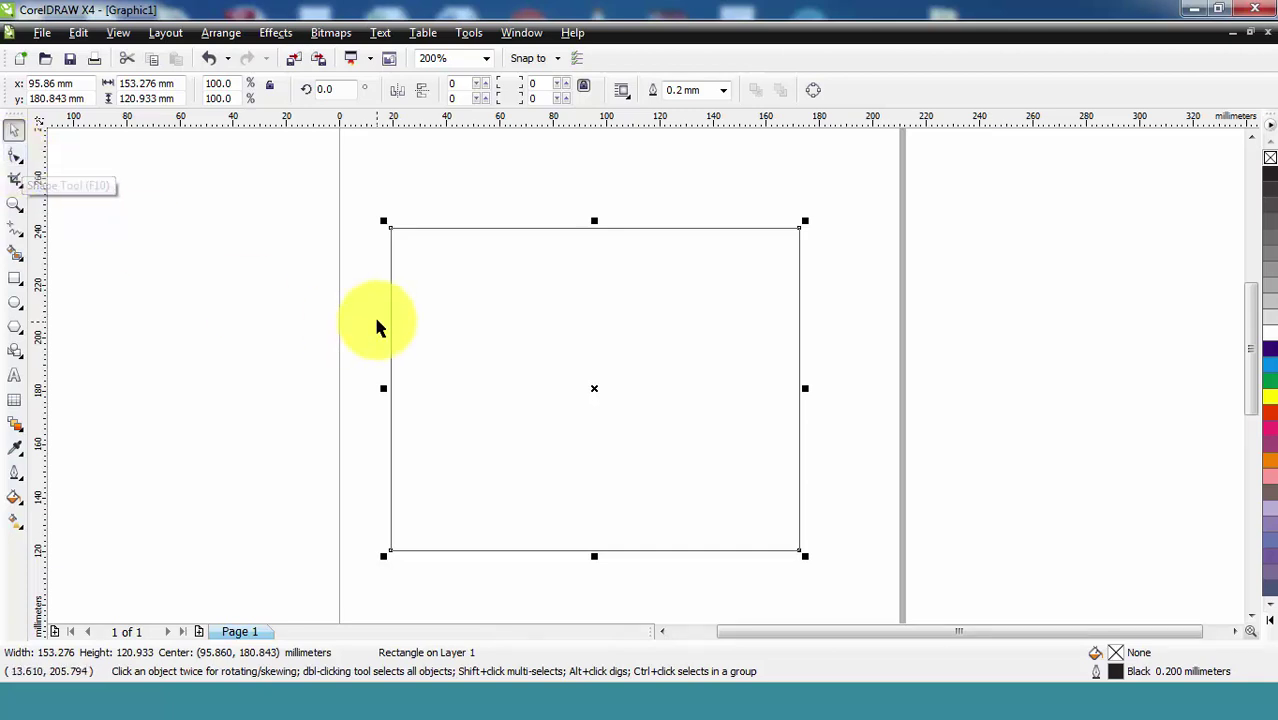
pyautogui.click(20, 165)
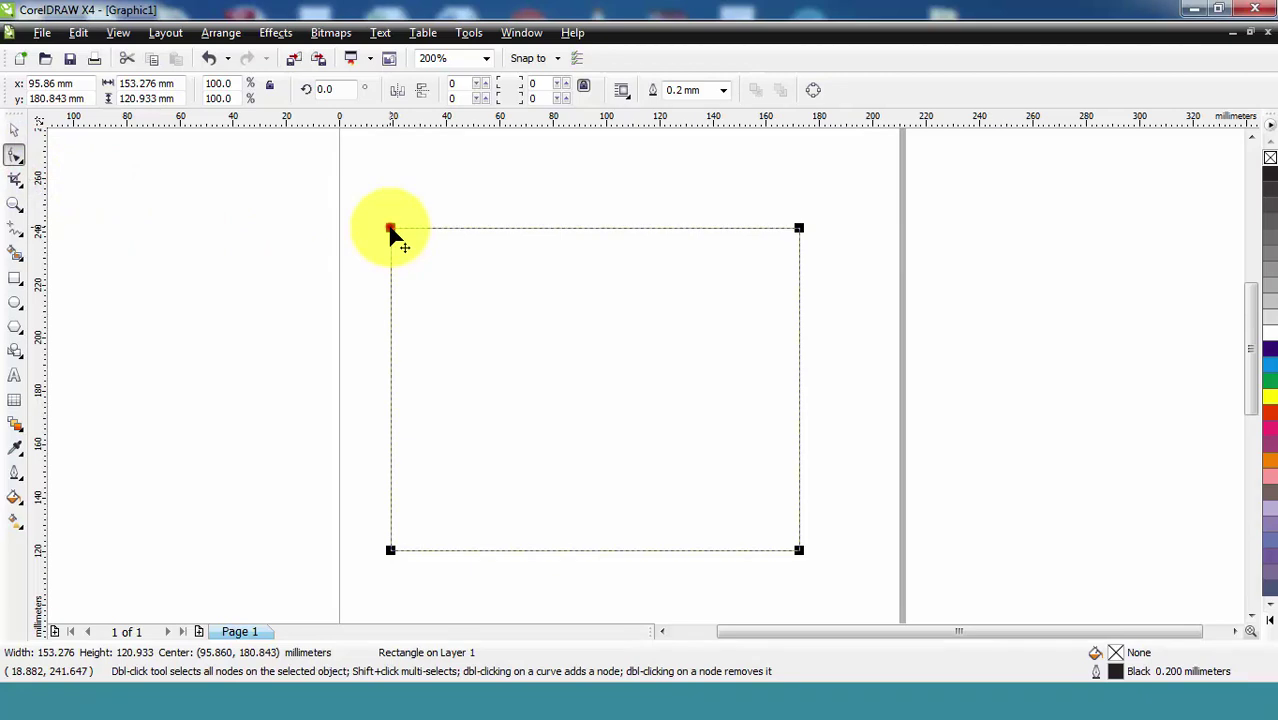
pyautogui.moveTo(390, 229); pyautogui.dragTo(446, 229)
pyautogui.click(12, 130)
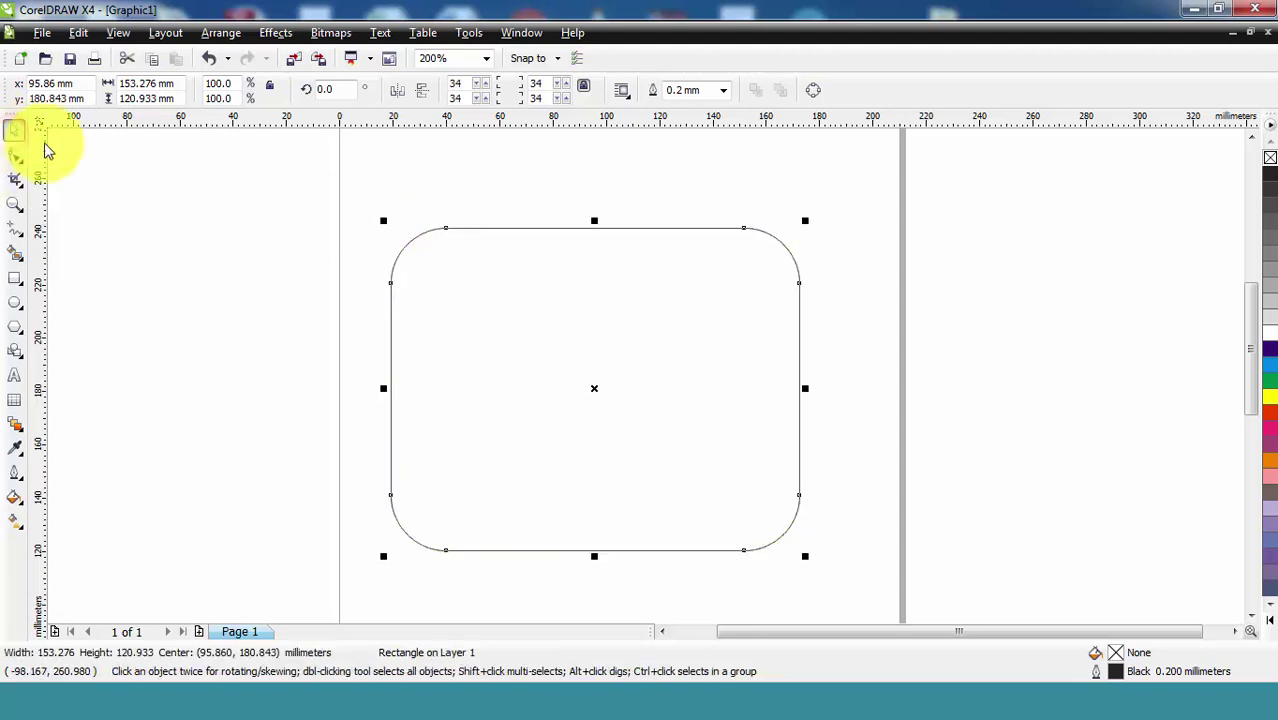
# Step: Set the rectangle's corner roundness to about 17 by reshaping its corner nodes
pyautogui.click(570, 232)
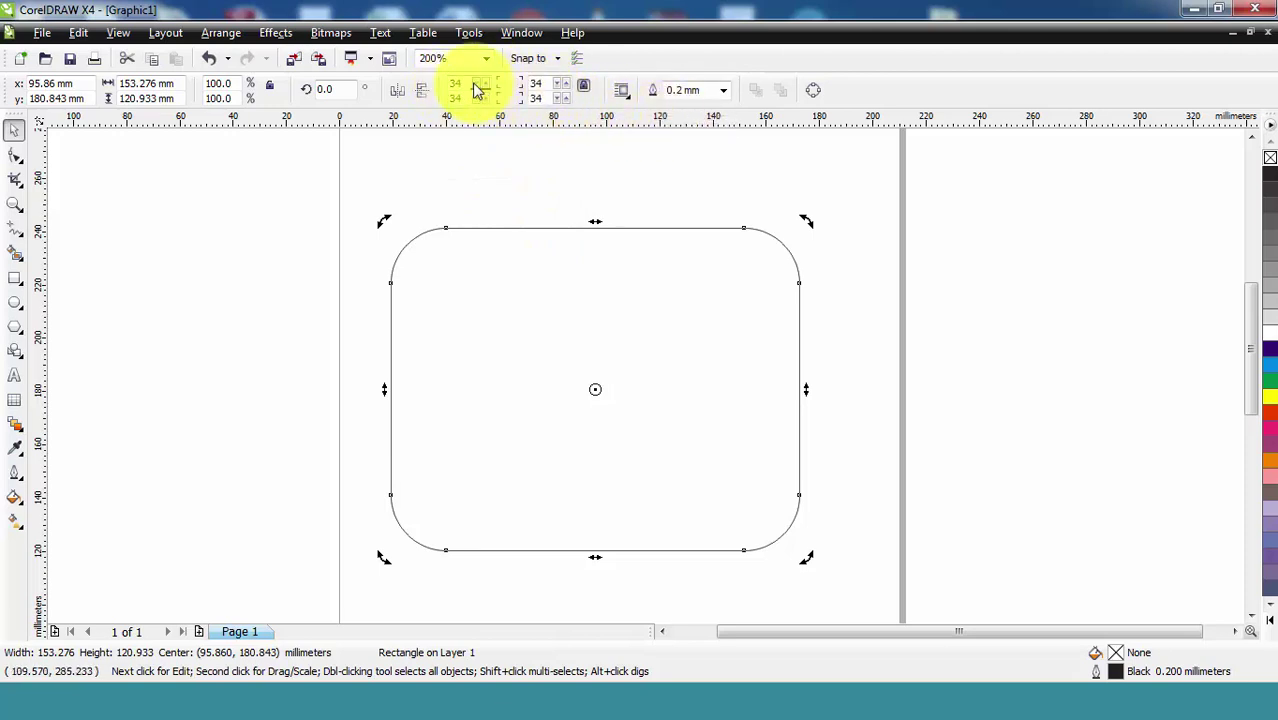
pyautogui.click(16, 156)
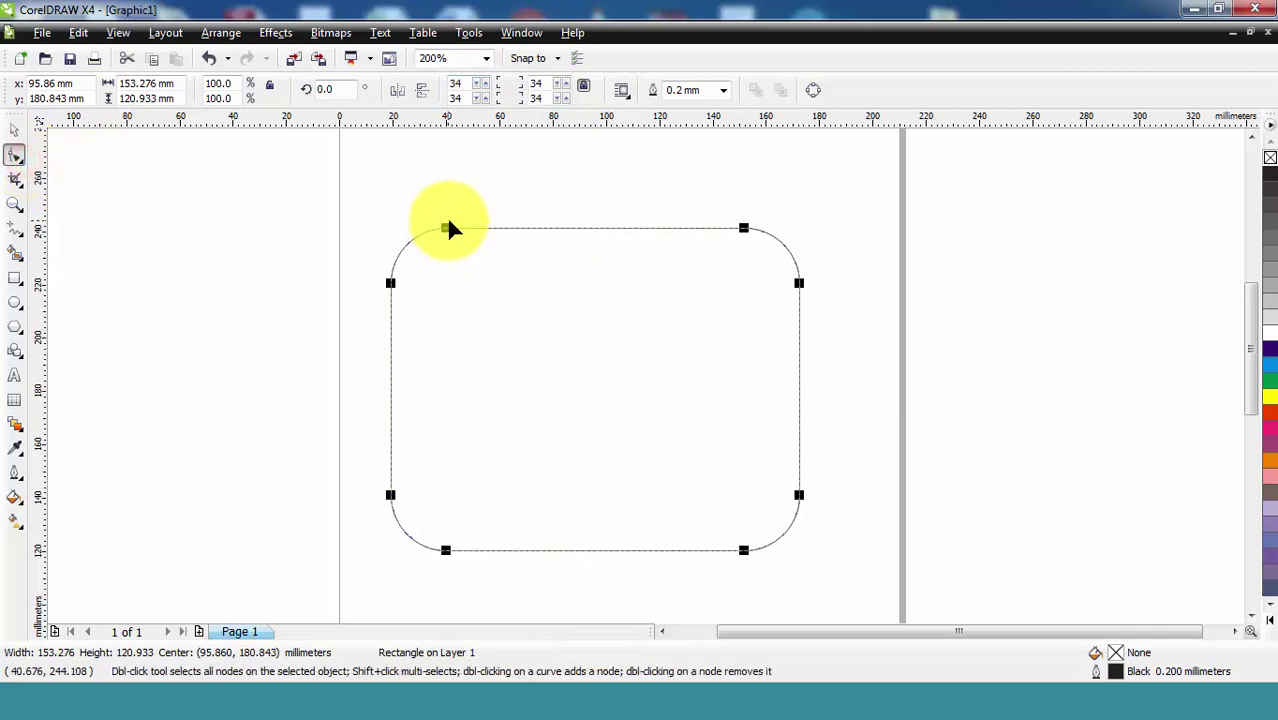
pyautogui.moveTo(446, 228); pyautogui.dragTo(418, 228)
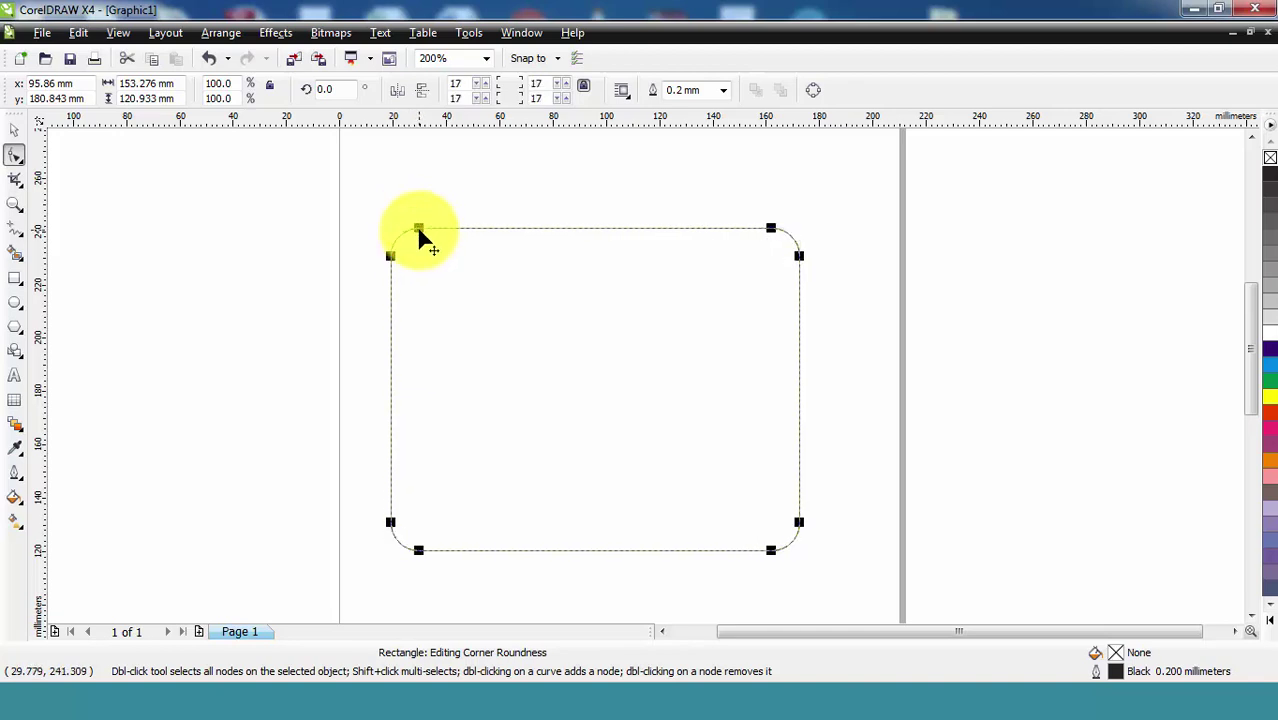
pyautogui.click(14, 132)
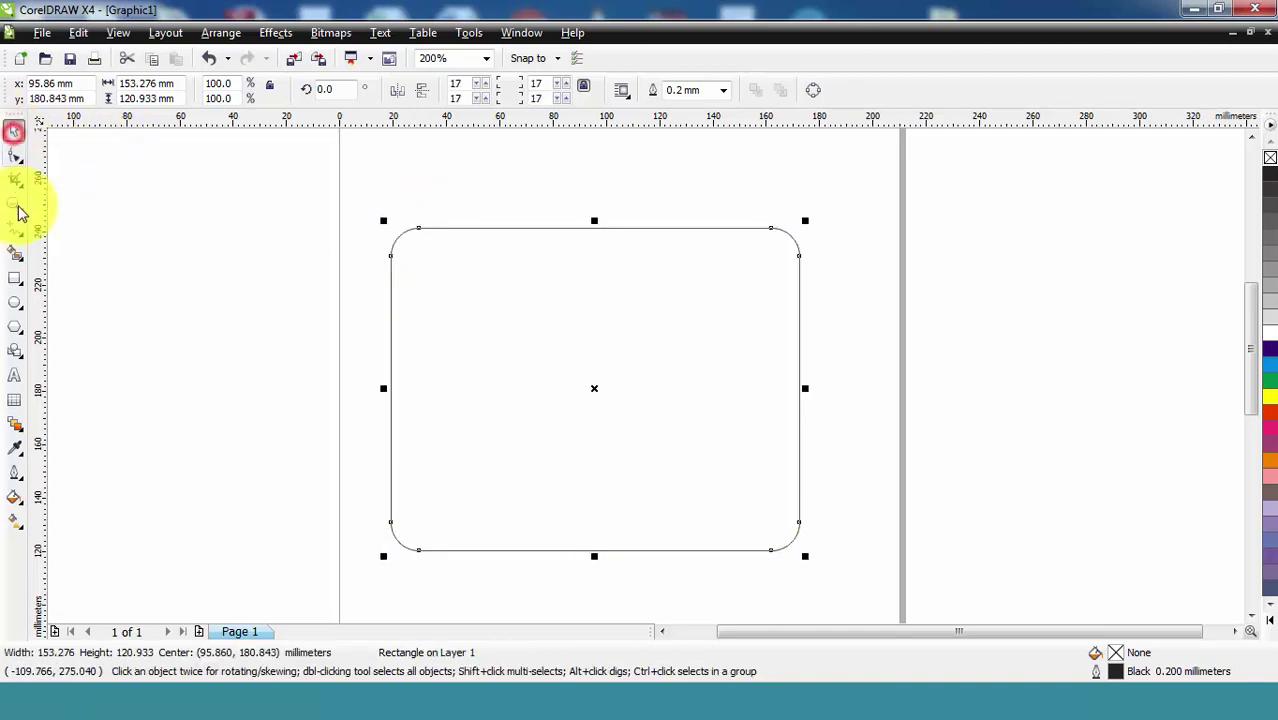
# Step: Draw a near-circular ellipse about 65 mm wide inside the rectangle and open it into an arc from 90 to 270 degrees
pyautogui.click(14, 300)
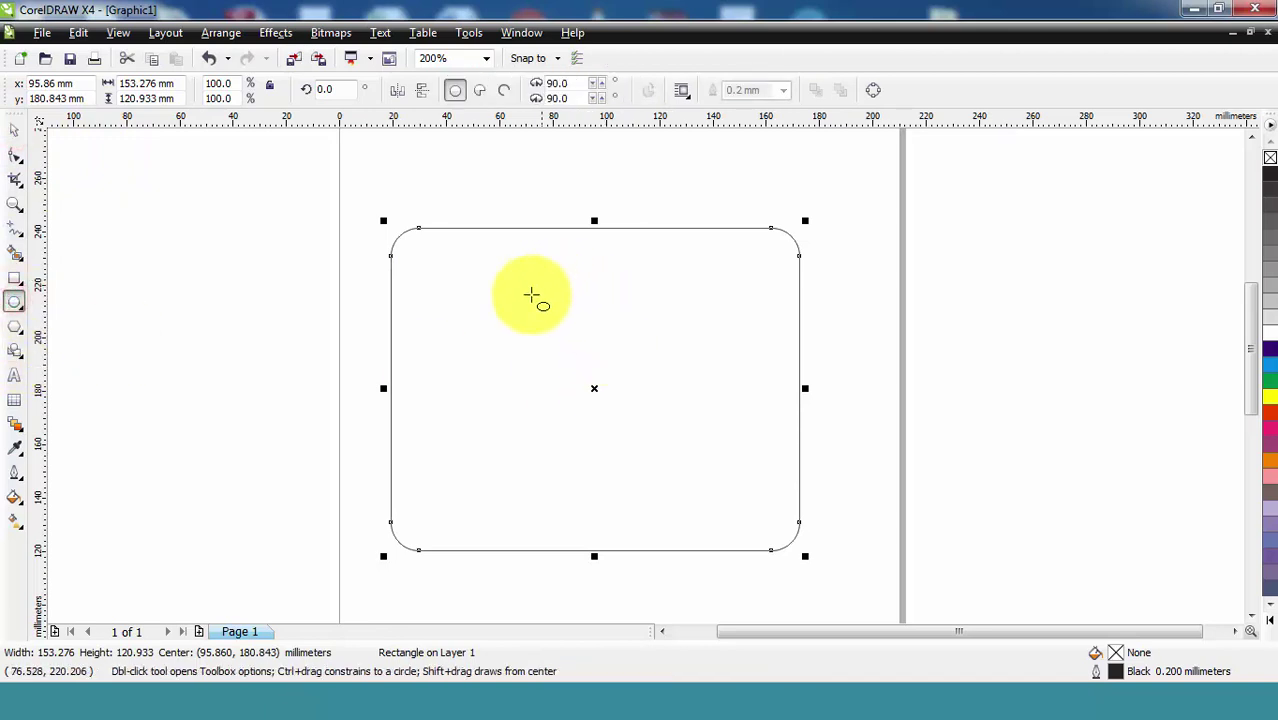
pyautogui.moveTo(511, 302); pyautogui.dragTo(686, 480)
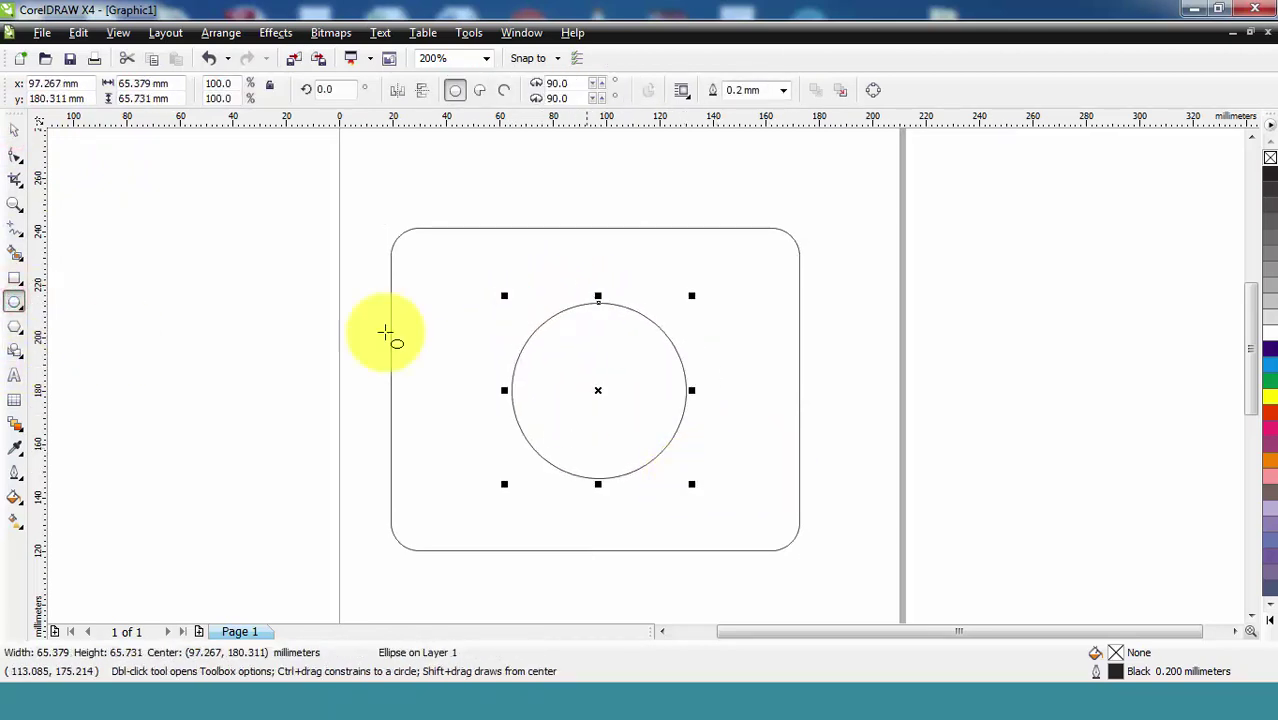
pyautogui.click(16, 157)
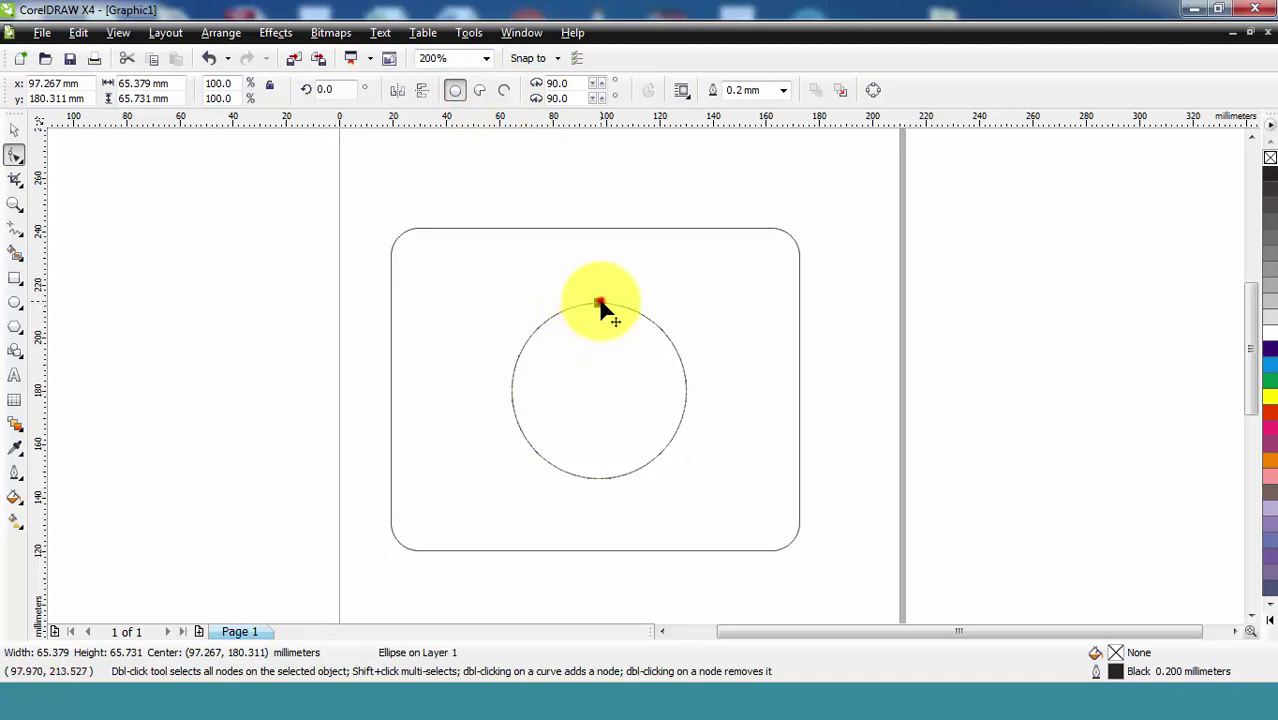
pyautogui.moveTo(676, 462); pyautogui.dragTo(596, 482)
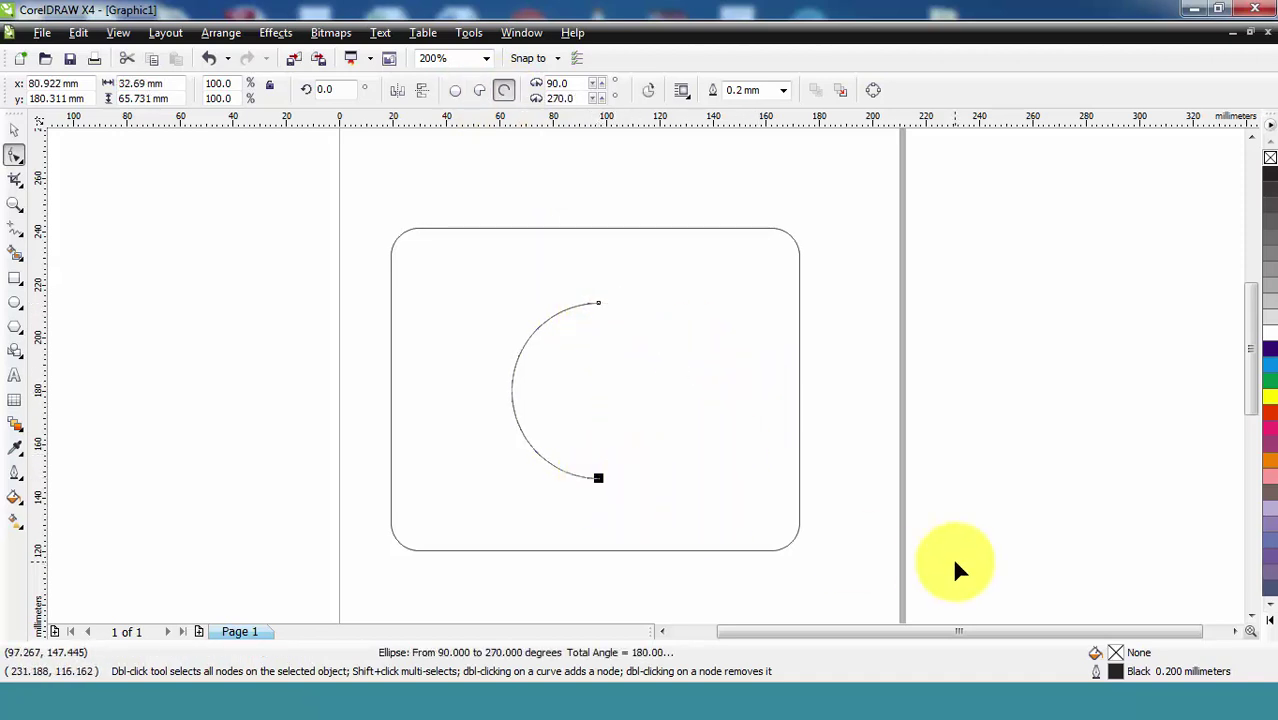
pyautogui.click(478, 91)
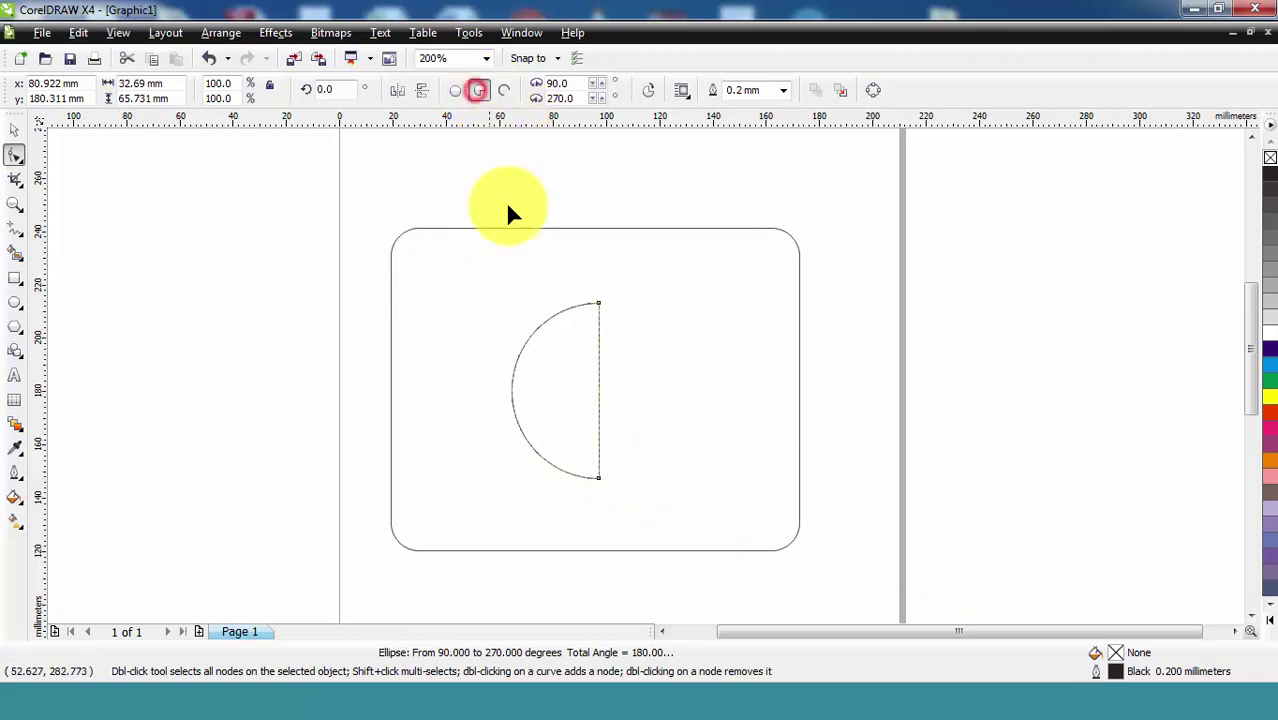
pyautogui.click(503, 91)
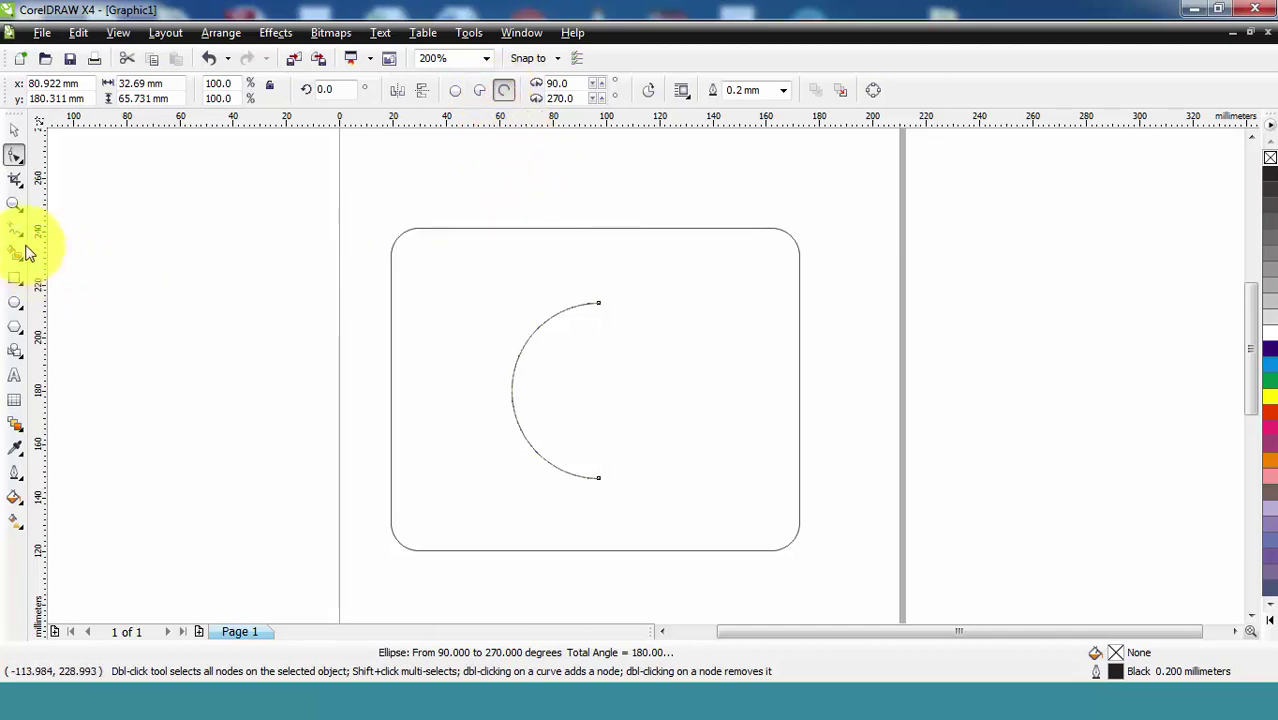
# Step: Extend the arc's start angle to about 350 degrees with the Shape tool and make it a pie shape
pyautogui.click(14, 172)
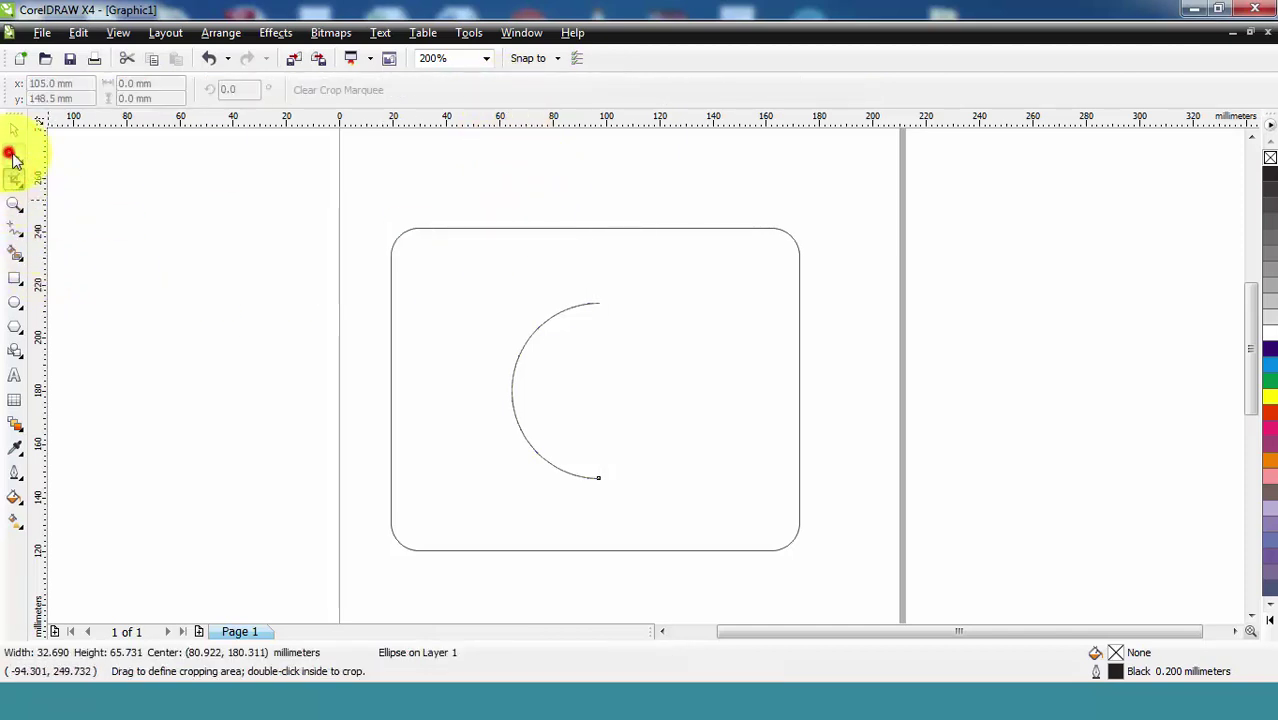
pyautogui.click(12, 157)
pyautogui.moveTo(602, 300); pyautogui.dragTo(675, 410)
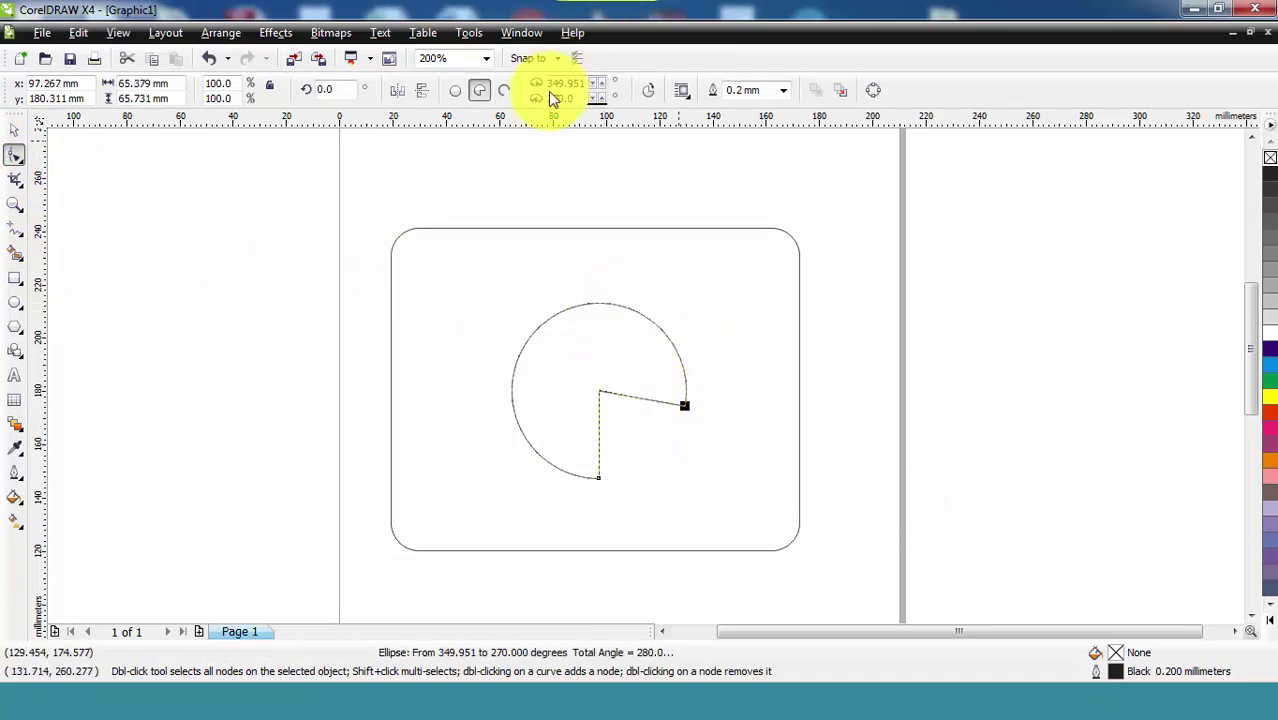
pyautogui.click(506, 90)
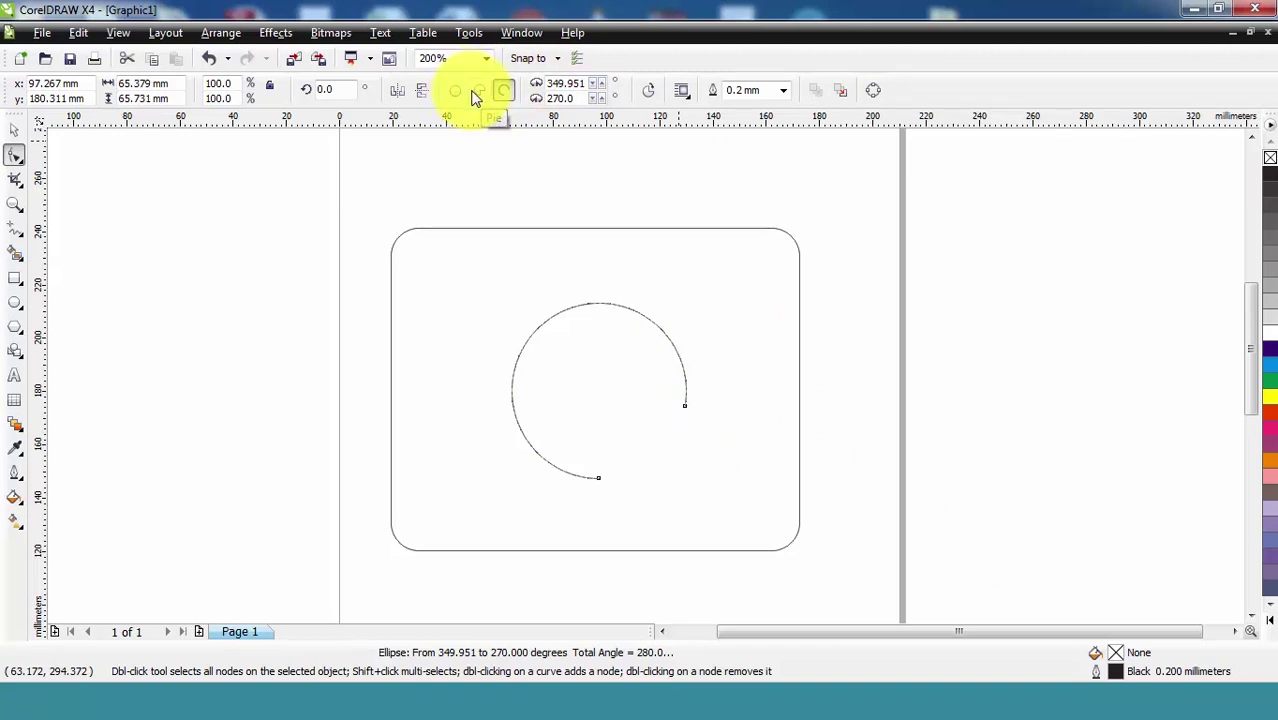
pyautogui.click(481, 92)
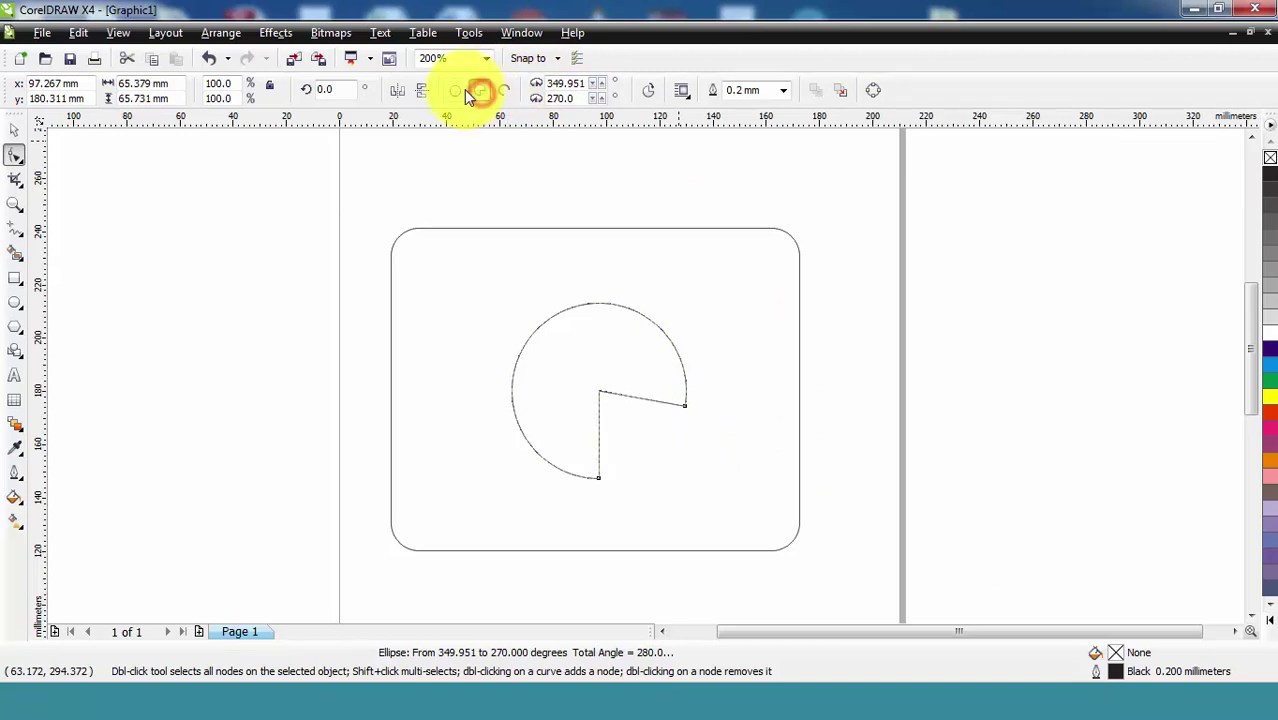
# Step: Reset the shape to a full ellipse and convert it into a pie from 0 to 270 degrees
pyautogui.click(456, 90)
pyautogui.click(498, 90)
pyautogui.click(480, 90)
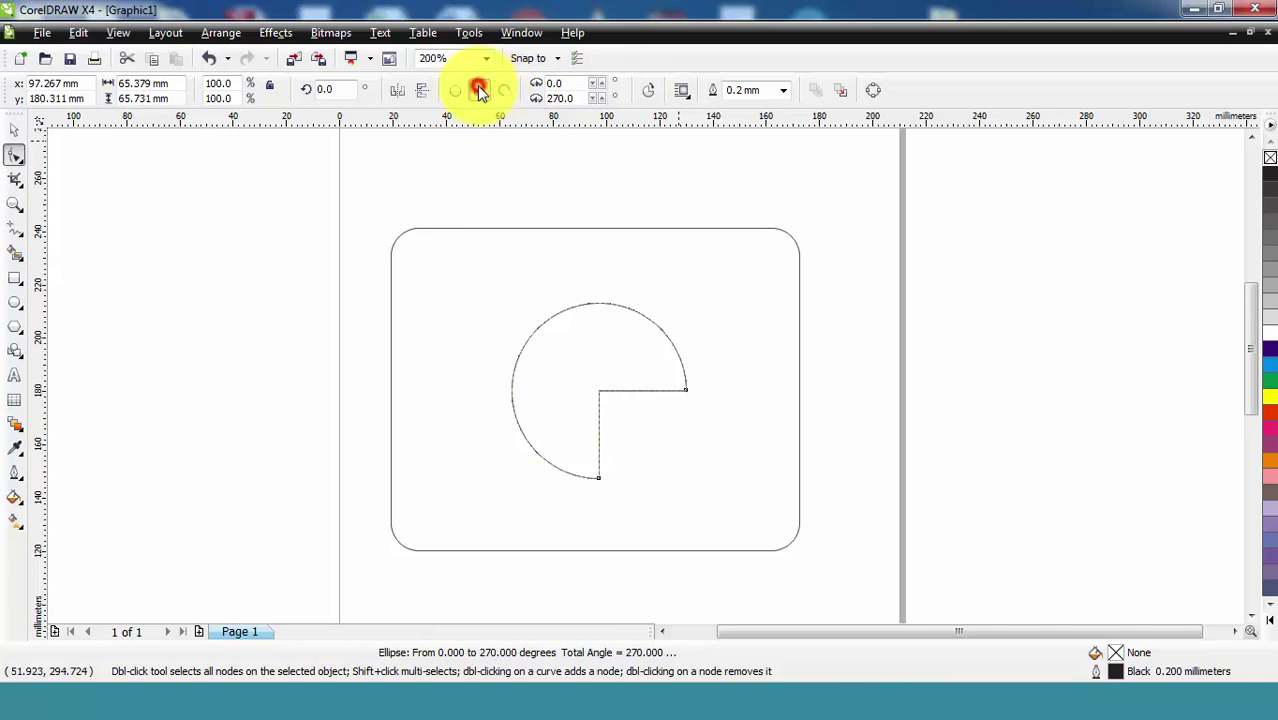
pyautogui.click(14, 130)
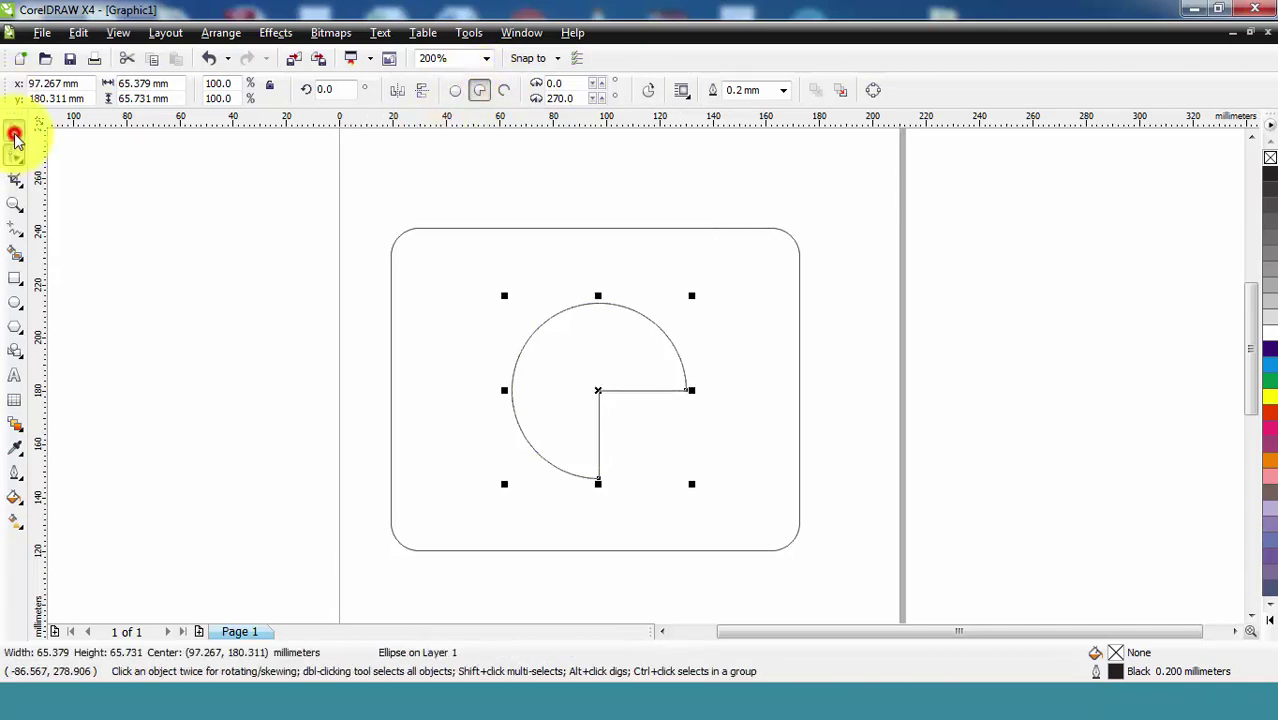
# Step: Scale the rounded rectangle and pie together to about 38 by 30 mm and move them off the page beside its left edge
pyautogui.click(15, 327)
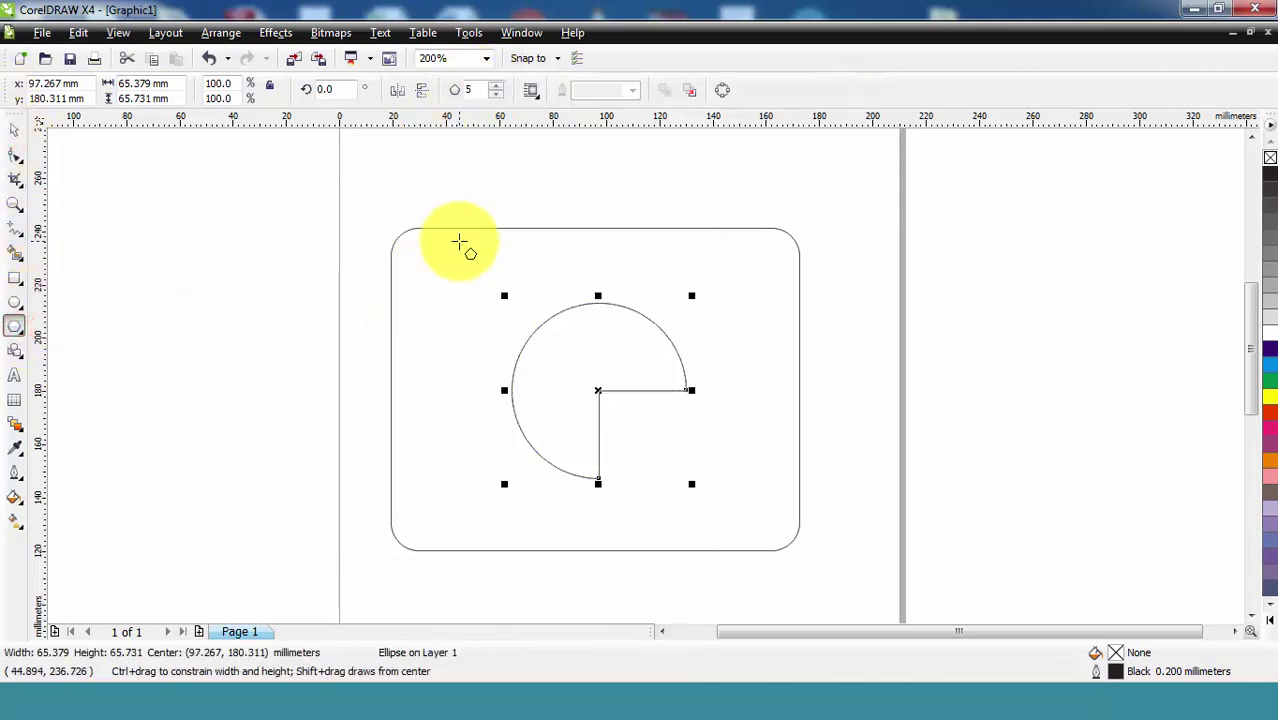
pyautogui.click(14, 130)
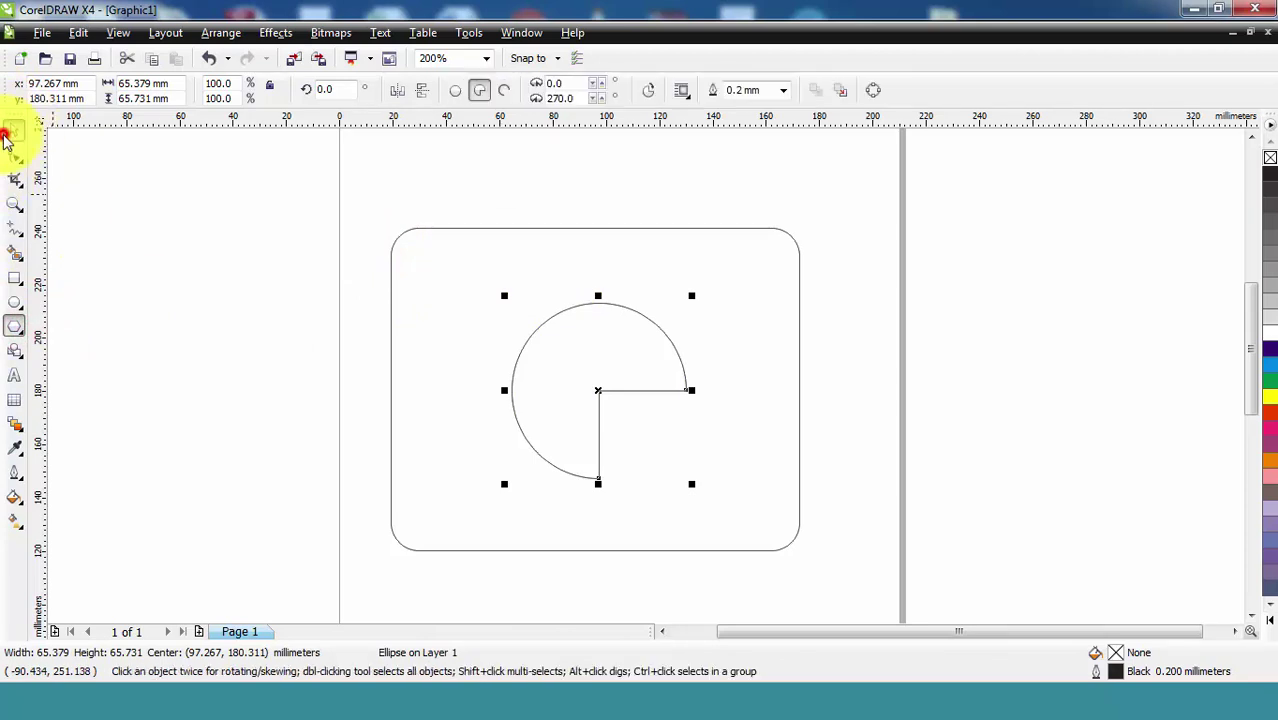
pyautogui.moveTo(276, 190); pyautogui.dragTo(916, 548)
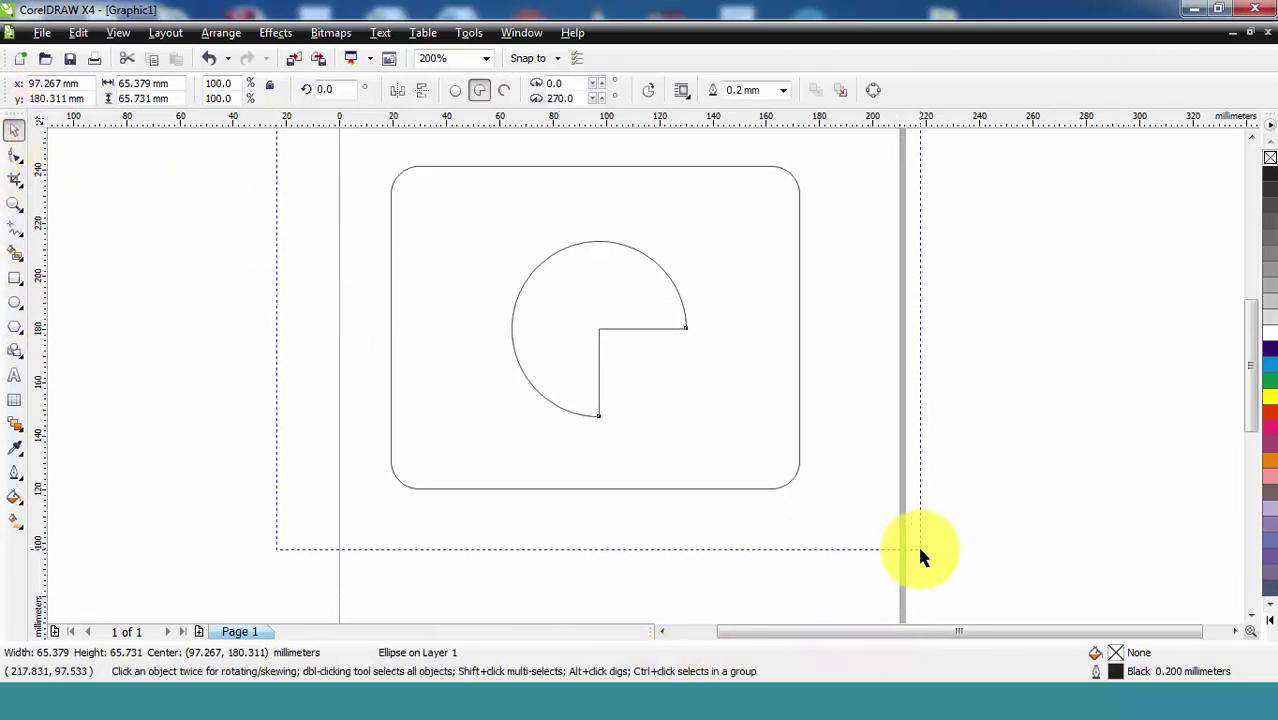
pyautogui.moveTo(807, 497); pyautogui.dragTo(491, 245)
pyautogui.moveTo(451, 206); pyautogui.dragTo(257, 259)
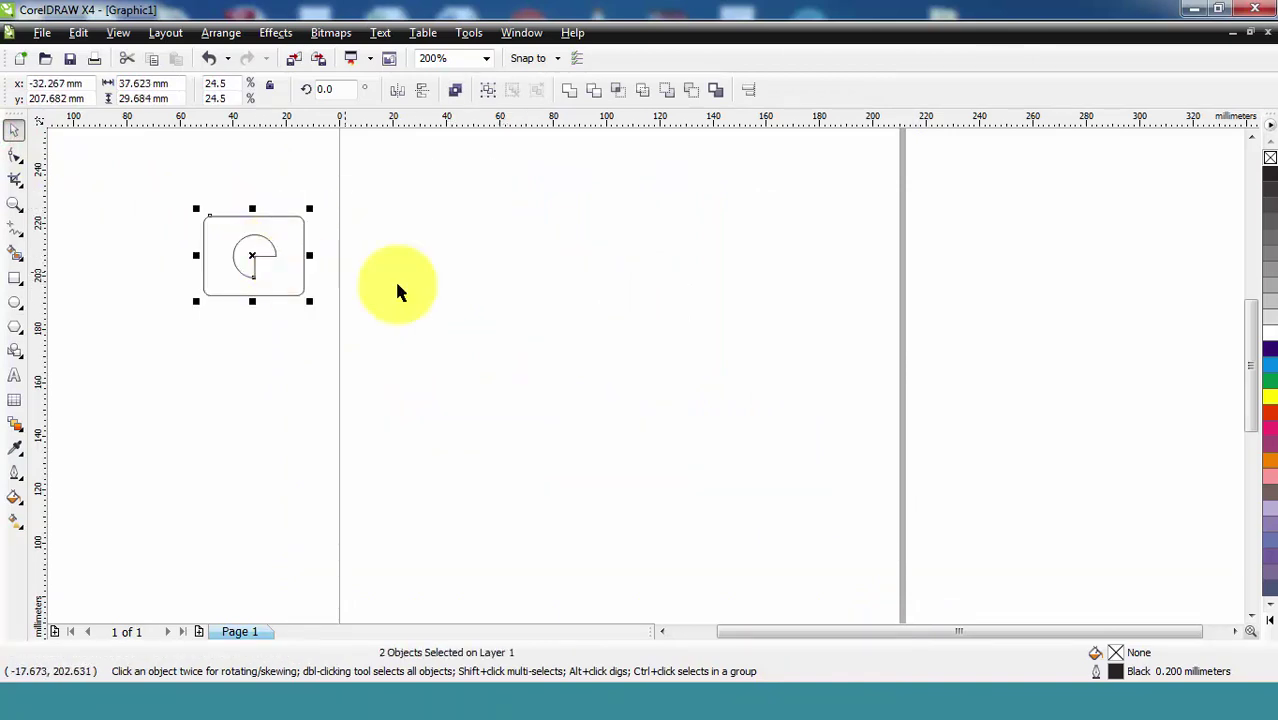
pyautogui.click(473, 296)
# Step: Draw a five-sided polygon about 88 mm wide and 90 mm high in the middle of the page
pyautogui.click(18, 326)
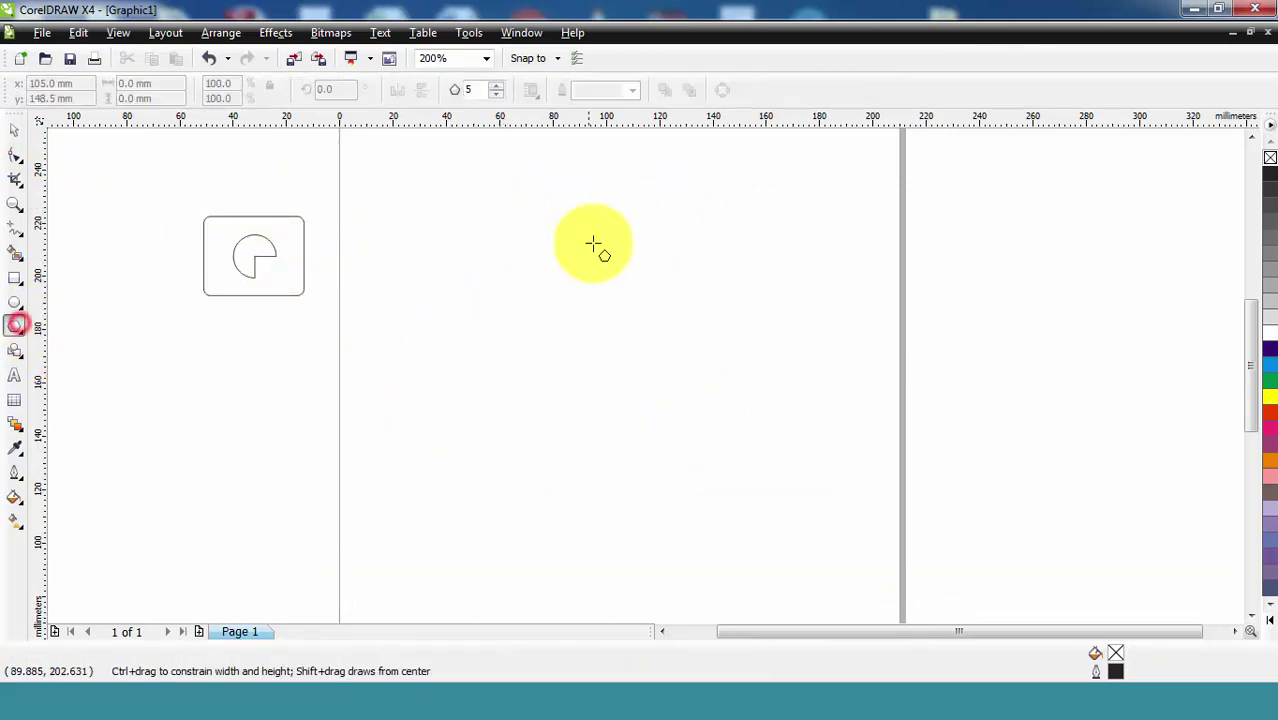
pyautogui.moveTo(484, 200); pyautogui.dragTo(733, 471)
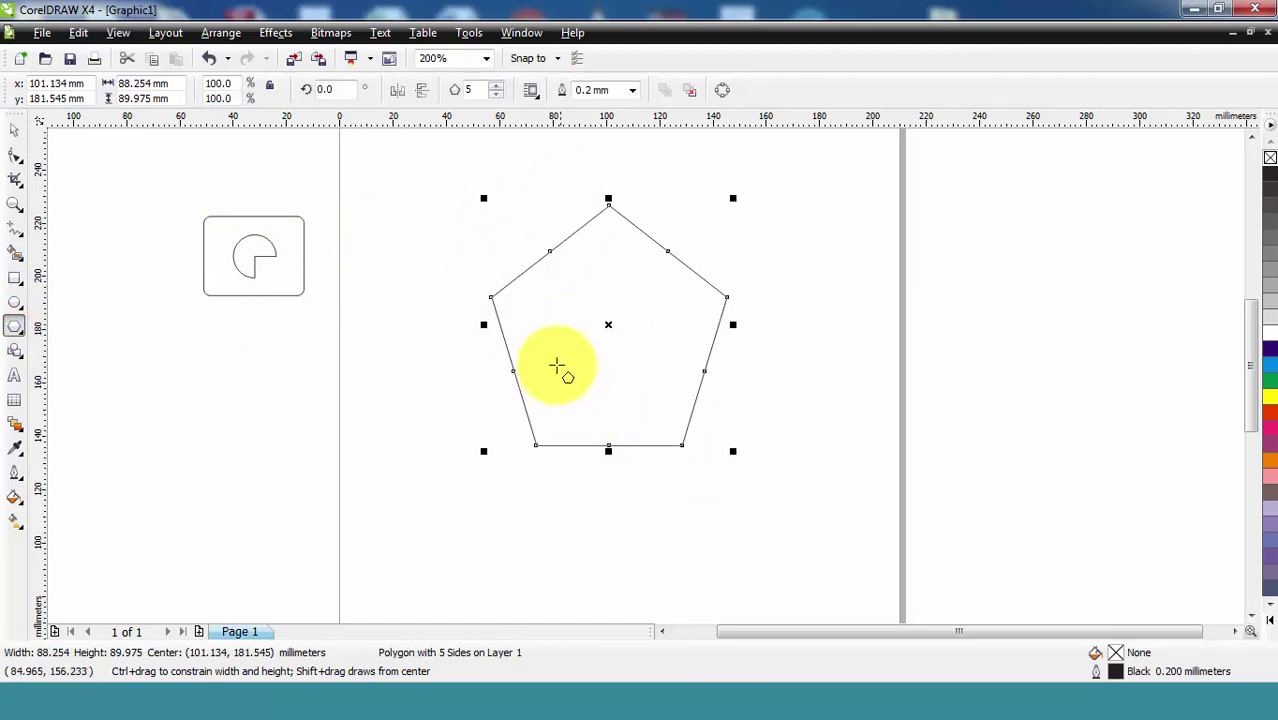
# Step: Try different side counts on the polygon, ending with three sides
pyautogui.click(499, 89)
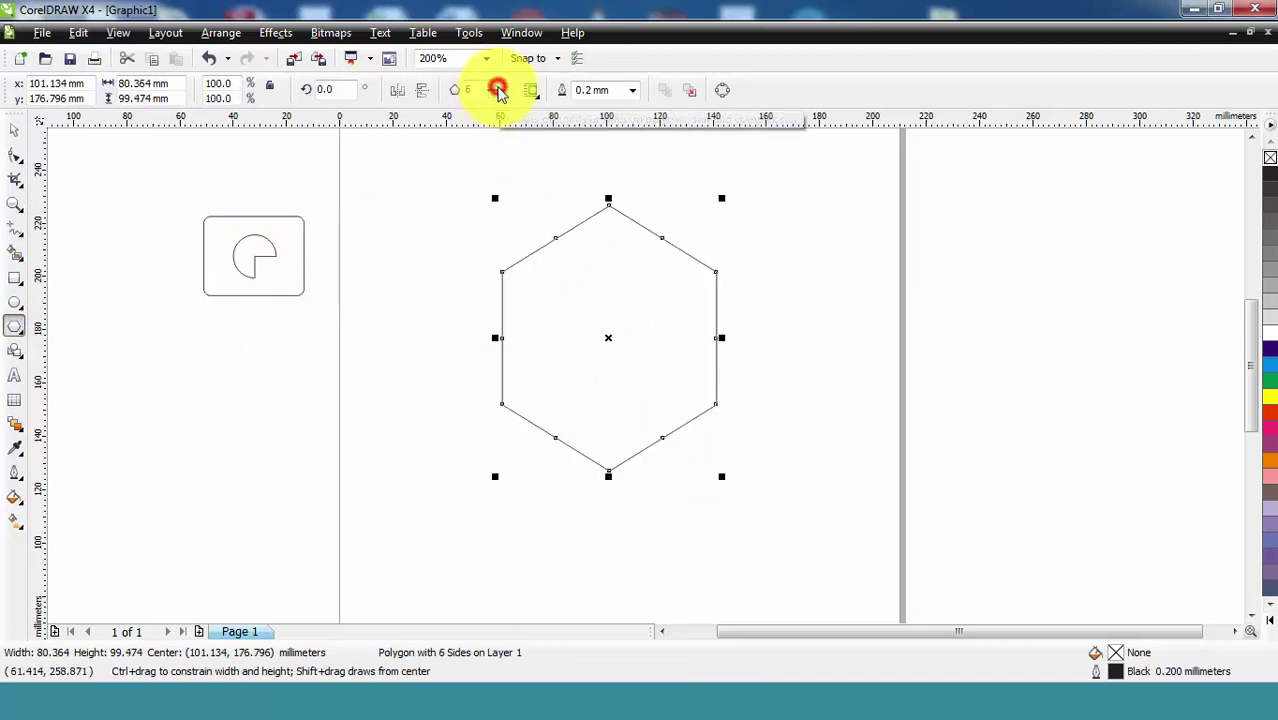
pyautogui.click(499, 89)
pyautogui.click(497, 96)
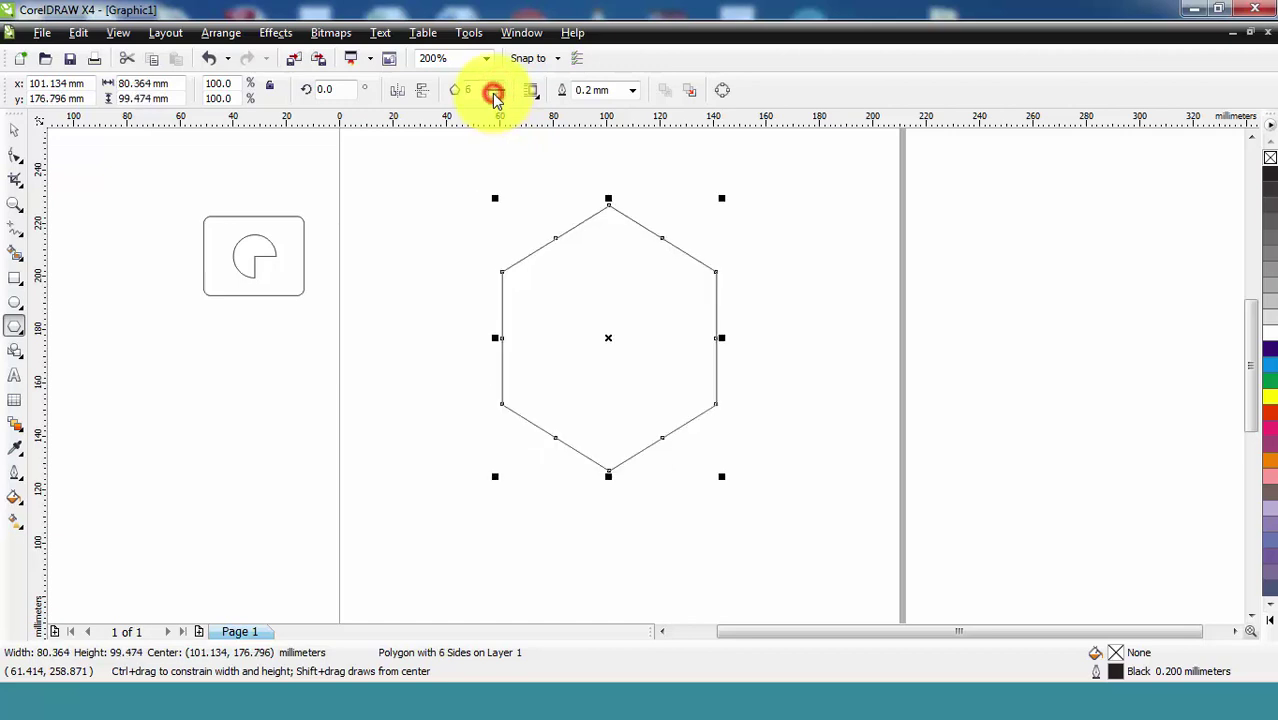
pyautogui.click(497, 96)
pyautogui.click(497, 96)
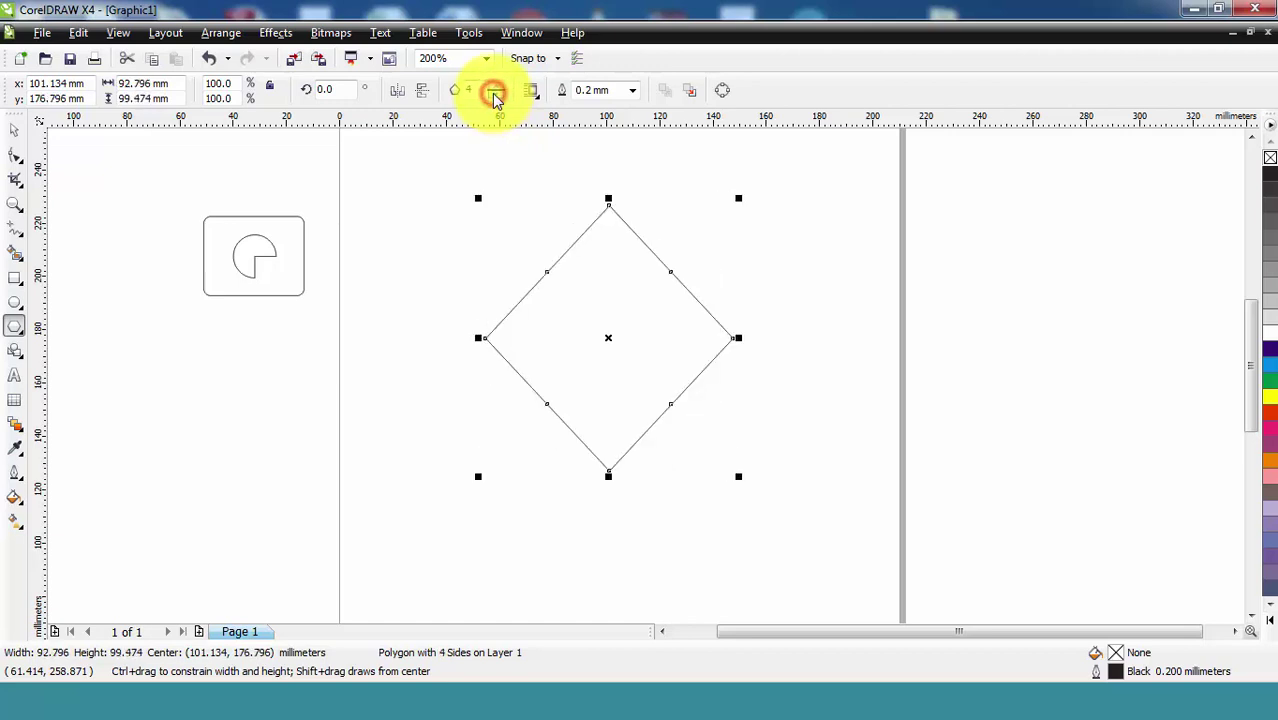
pyautogui.click(497, 96)
pyautogui.click(497, 96)
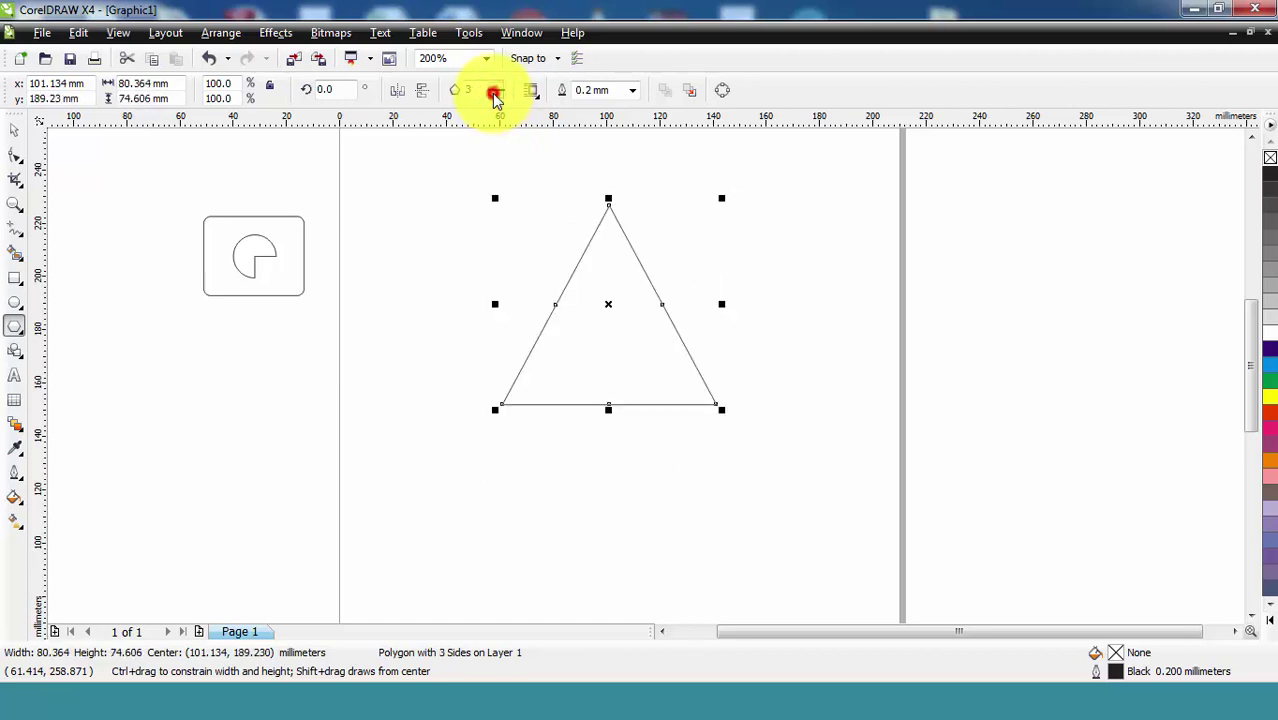
pyautogui.click(497, 96)
# Step: Set the polygon's number of sides to six
pyautogui.click(496, 87)
pyautogui.click(496, 87)
pyautogui.click(496, 87)
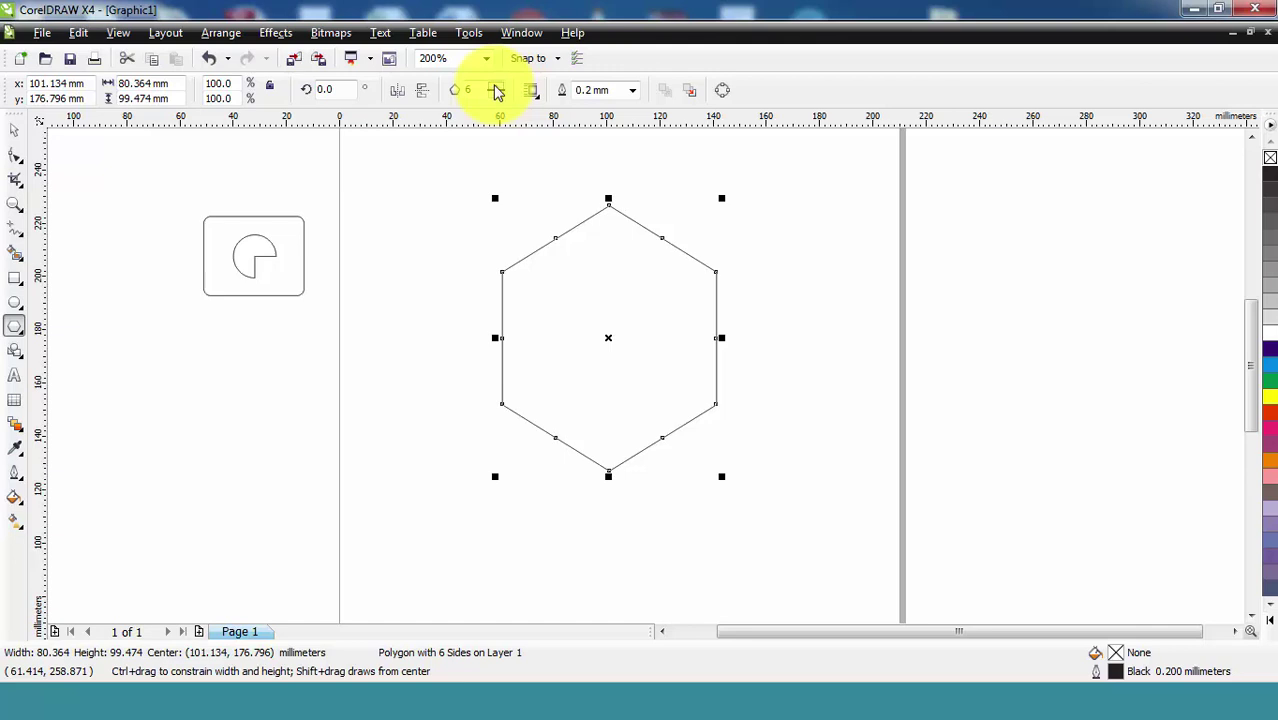
# Step: Pull the hexagon's edge midpoint nodes inward to form a six-pointed star and move it off the page, below the rounded rectangle
pyautogui.click(15, 157)
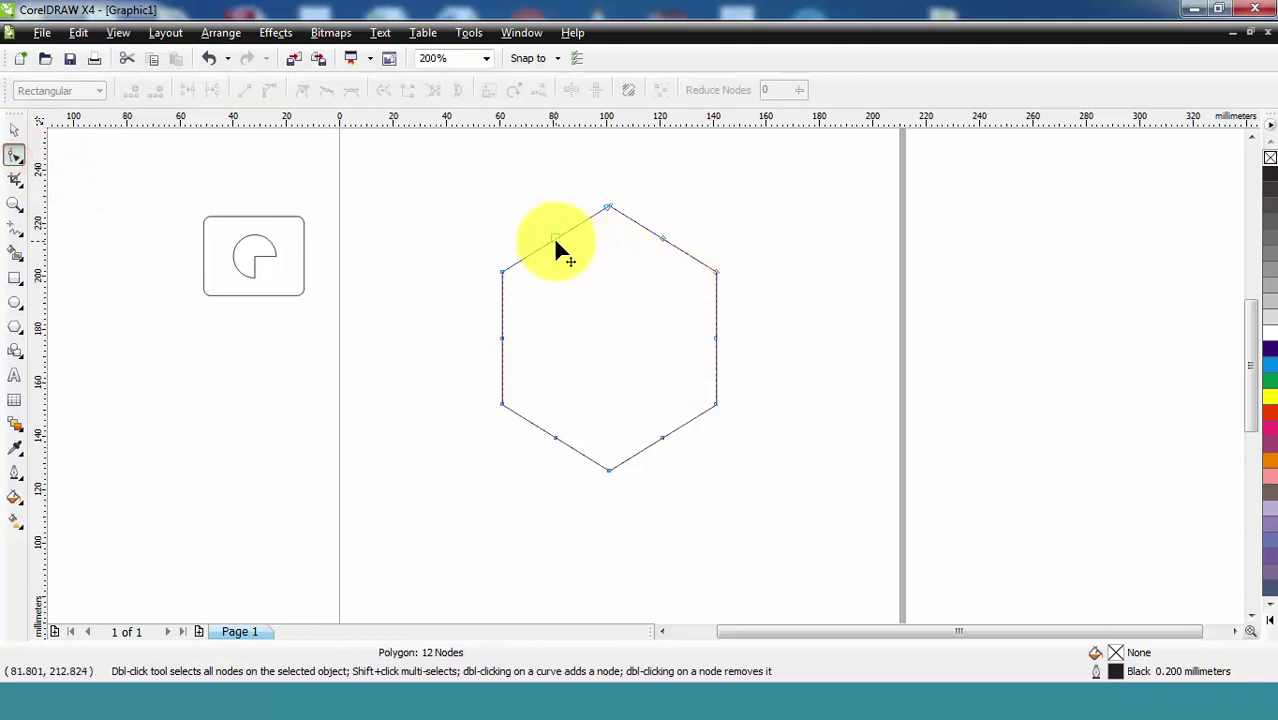
pyautogui.moveTo(556, 244); pyautogui.dragTo(570, 280)
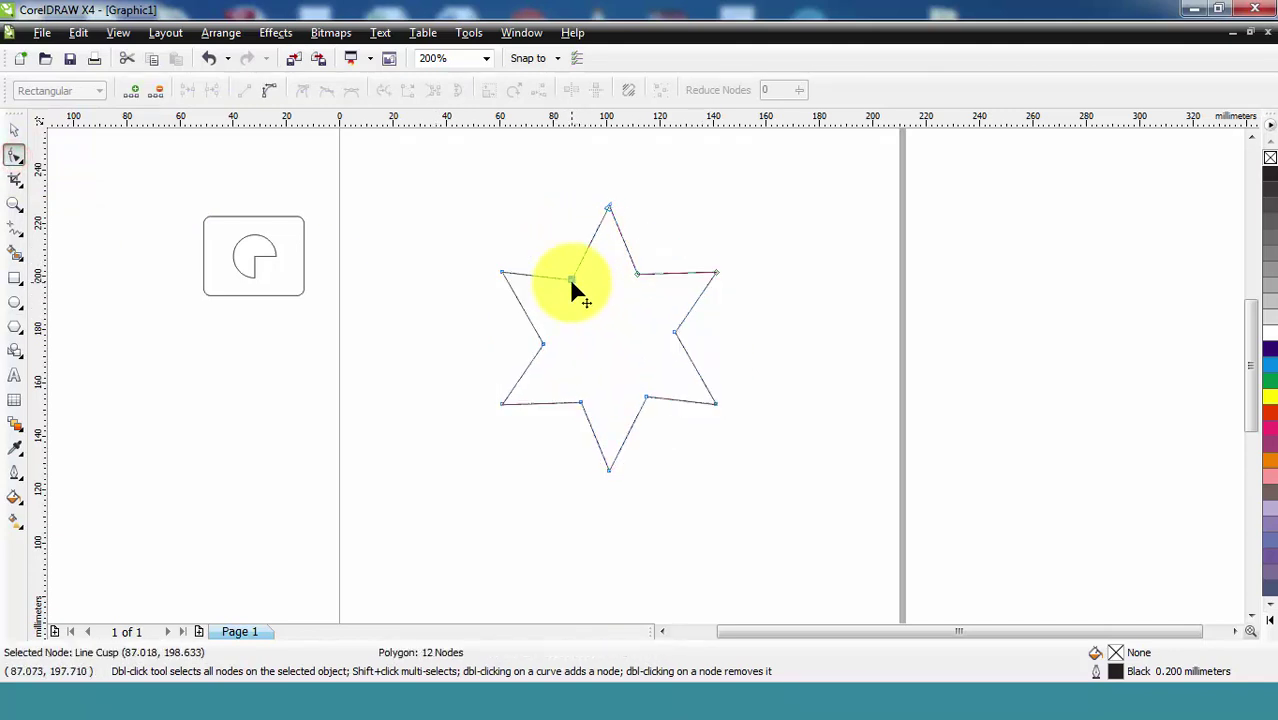
pyautogui.click(15, 130)
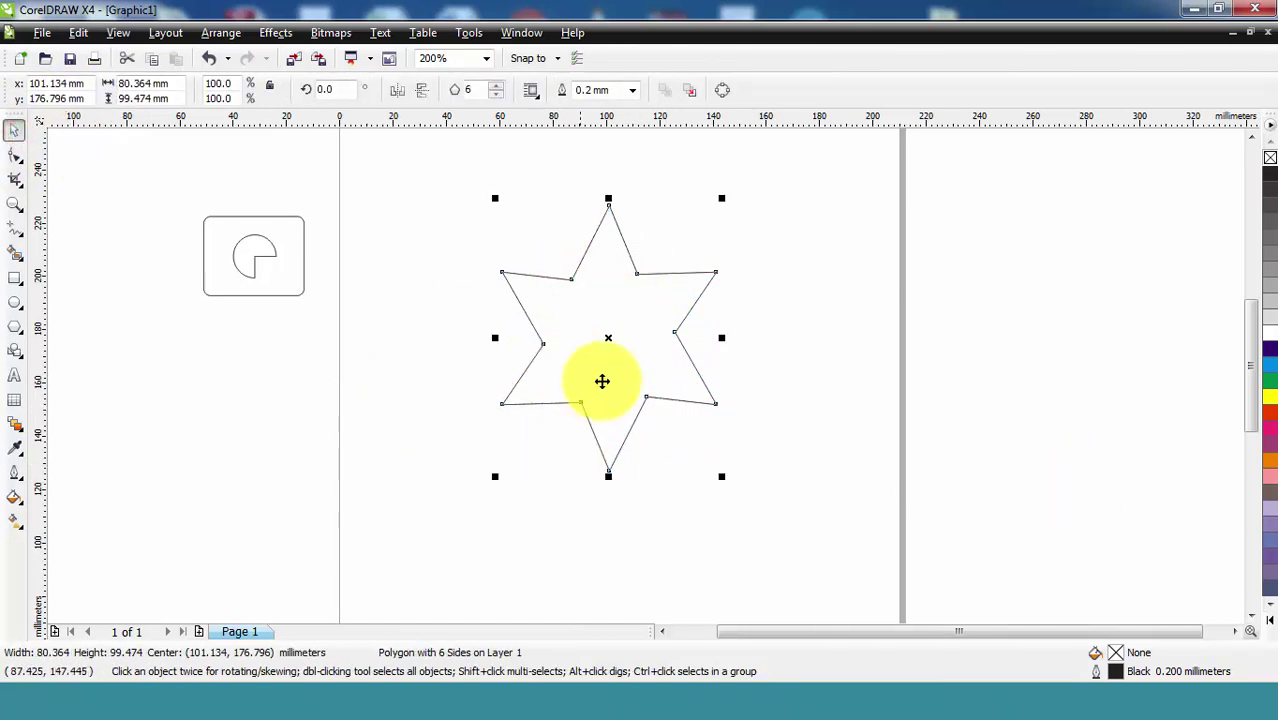
pyautogui.moveTo(607, 336); pyautogui.dragTo(226, 447)
pyautogui.click(622, 322)
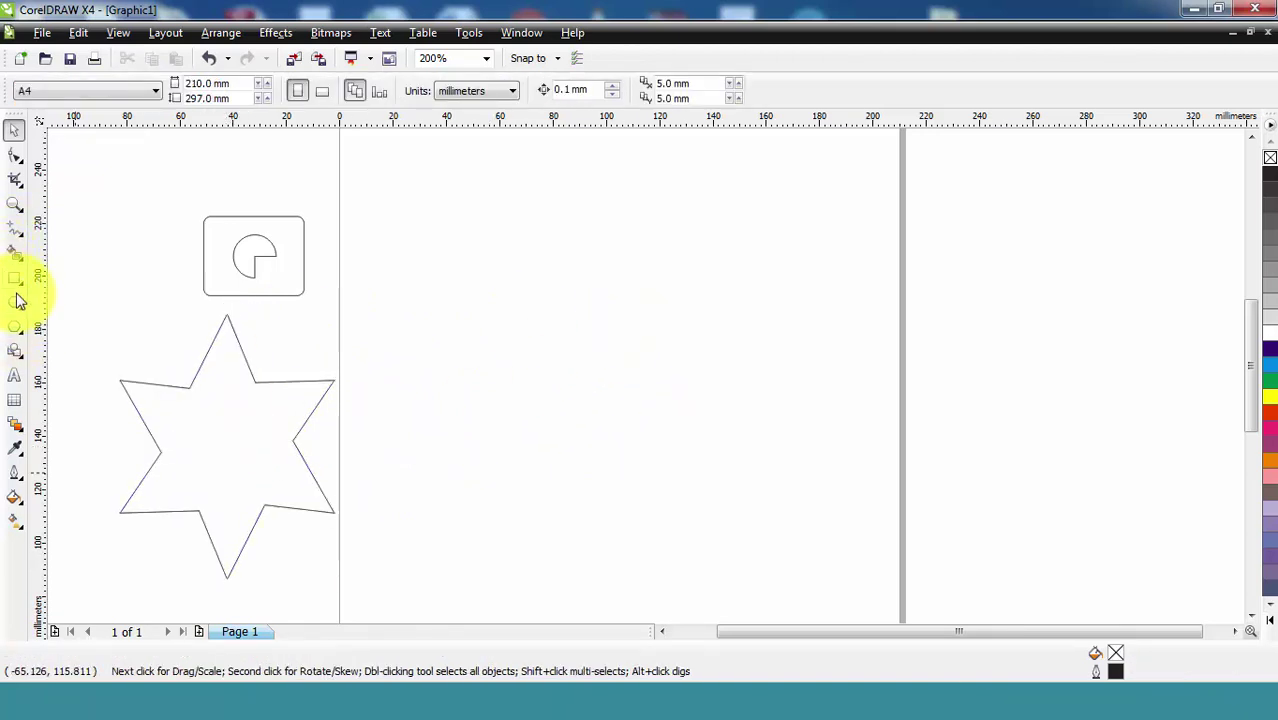
# Step: Add a line of artistic text with the person's name in capitals, Arial 24 pt, in the upper middle of the page
pyautogui.click(16, 383)
pyautogui.click(591, 300)
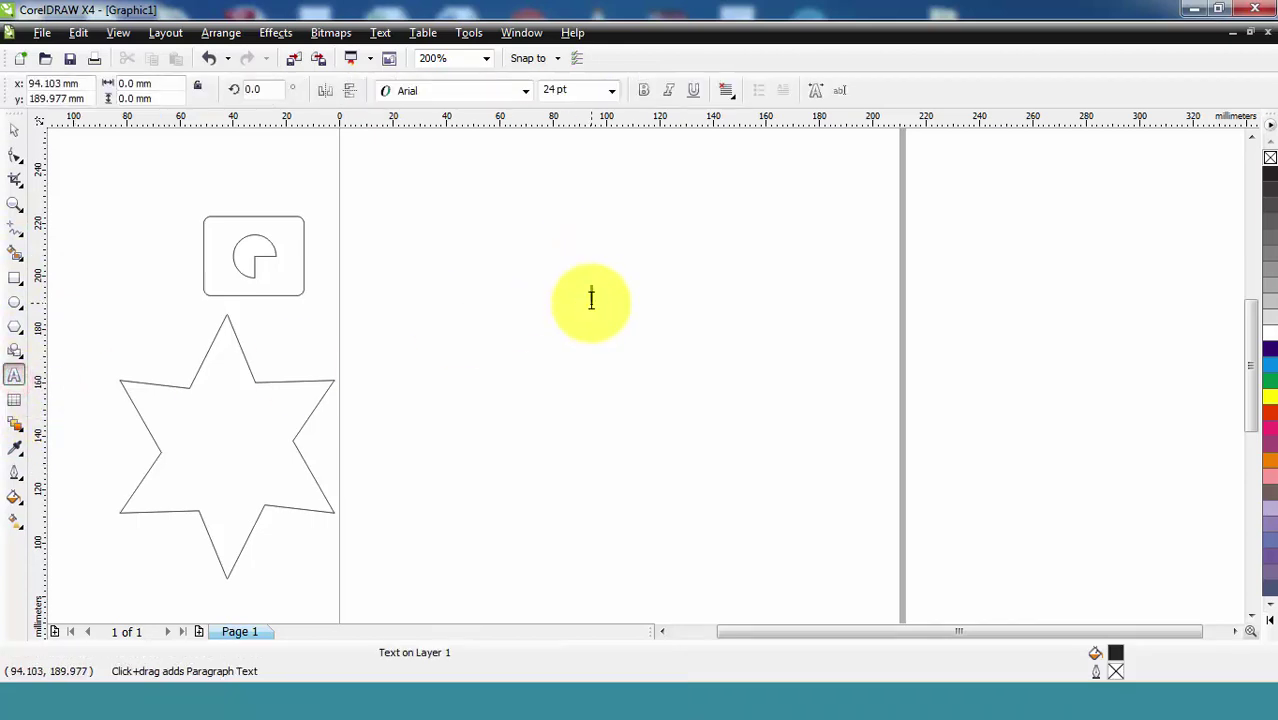
pyautogui.write('zu')
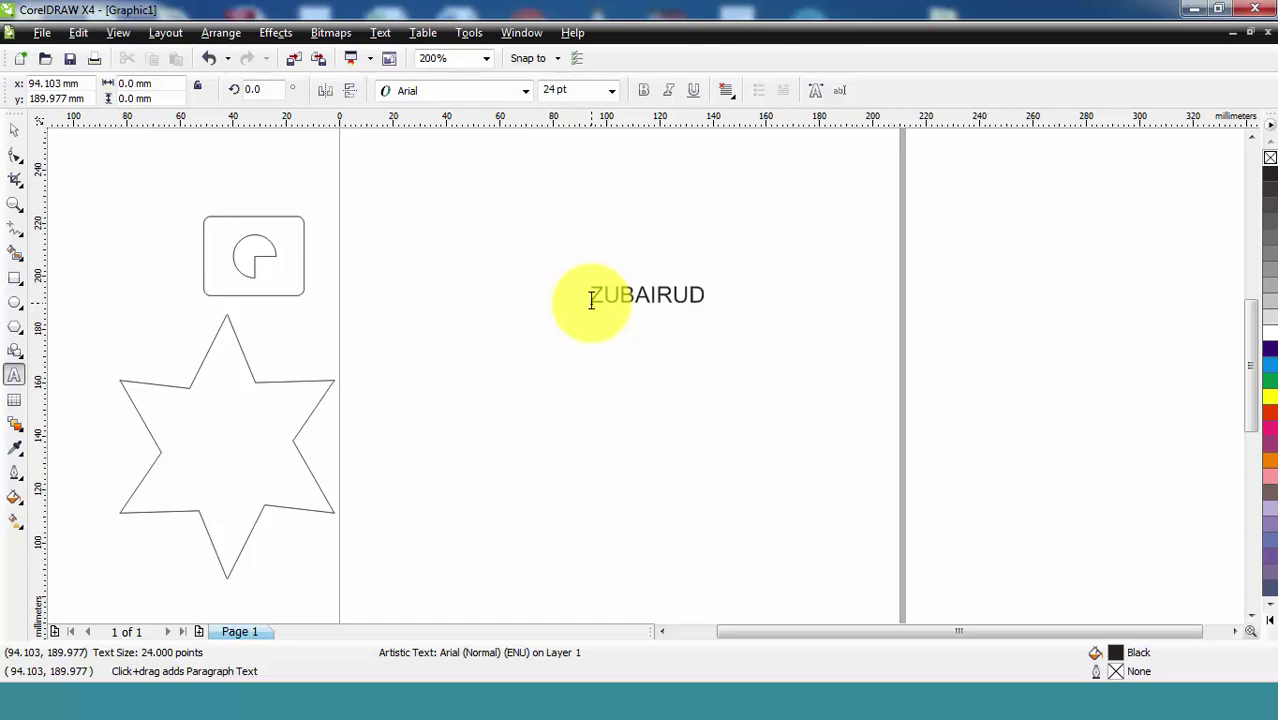
pyautogui.write('BAIRUDDIN')
pyautogui.click(14, 130)
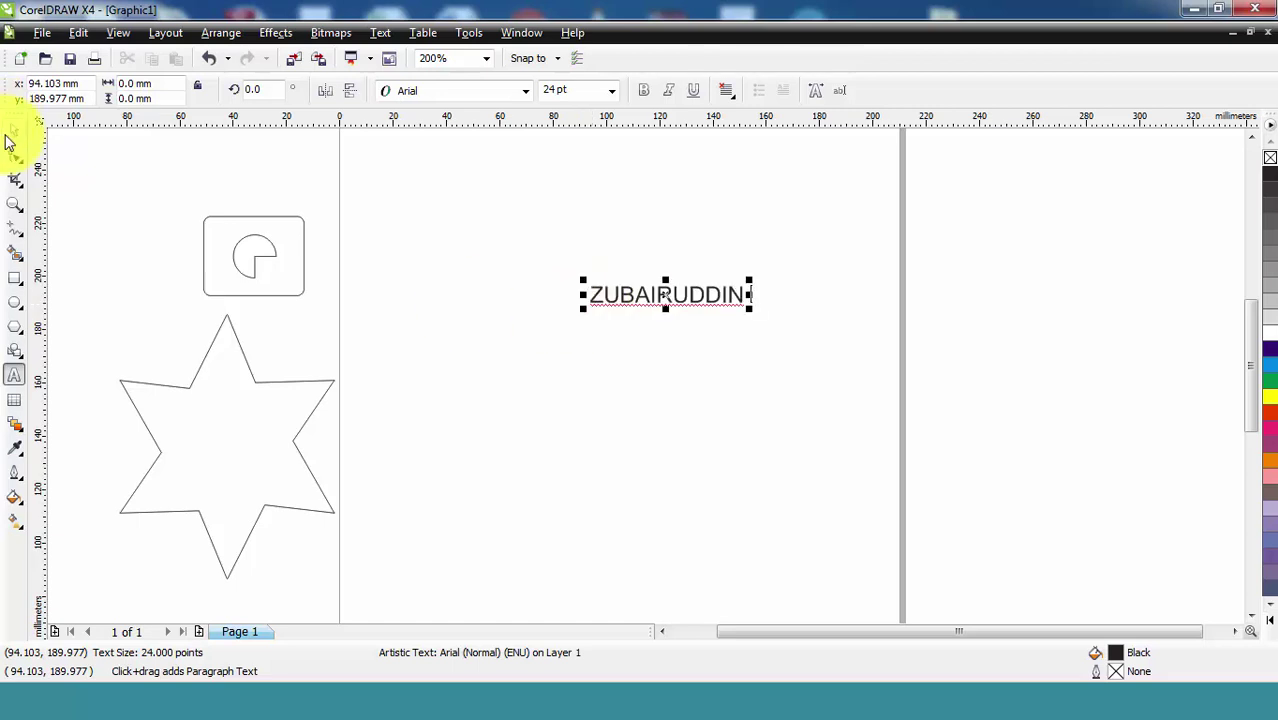
# Step: Enlarge the name text to about 154 by 17 mm and place it across the upper part of the page
pyautogui.moveTo(622, 294); pyautogui.dragTo(508, 290)
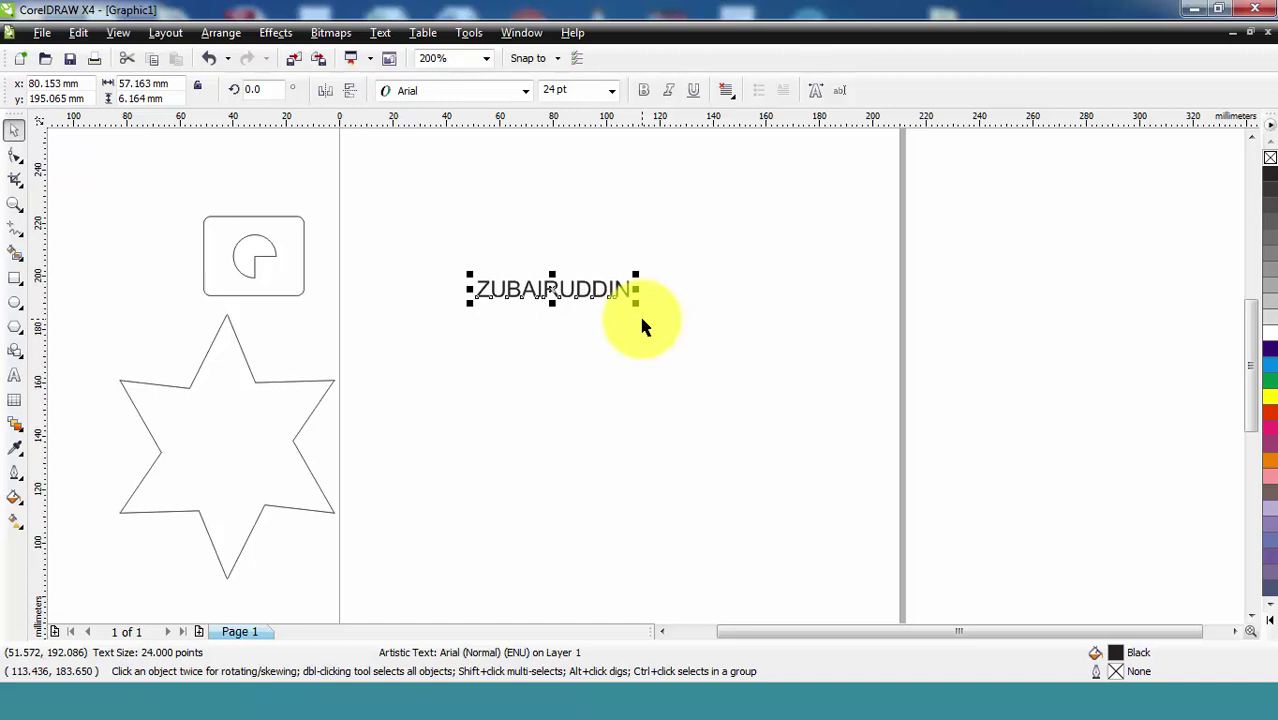
pyautogui.click(14, 128)
pyautogui.moveTo(636, 302); pyautogui.dragTo(706, 412)
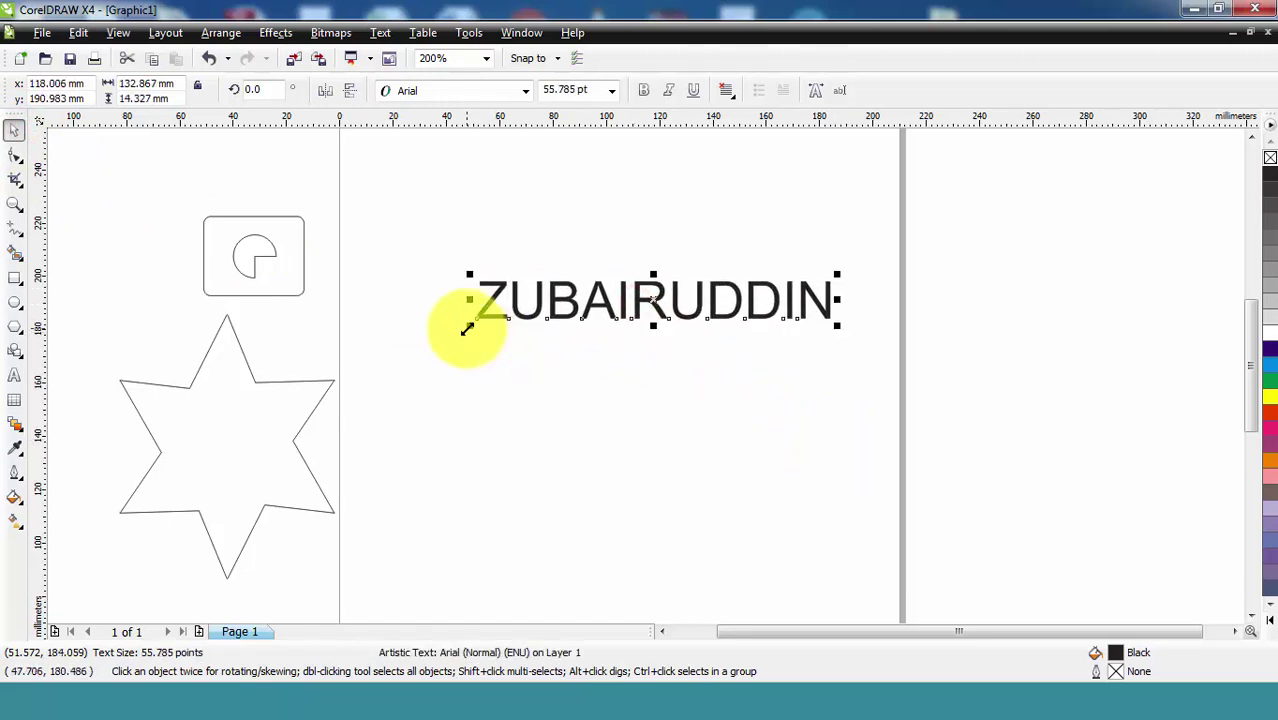
pyautogui.moveTo(469, 325); pyautogui.dragTo(380, 361)
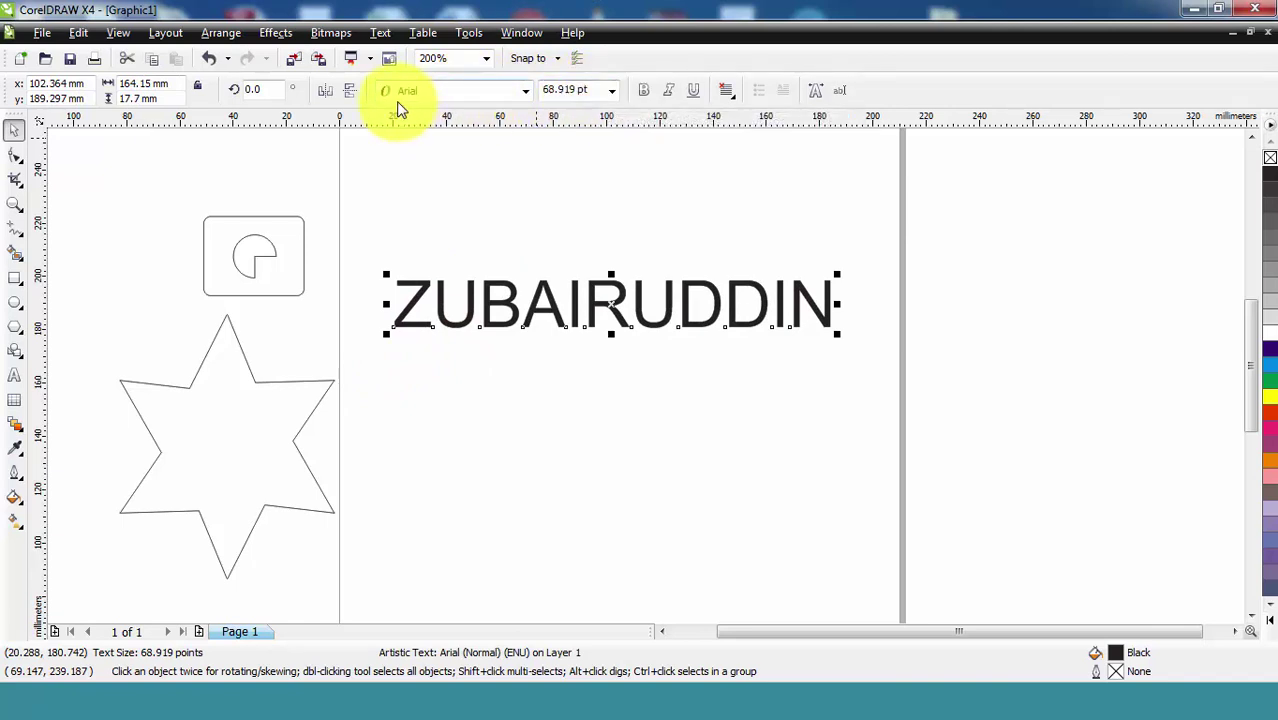
pyautogui.moveTo(653, 328); pyautogui.dragTo(664, 318)
pyautogui.moveTo(845, 323); pyautogui.dragTo(819, 316)
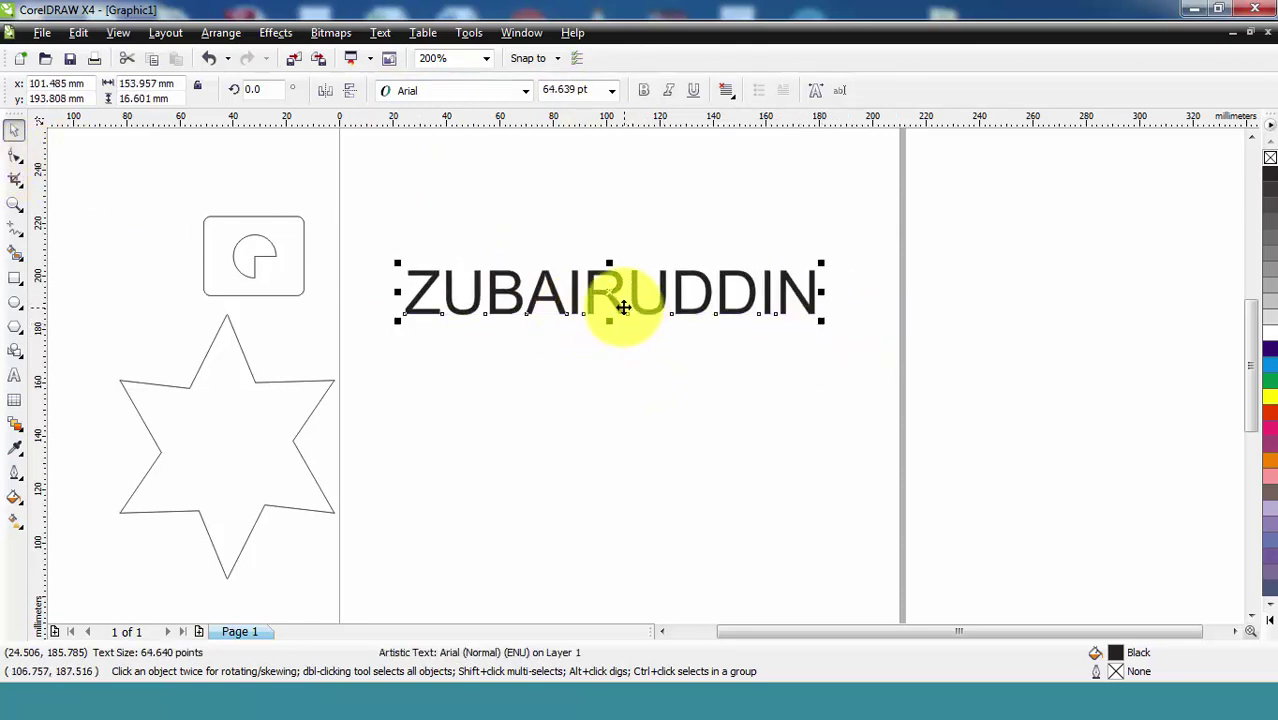
pyautogui.moveTo(623, 307); pyautogui.dragTo(627, 286)
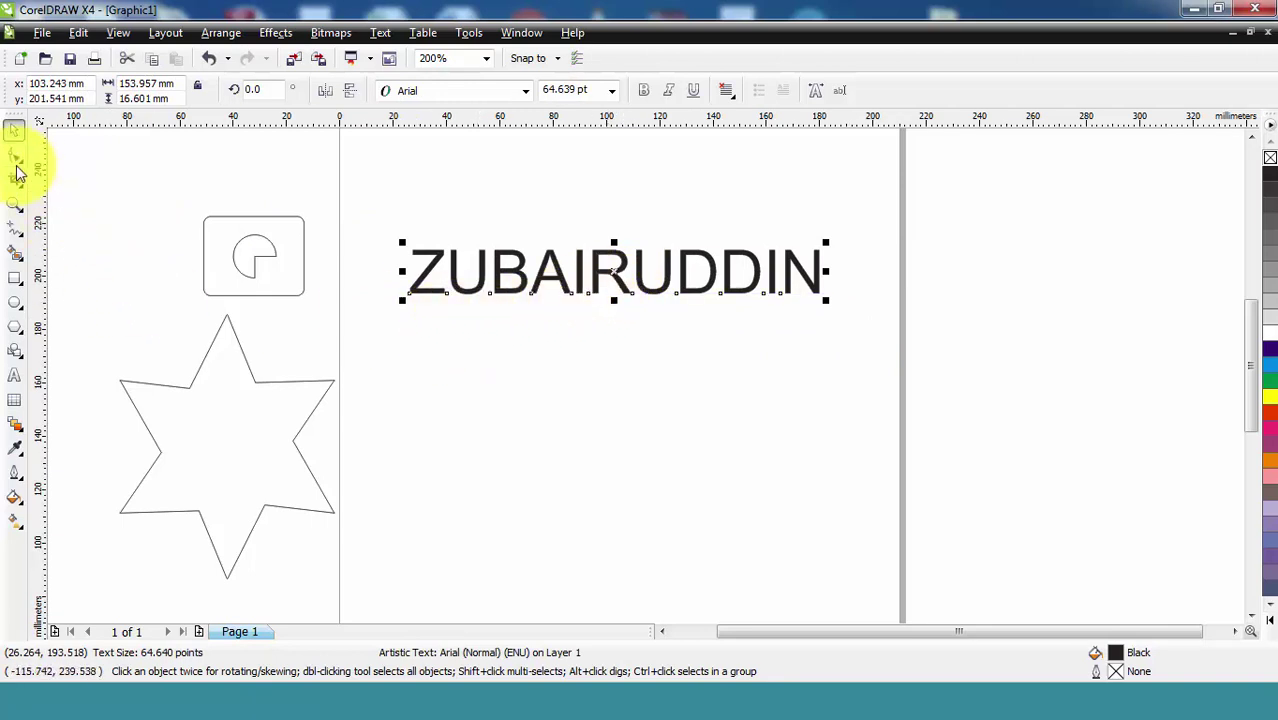
# Step: Widen the name's letter spacing with the Shape tool until its last letter reaches past the page's right edge
pyautogui.click(298, 148)
pyautogui.click(527, 283)
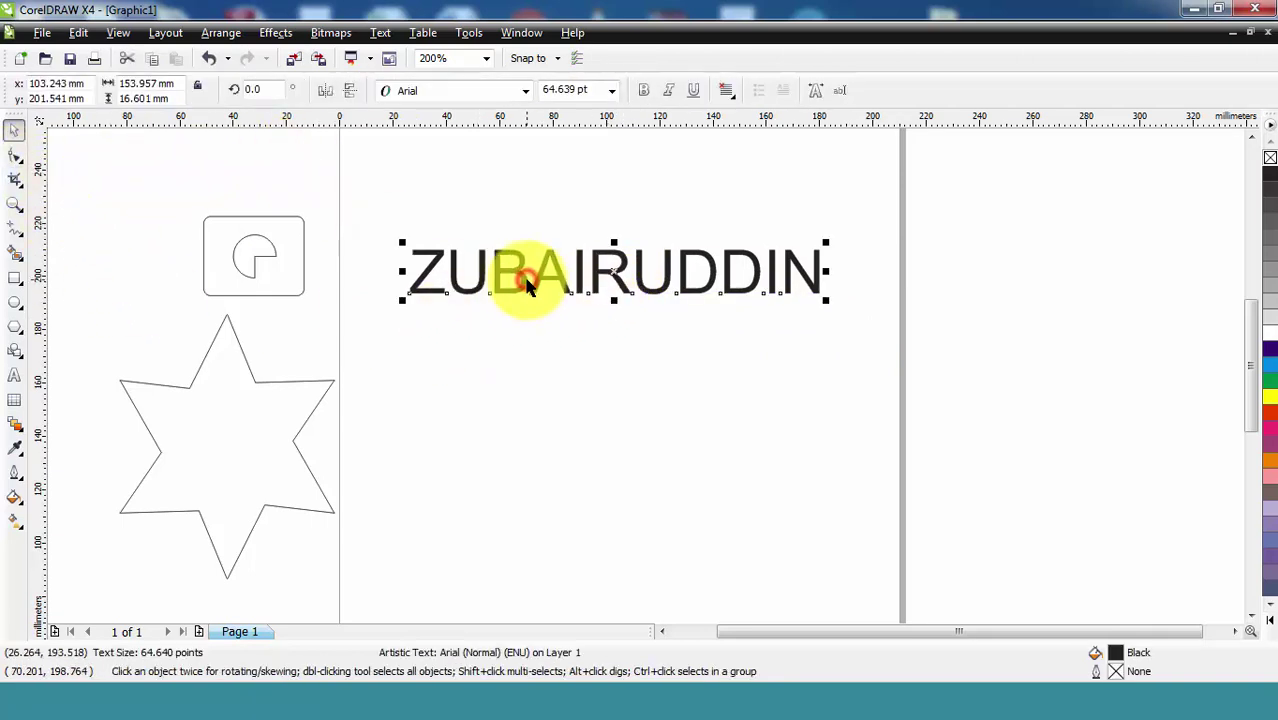
pyautogui.click(20, 163)
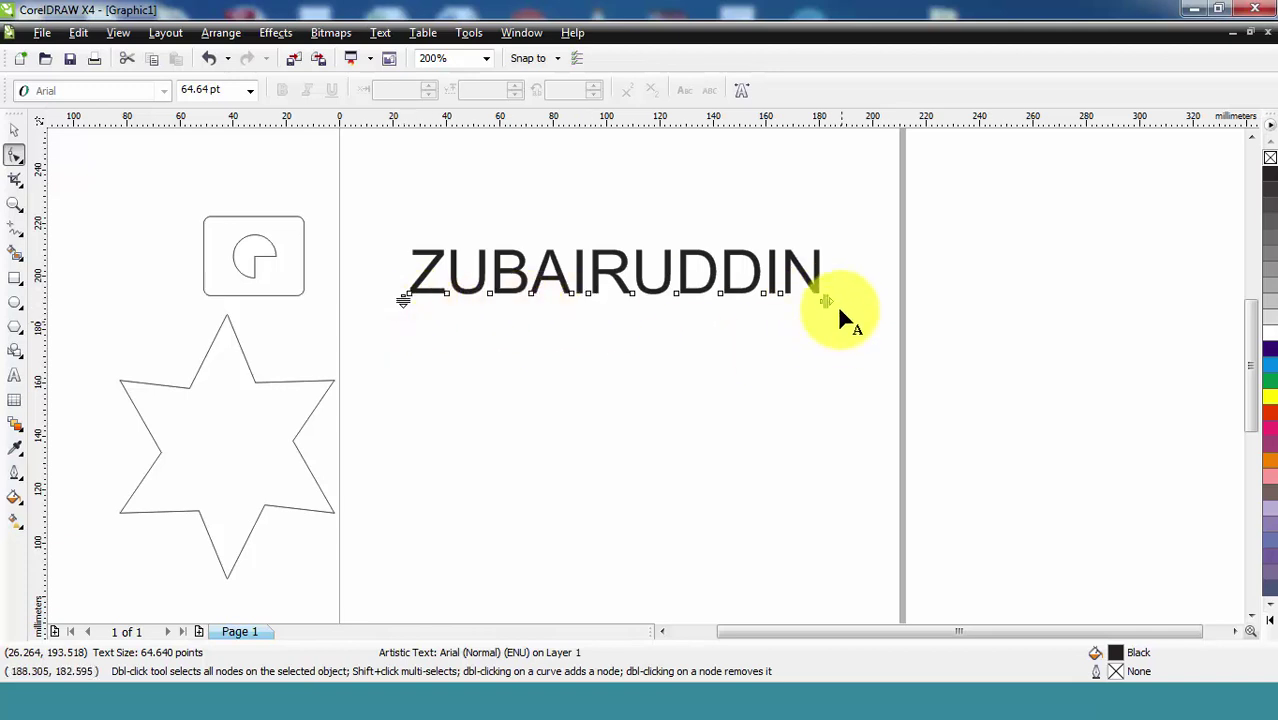
pyautogui.moveTo(827, 300); pyautogui.dragTo(912, 309)
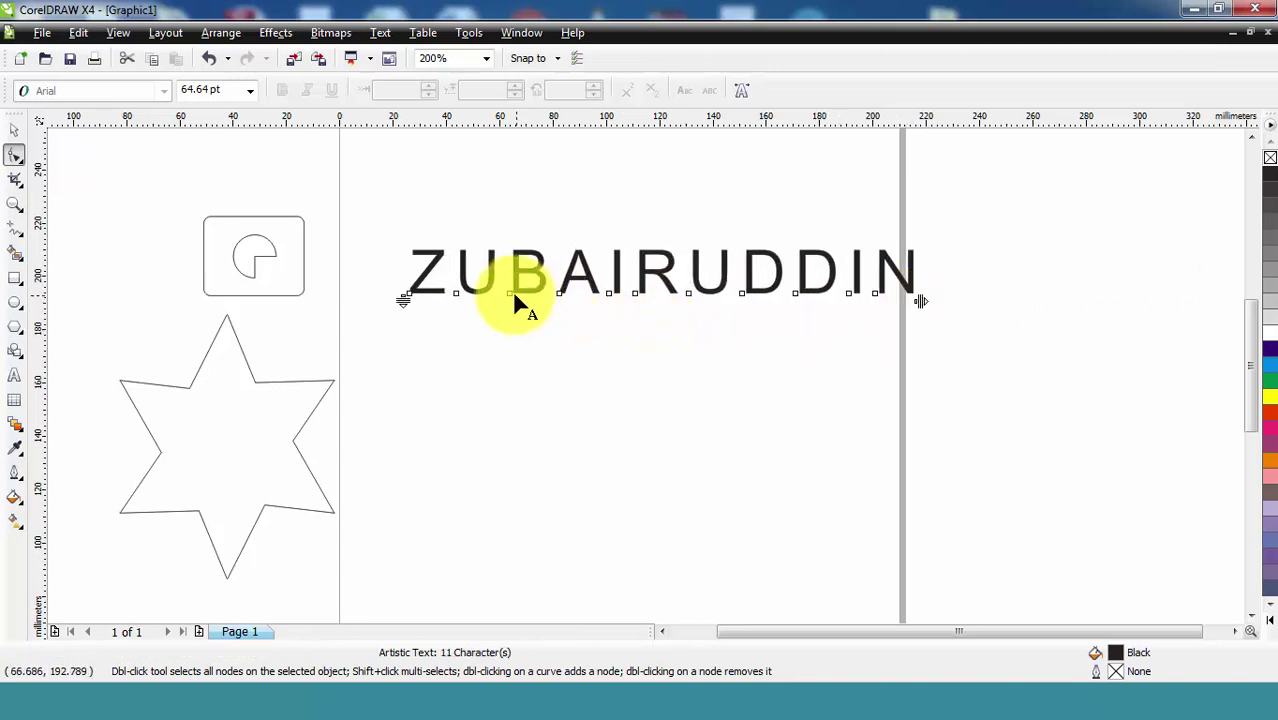
# Step: Move the third, fourth, seventh and ninth letters of the name individually to below the text line
pyautogui.moveTo(510, 294); pyautogui.dragTo(576, 392)
pyautogui.moveTo(556, 294); pyautogui.dragTo(489, 400)
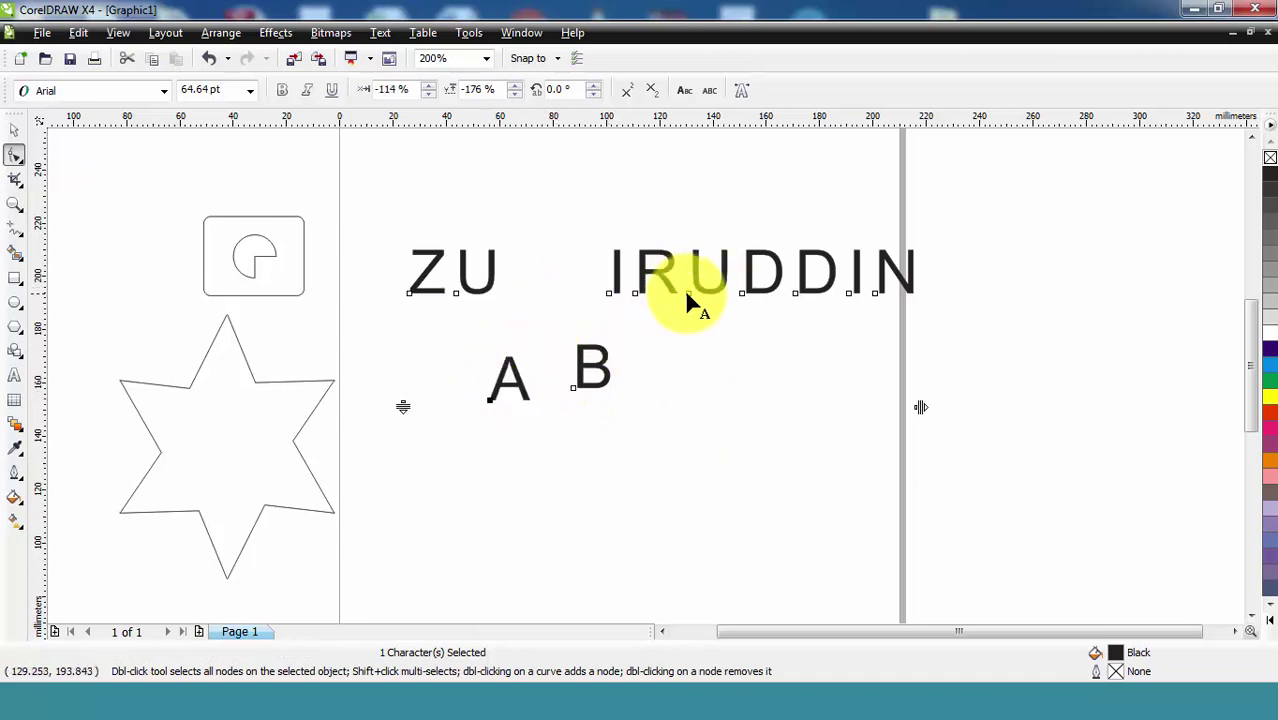
pyautogui.moveTo(686, 292); pyautogui.dragTo(700, 392)
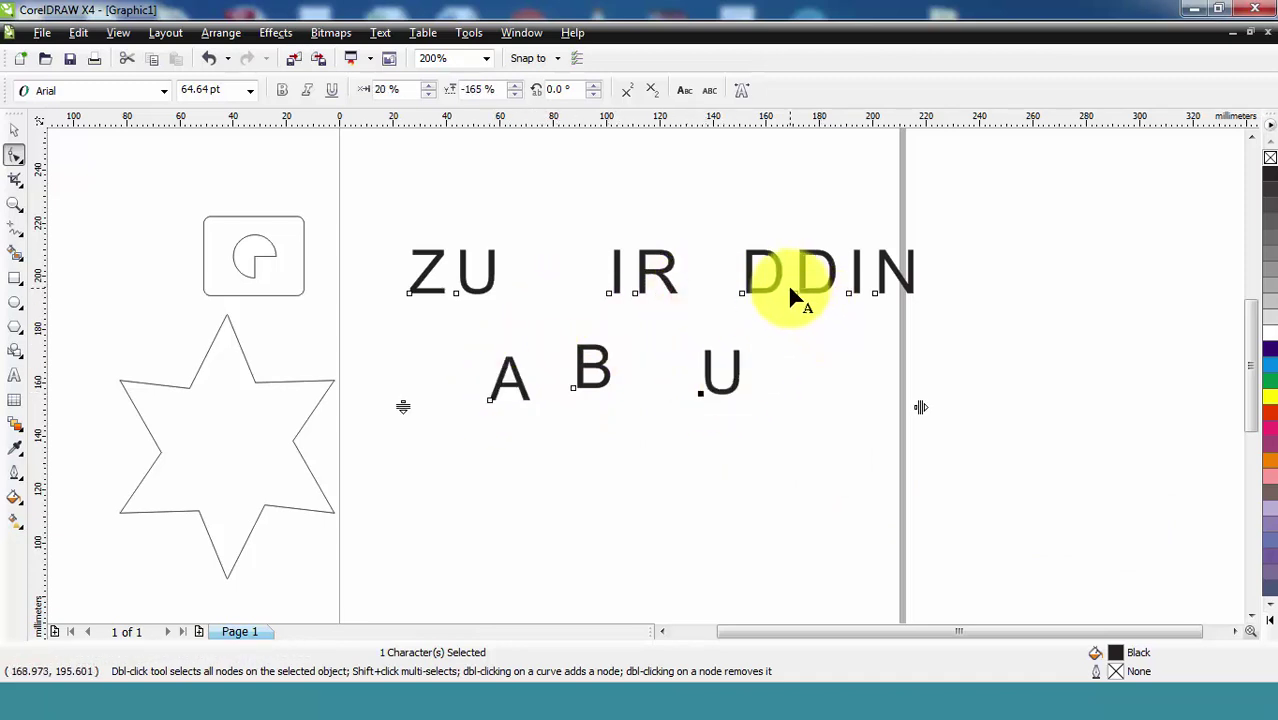
pyautogui.moveTo(794, 294); pyautogui.dragTo(789, 391)
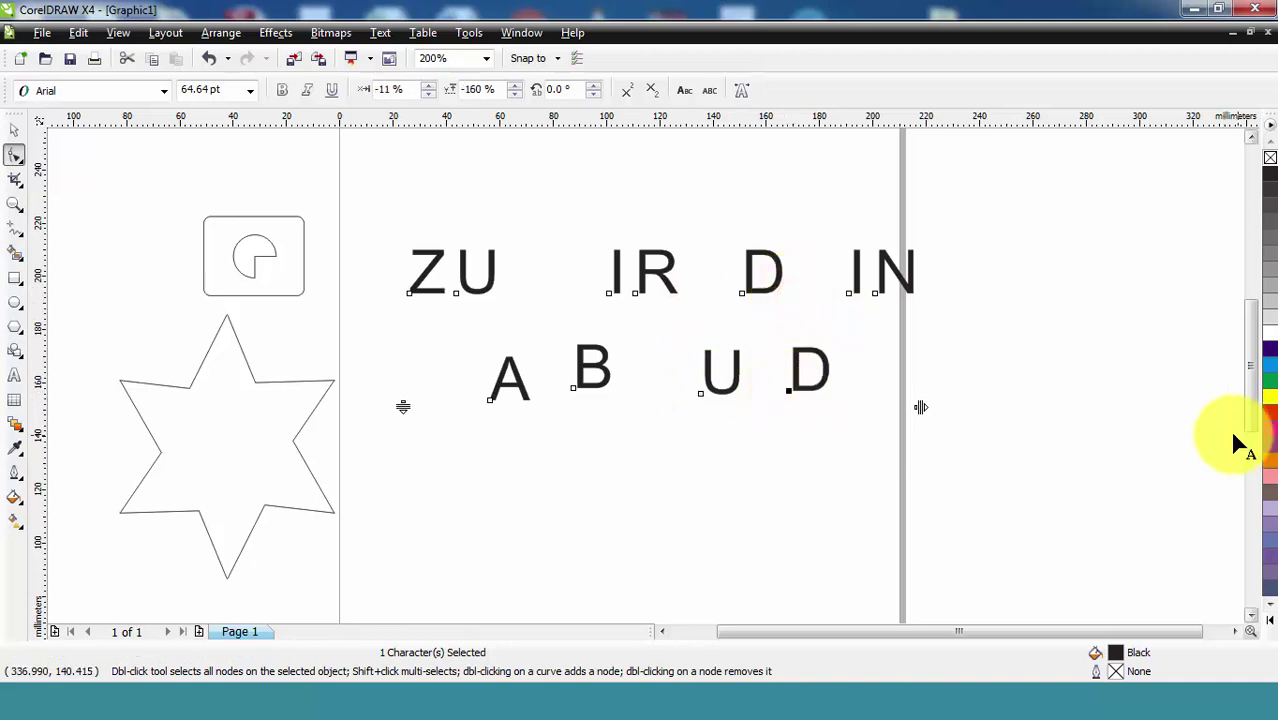
# Step: Undo the individual letter moves in the name text
pyautogui.click(210, 66)
pyautogui.click(210, 66)
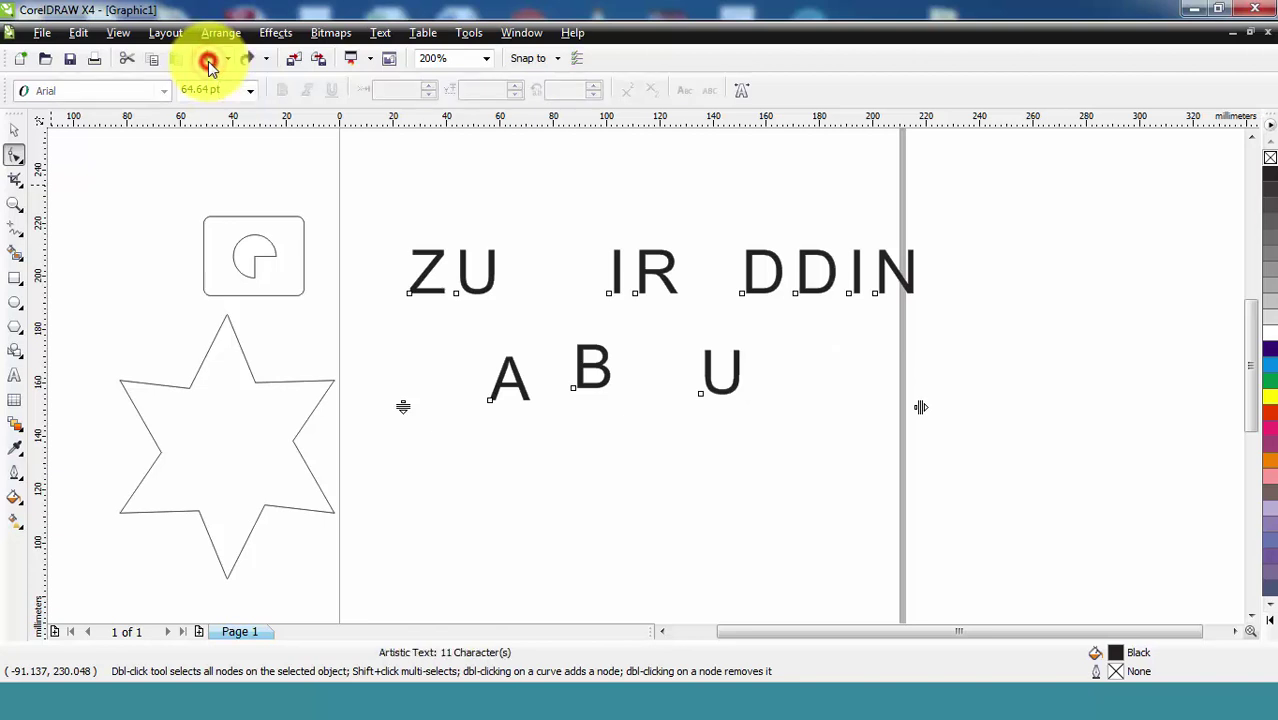
pyautogui.click(210, 66)
pyautogui.click(209, 62)
pyautogui.click(209, 62)
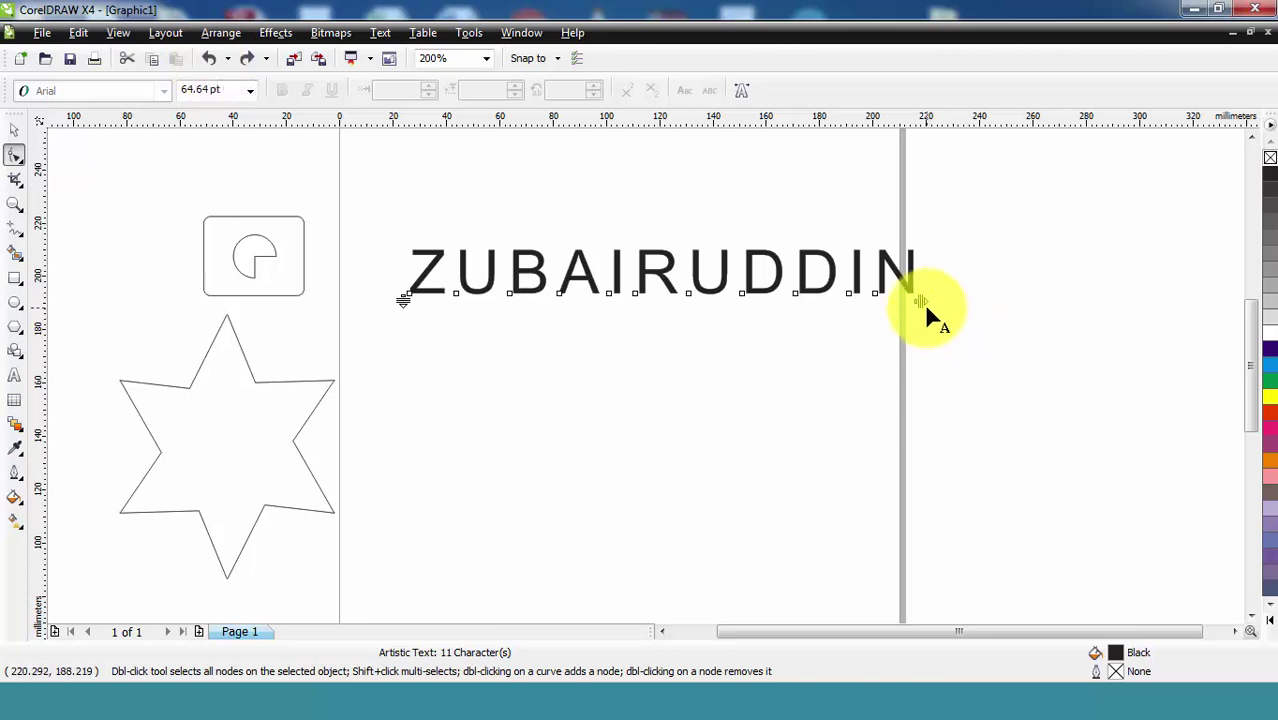
# Step: Tighten the name's letter spacing so the text is about 168 mm wide and ends inside the page's right edge
pyautogui.moveTo(921, 302); pyautogui.dragTo(857, 302)
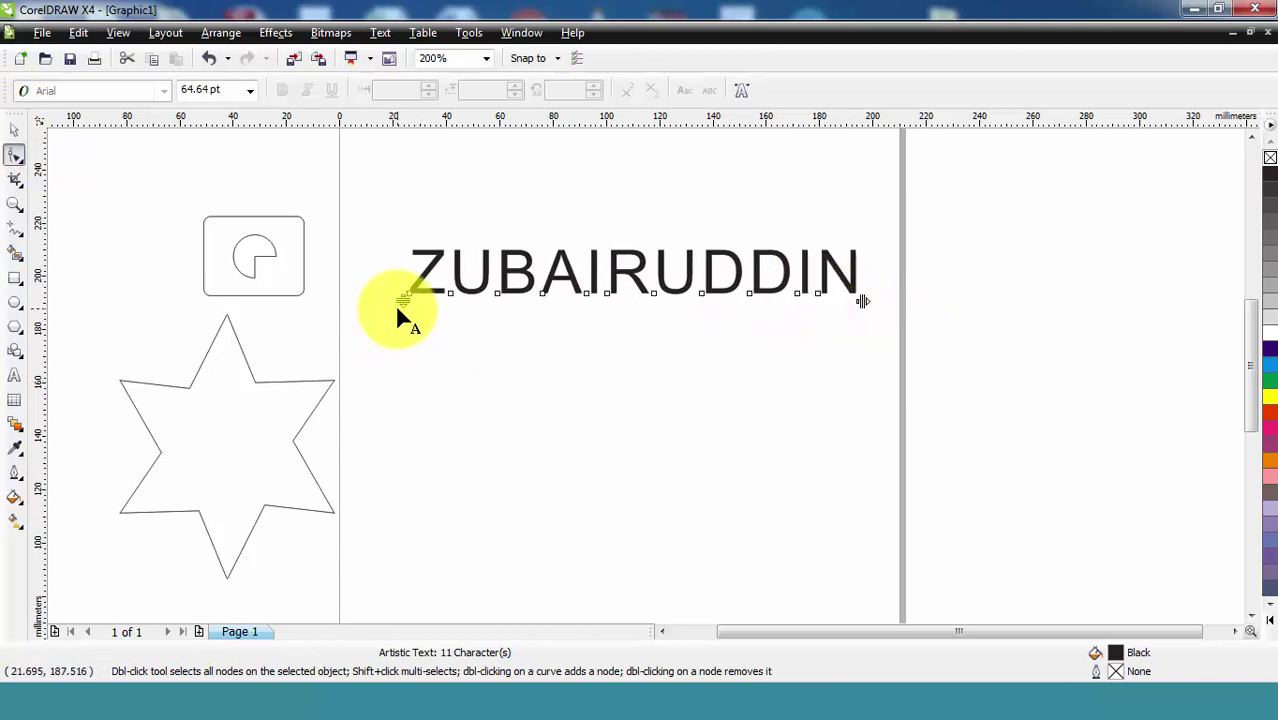
pyautogui.moveTo(405, 297)
pyautogui.mouseDown()
pyautogui.moveTo(409, 379)
pyautogui.moveTo(410, 306)
pyautogui.mouseUp()
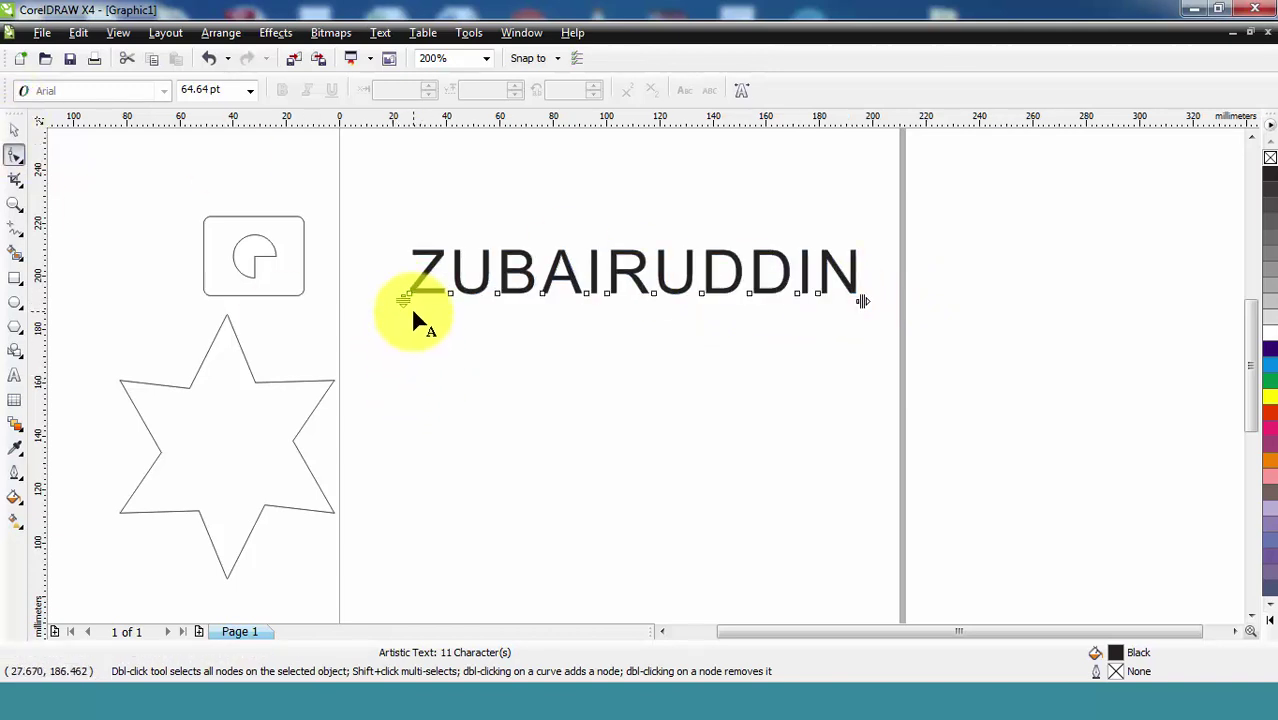
# Step: Add the same name as a second artistic text below the first, with one capital letter per line, Arial 24 pt
pyautogui.click(19, 376)
pyautogui.click(548, 398)
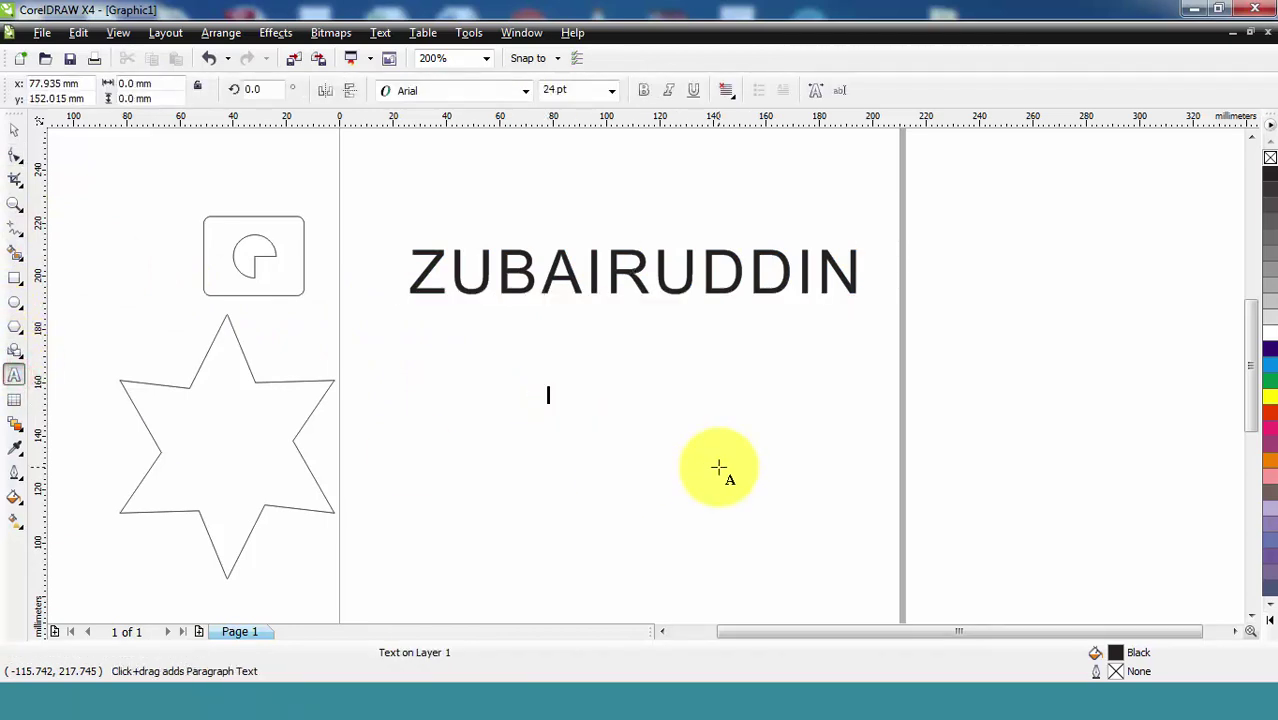
pyautogui.write('ZUBAIRUDD')
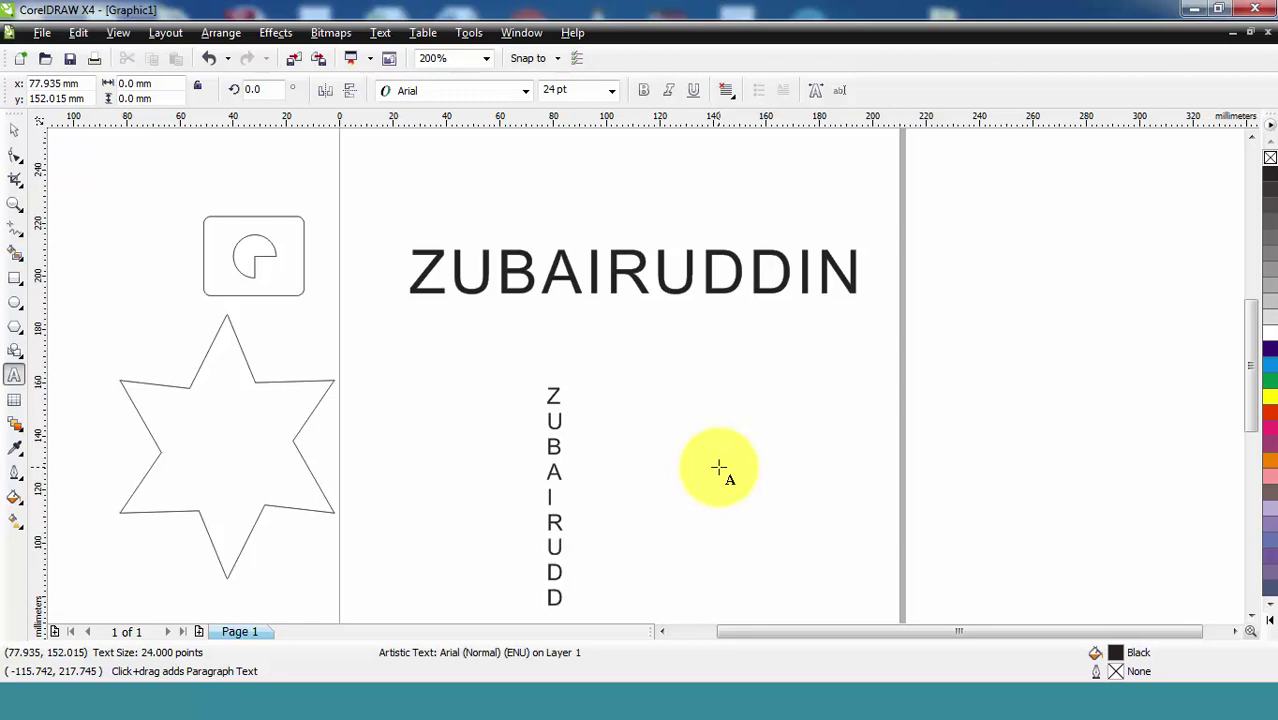
pyautogui.scroll(-1, 718, 467)
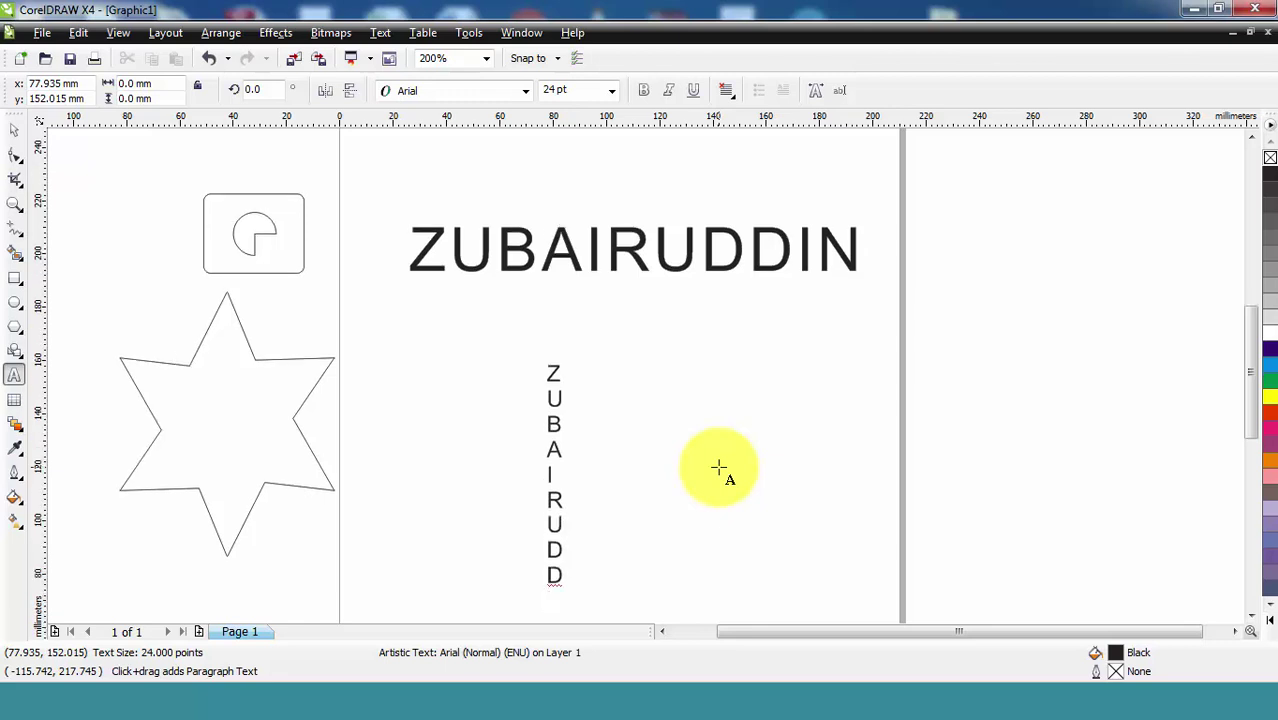
pyautogui.scroll(-1, 718, 467)
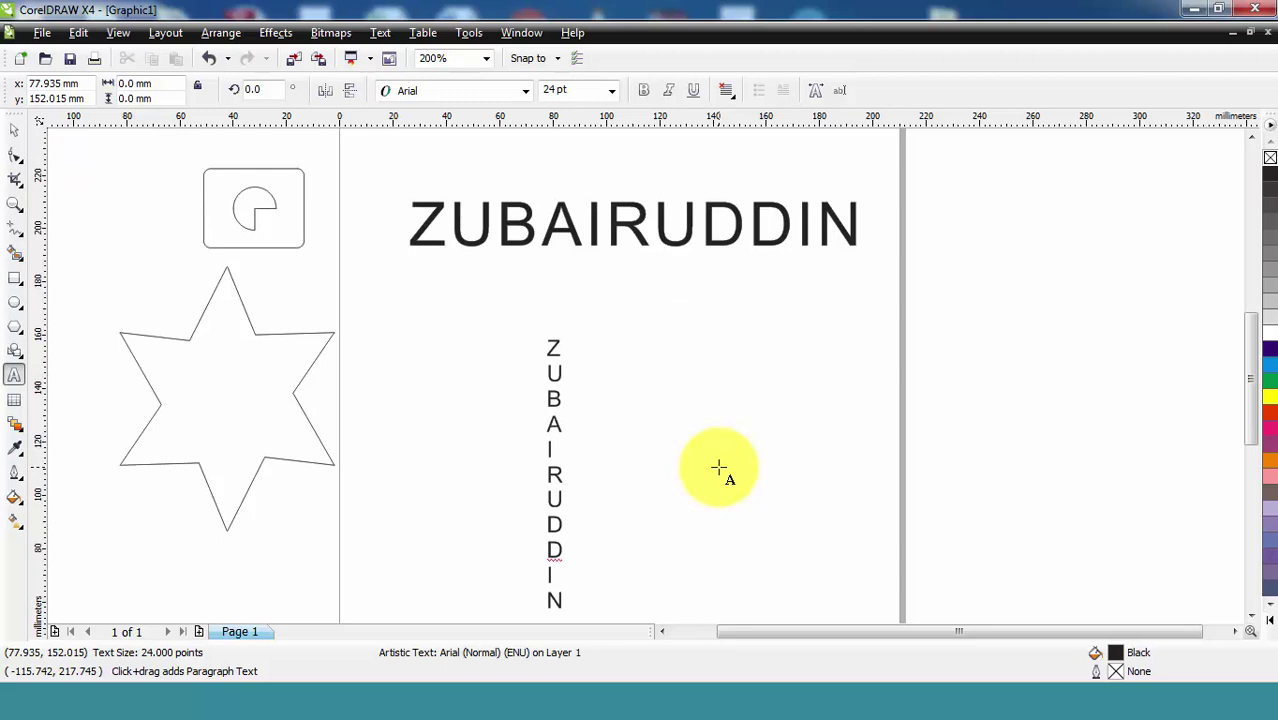
# Step: Move the vertical name under the start of the horizontal one and tighten its line spacing to about 98 mm overall height
pyautogui.click(15, 128)
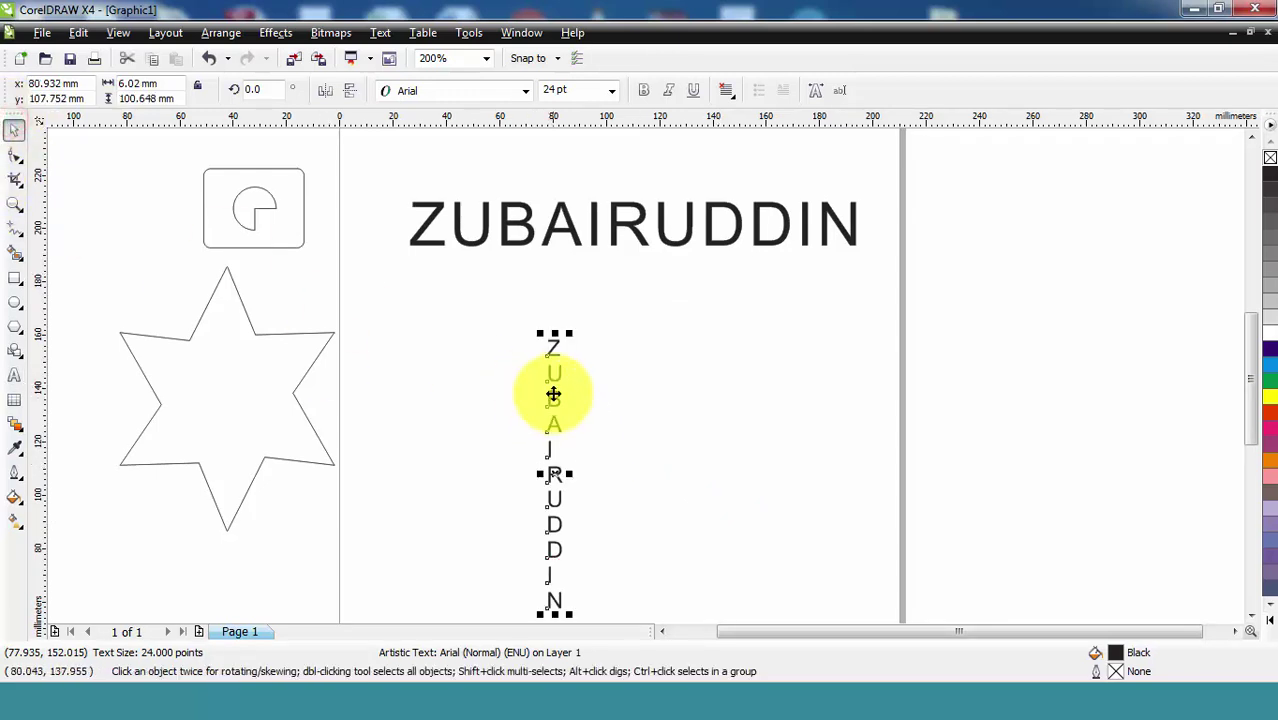
pyautogui.moveTo(551, 386); pyautogui.dragTo(442, 310)
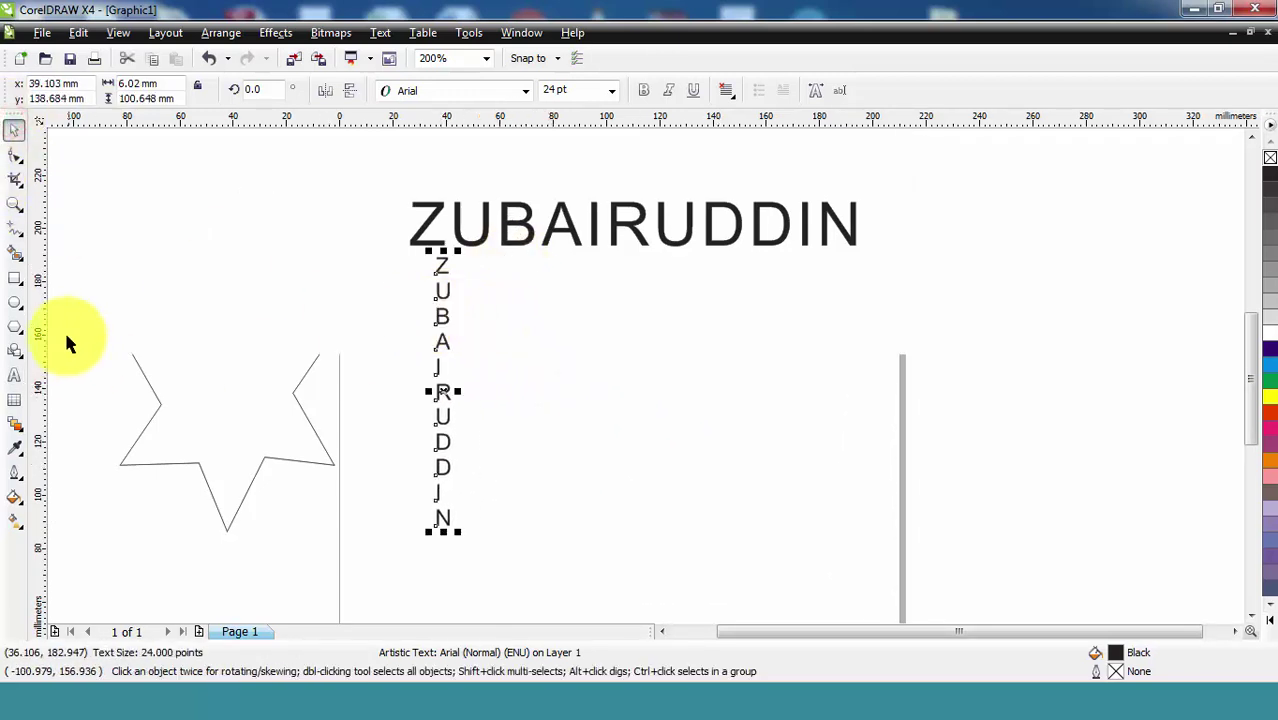
pyautogui.click(16, 156)
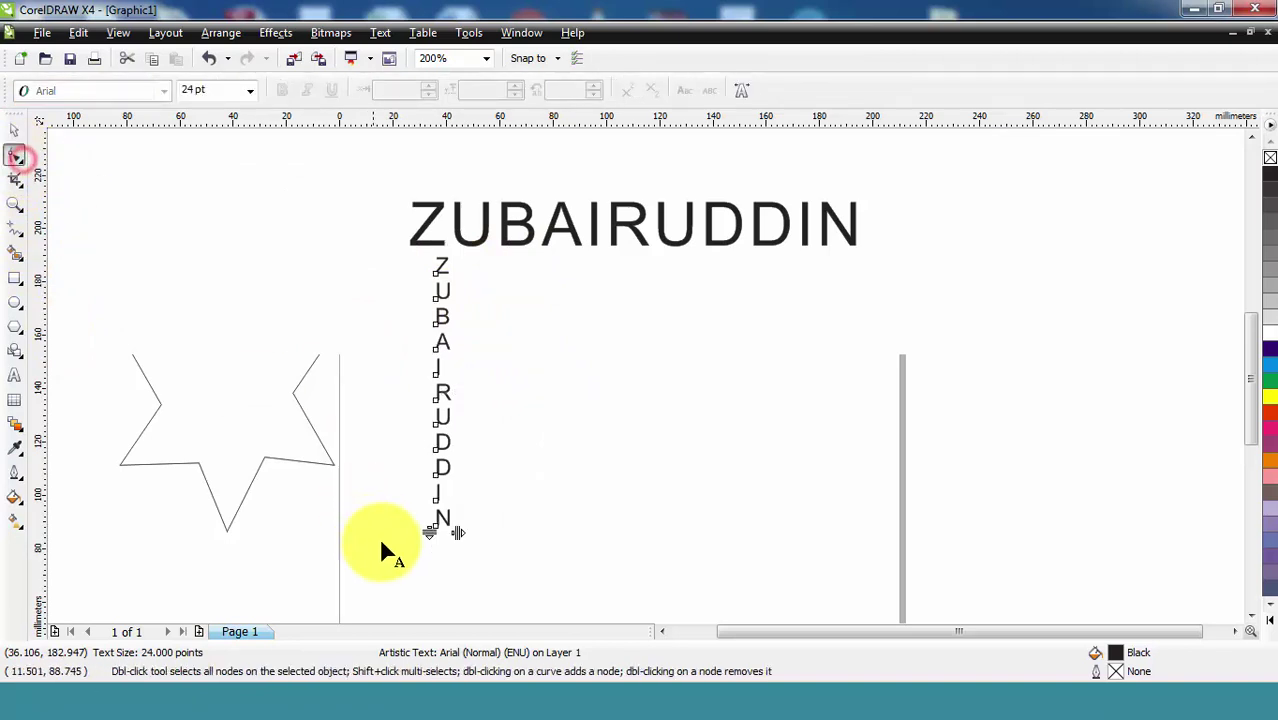
pyautogui.moveTo(431, 531); pyautogui.dragTo(437, 497)
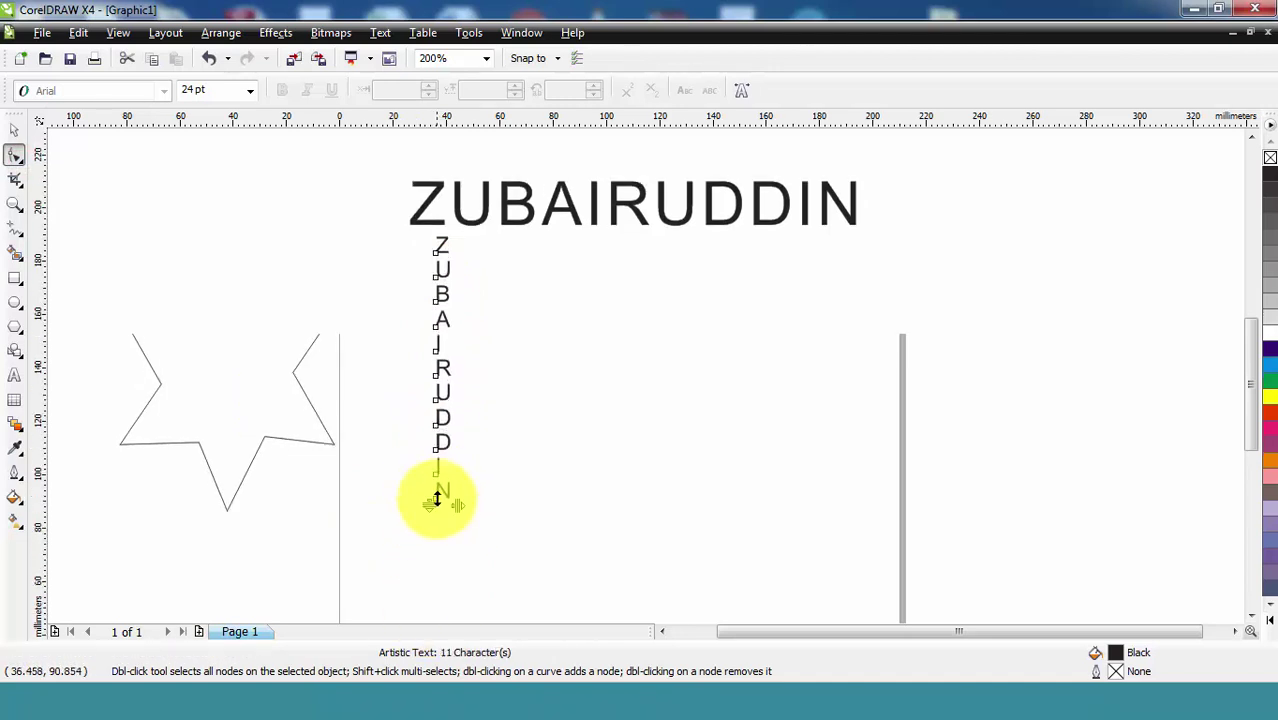
pyautogui.click(15, 125)
# Step: Move the horizontal name off the page, to the upper left of the rounded rectangle
pyautogui.scroll(2, 645, 374)
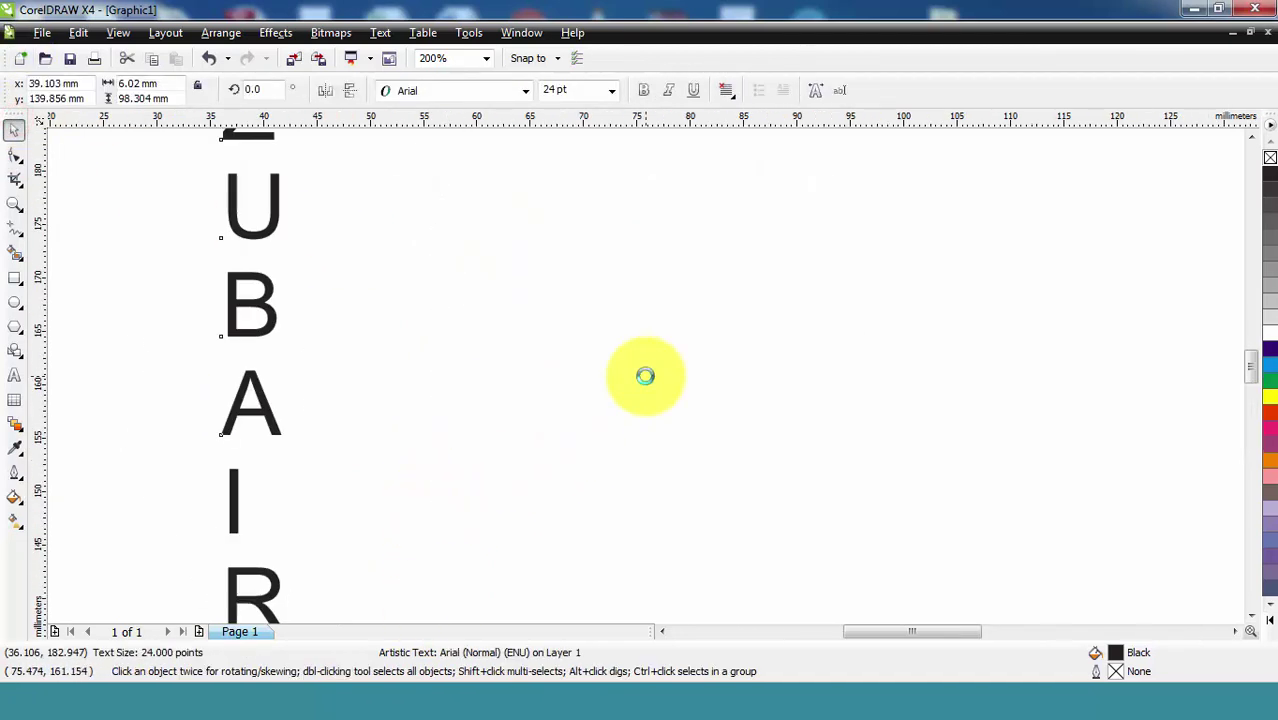
pyautogui.scroll(-4, 645, 374)
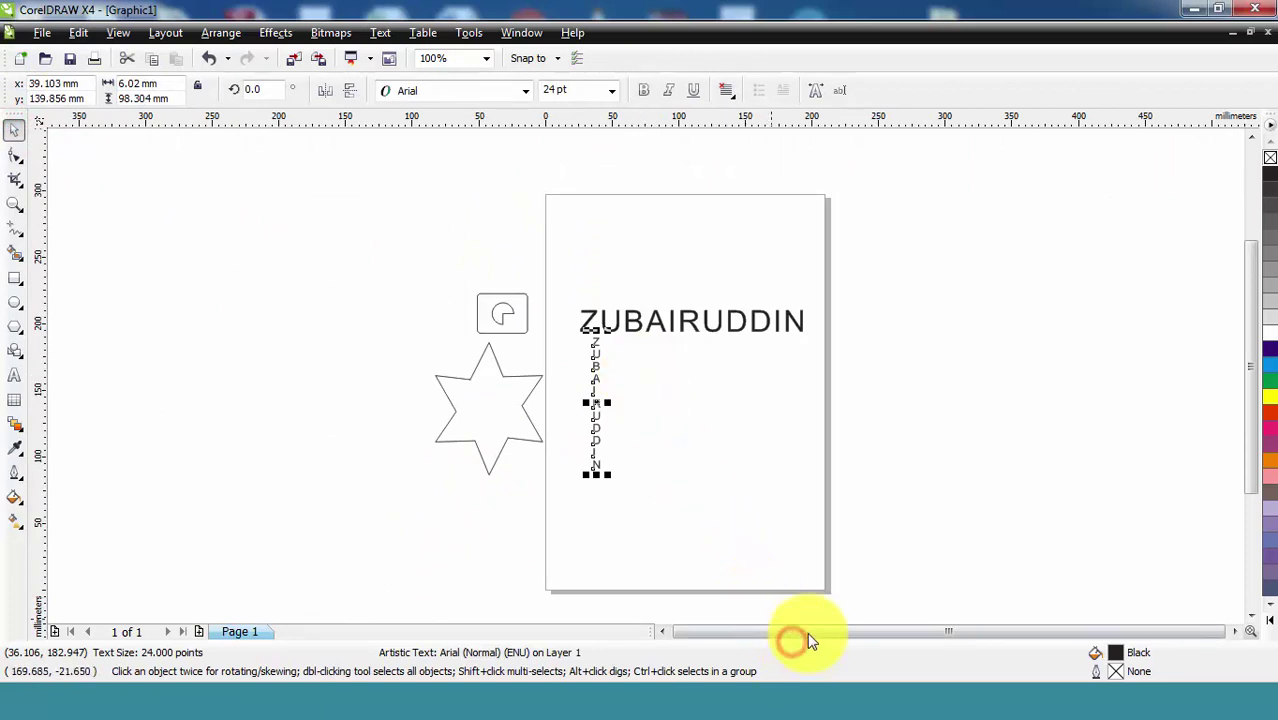
pyautogui.moveTo(655, 320); pyautogui.dragTo(283, 257)
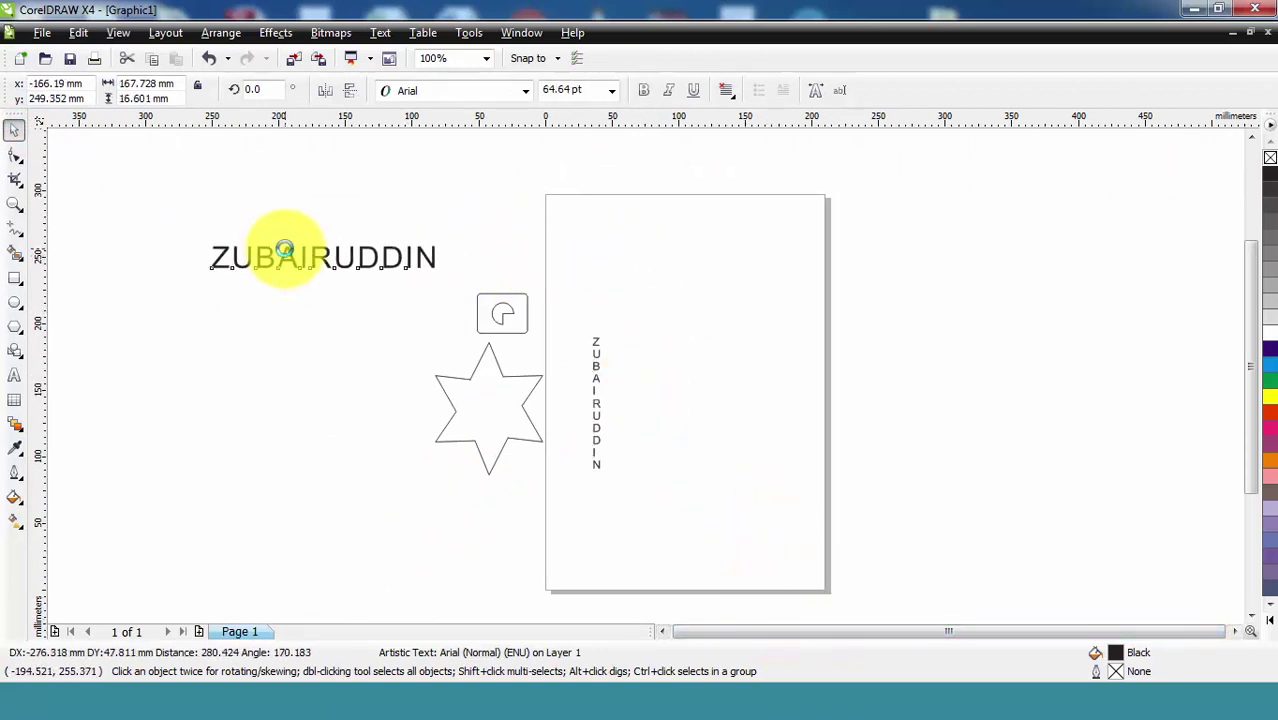
pyautogui.click(14, 155)
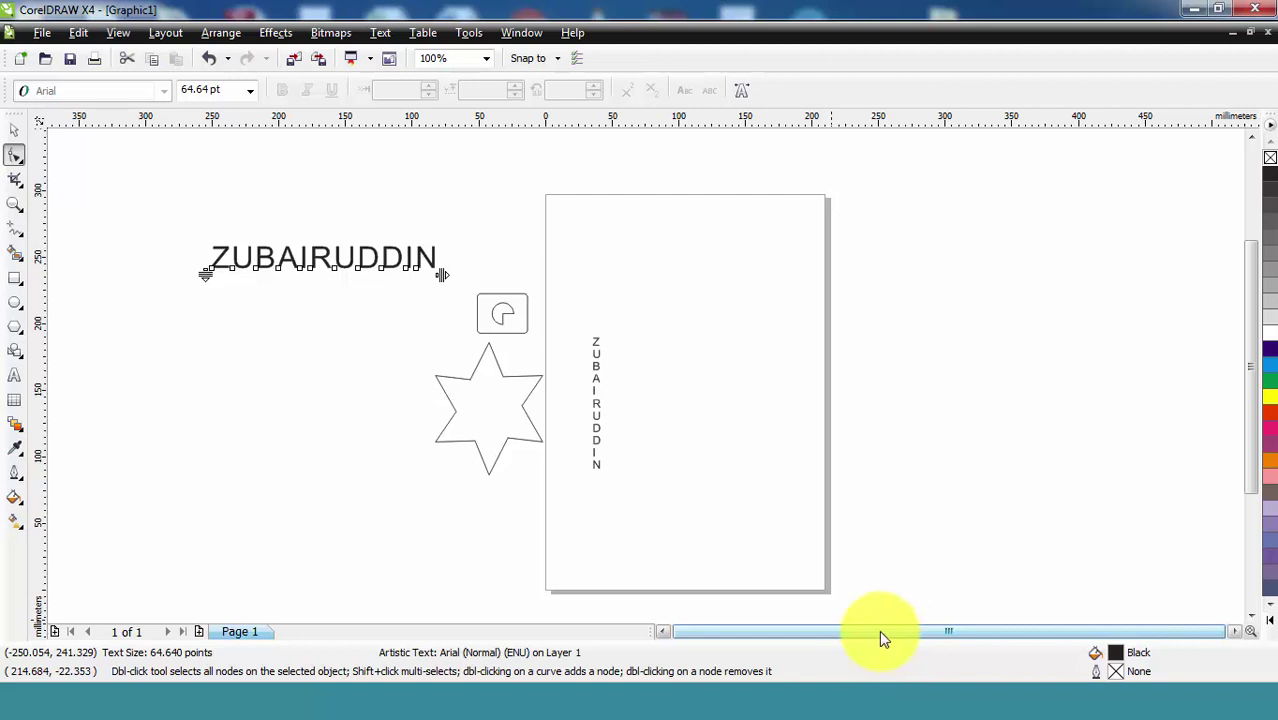
pyautogui.click(15, 128)
pyautogui.moveTo(161, 182); pyautogui.dragTo(742, 549)
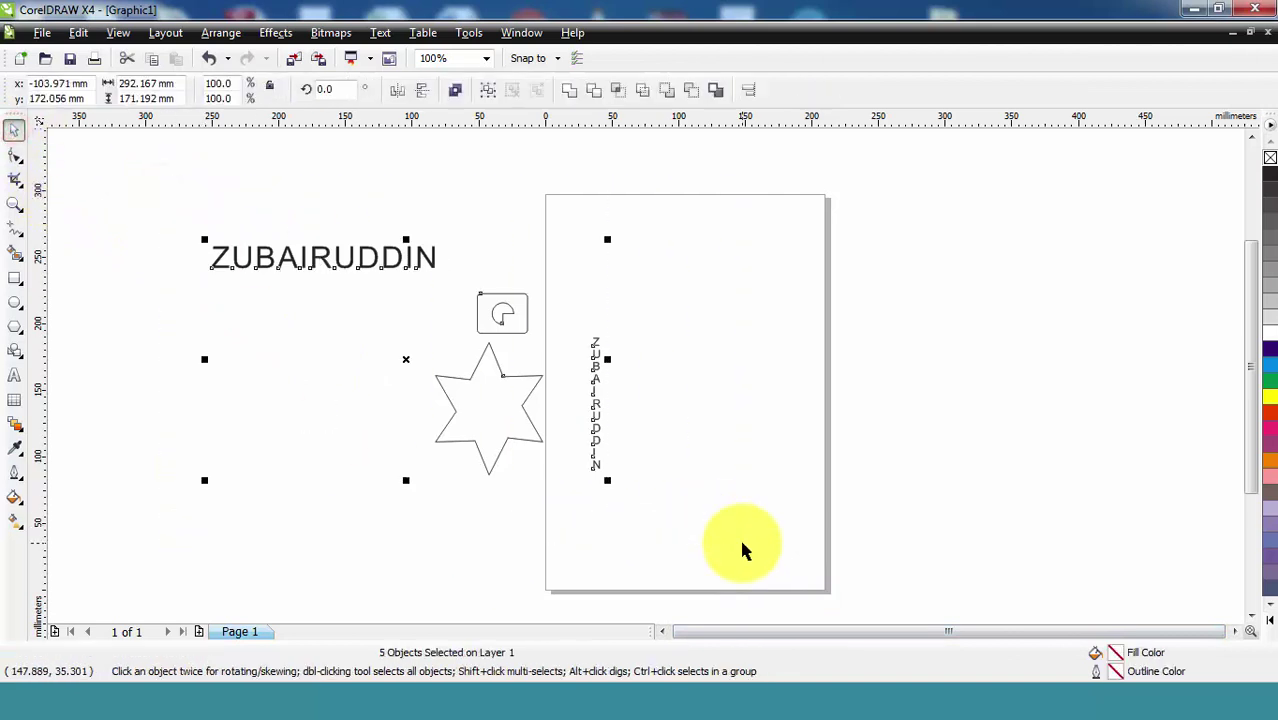
pyautogui.click(770, 412)
# Step: Move the rounded rectangle together with the pie shape onto the page, centred at about X 130, Y 238 mm
pyautogui.moveTo(452, 279); pyautogui.dragTo(719, 284)
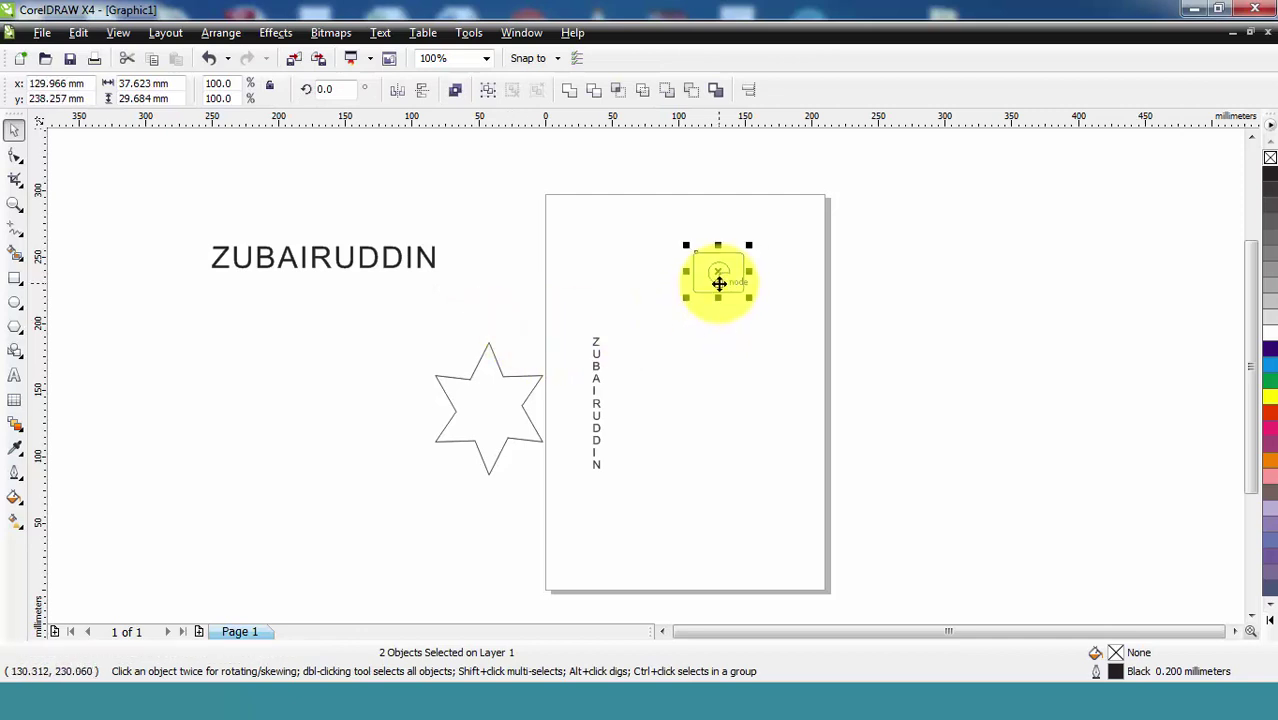
pyautogui.scroll(3, 719, 284)
pyautogui.scroll(-1, 648, 374)
pyautogui.scroll(1, 647, 363)
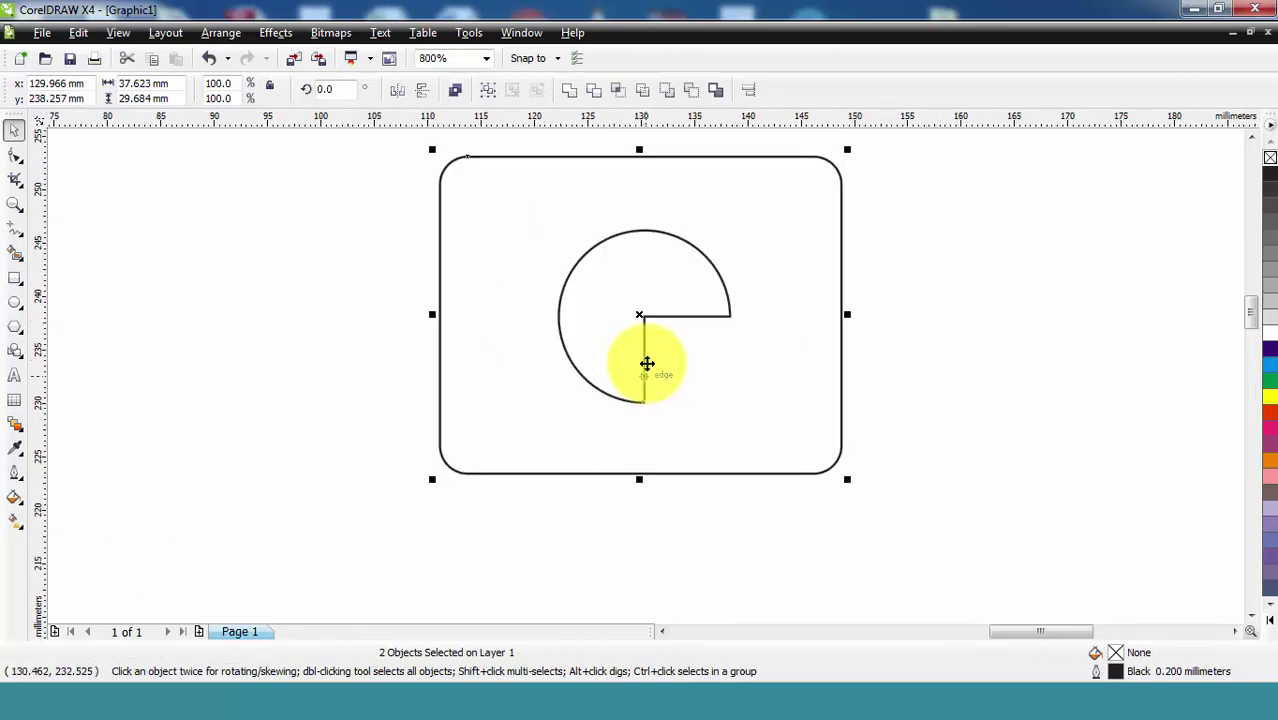
# Step: Move the pie shape out of the rounded rectangle and place it just beside the rectangle's left edge
pyautogui.moveTo(1256, 314); pyautogui.dragTo(1251, 306)
pyautogui.click(725, 400)
pyautogui.click(1035, 299)
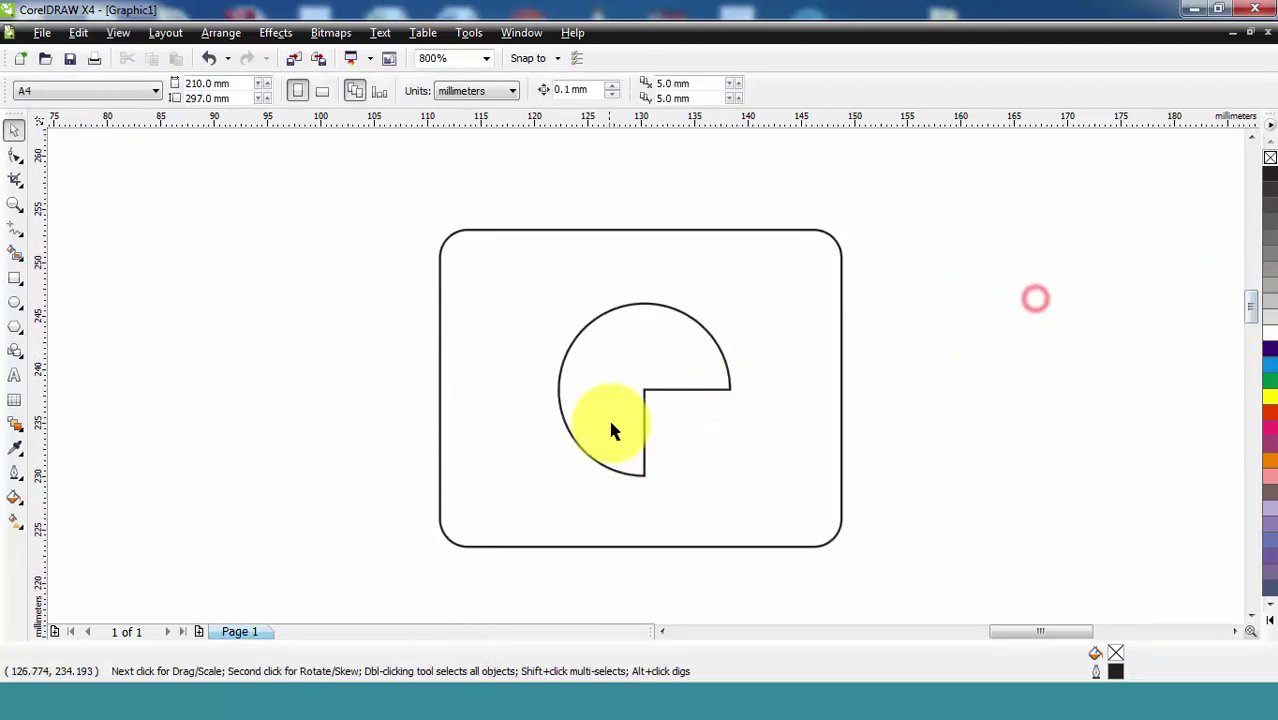
pyautogui.click(613, 430)
pyautogui.moveTo(613, 408); pyautogui.dragTo(274, 390)
# Step: Fill the rounded rectangle with green and give it a red outline 0.75 mm wide
pyautogui.click(573, 360)
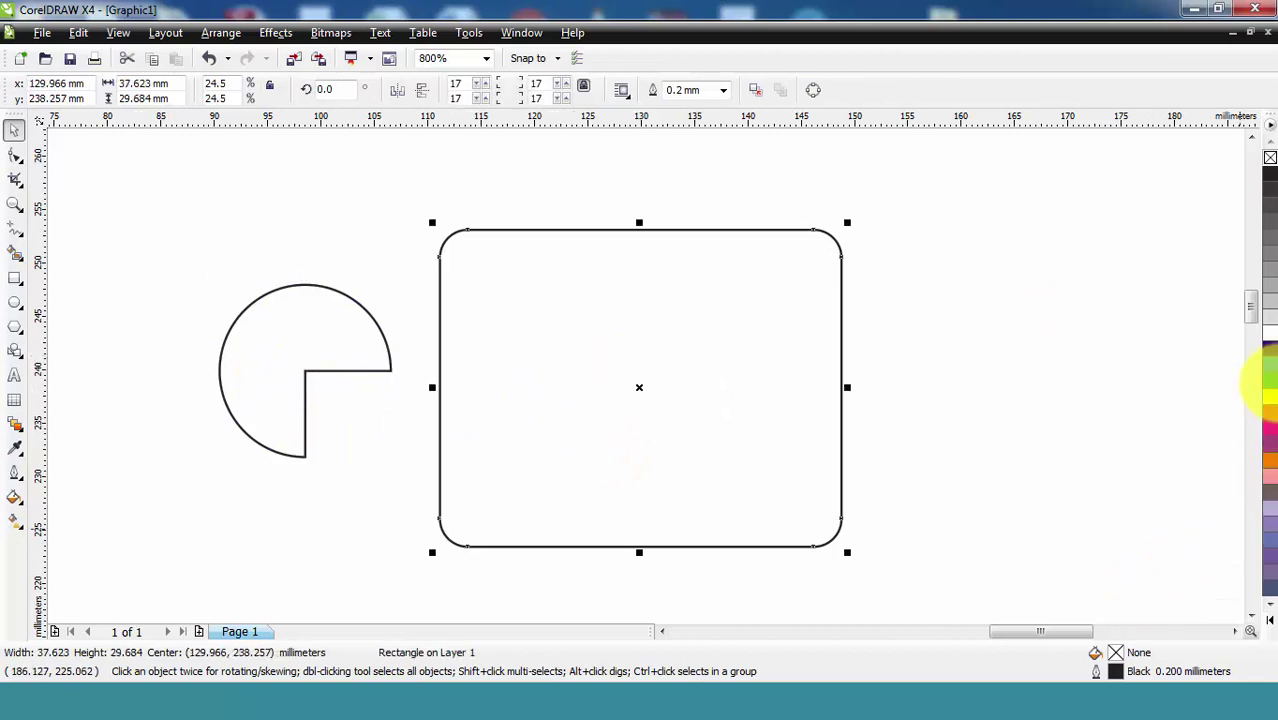
pyautogui.click(1270, 386)
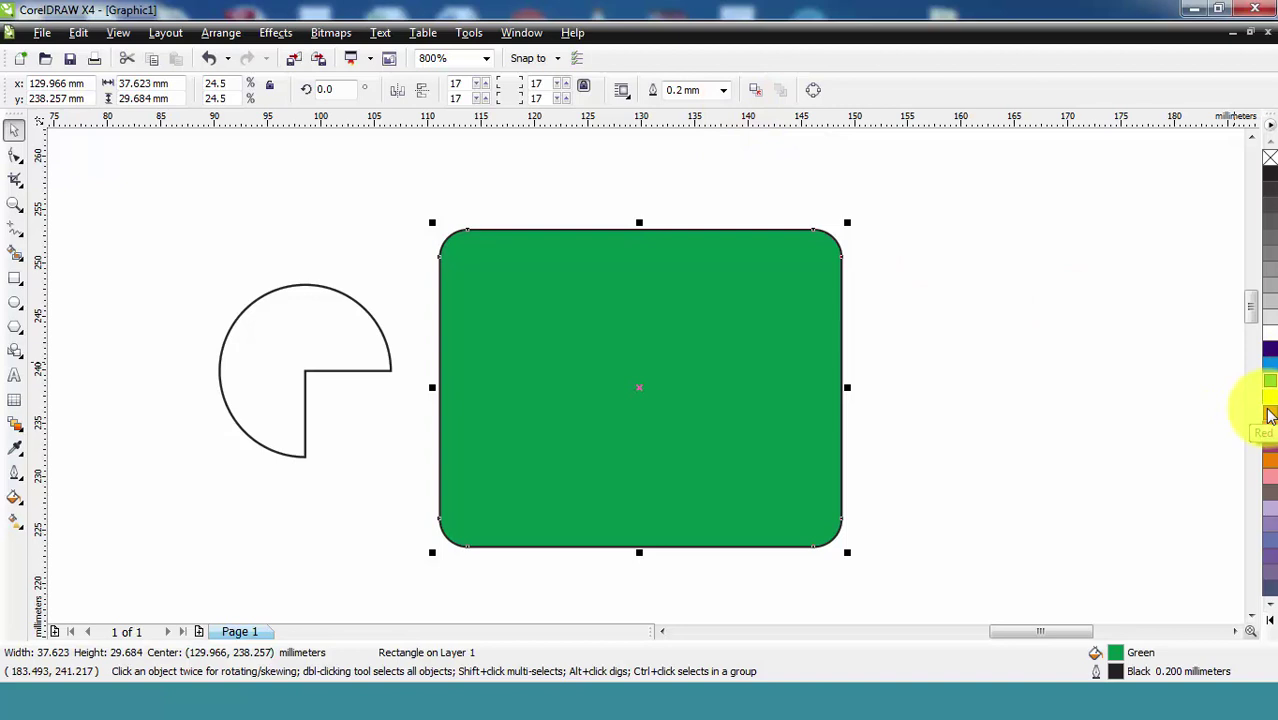
pyautogui.rightClick(1270, 415)
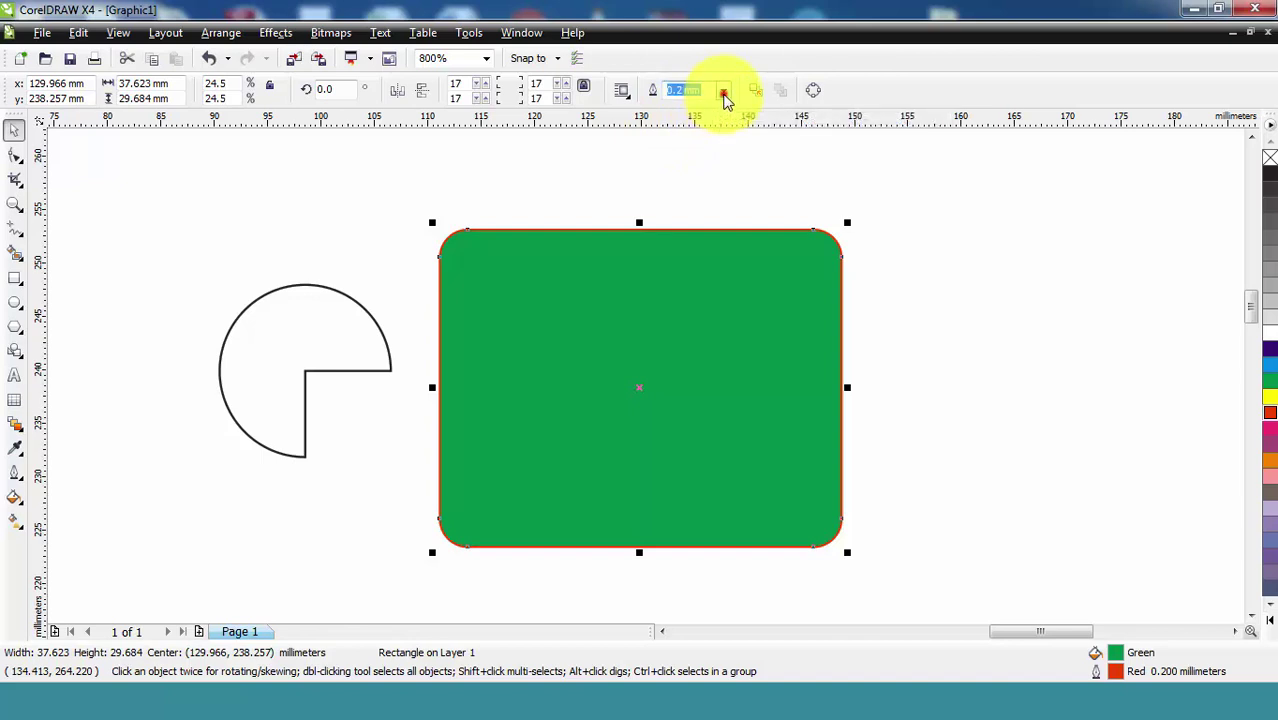
pyautogui.click(723, 90)
pyautogui.click(700, 180)
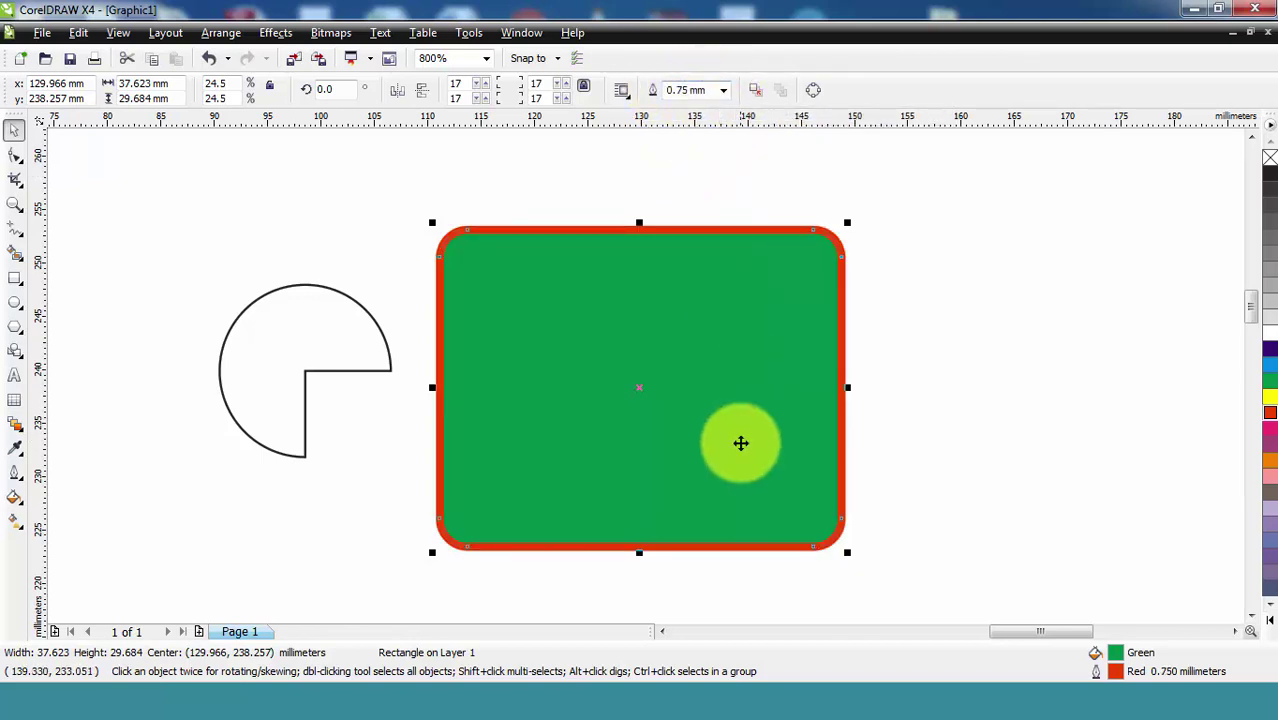
# Step: Try blue and cyan as the outline colour of the green rounded rectangle
pyautogui.click(739, 443)
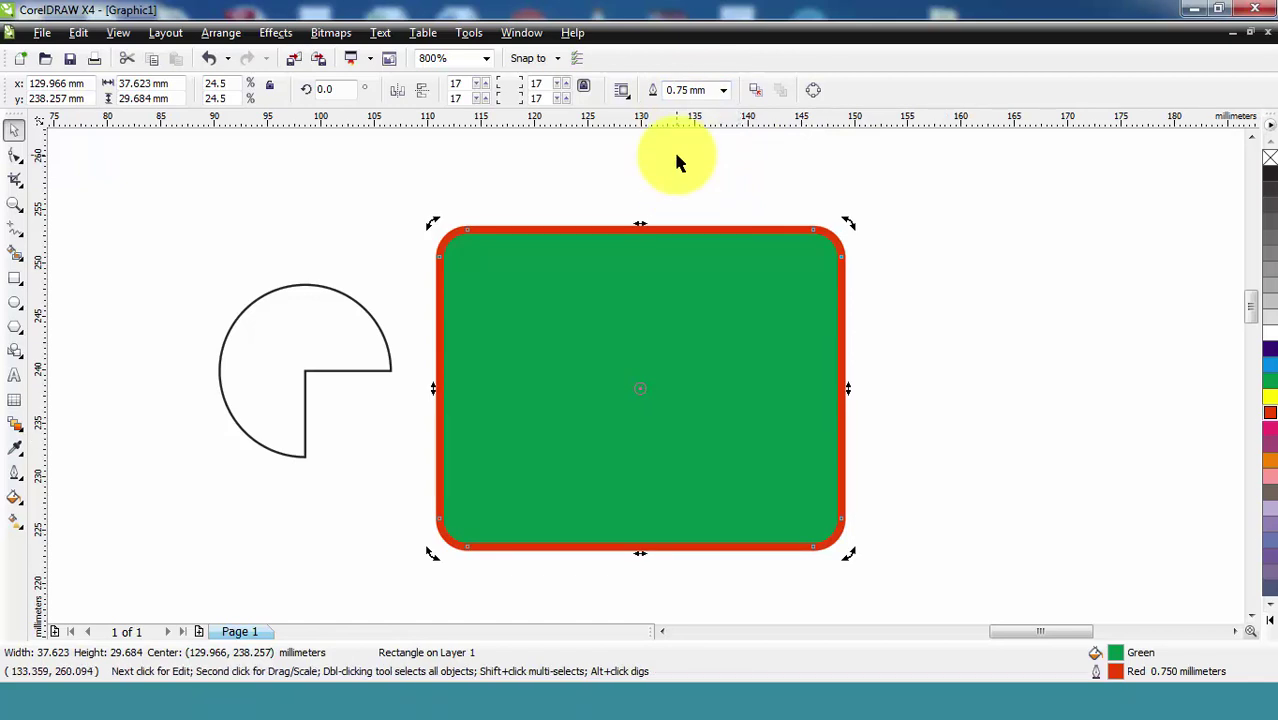
pyautogui.rightClick(1269, 354)
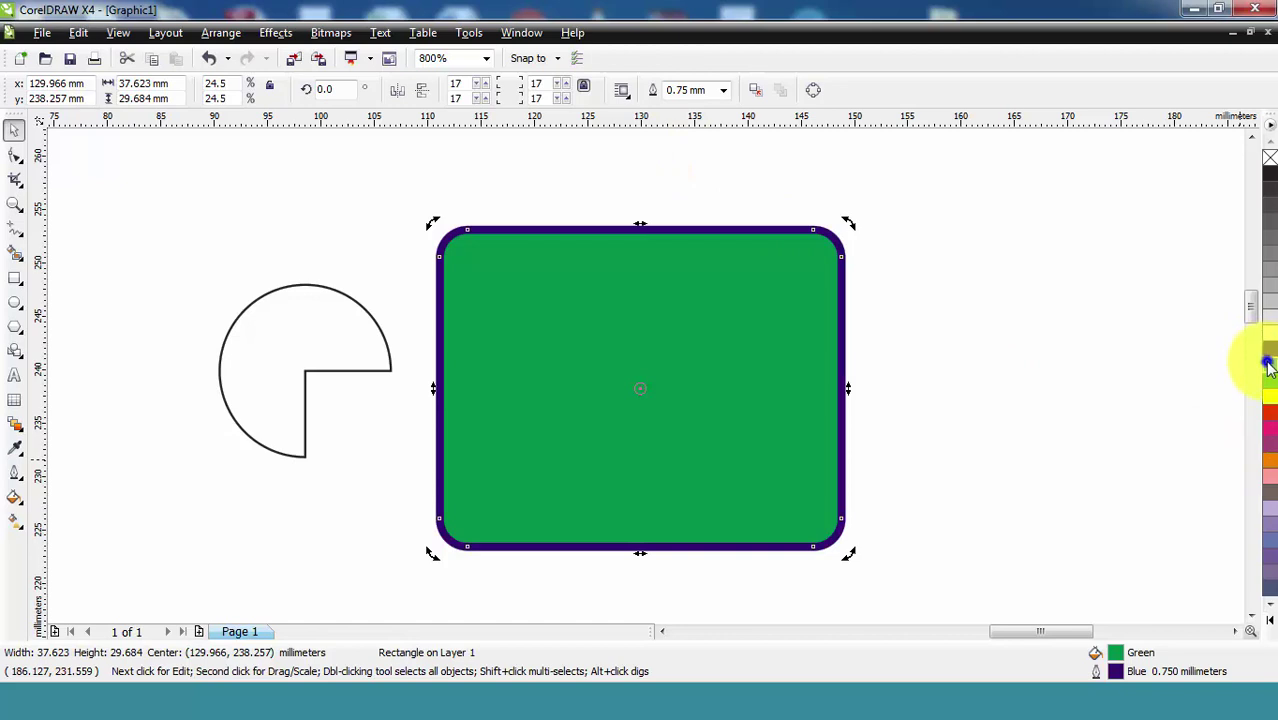
pyautogui.rightClick(1268, 366)
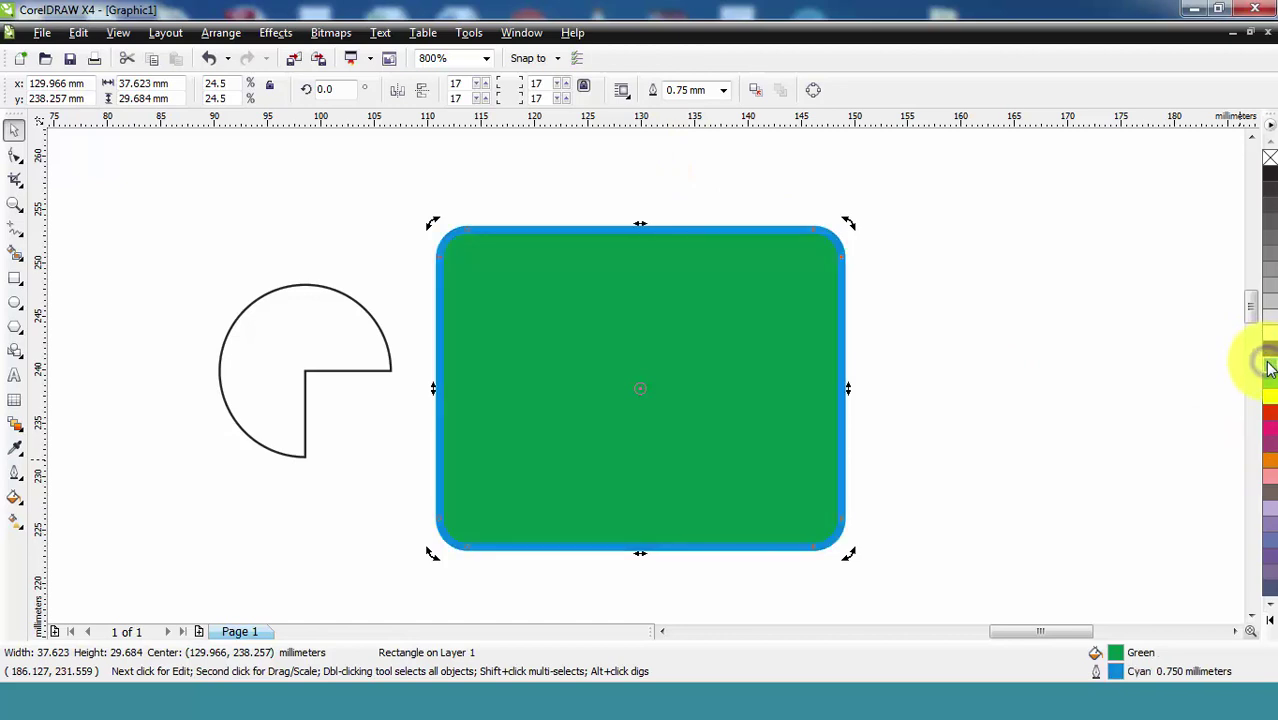
# Step: Remove the rounded rectangle's outline and fill, and give it a plain black outline again
pyautogui.rightClick(1269, 160)
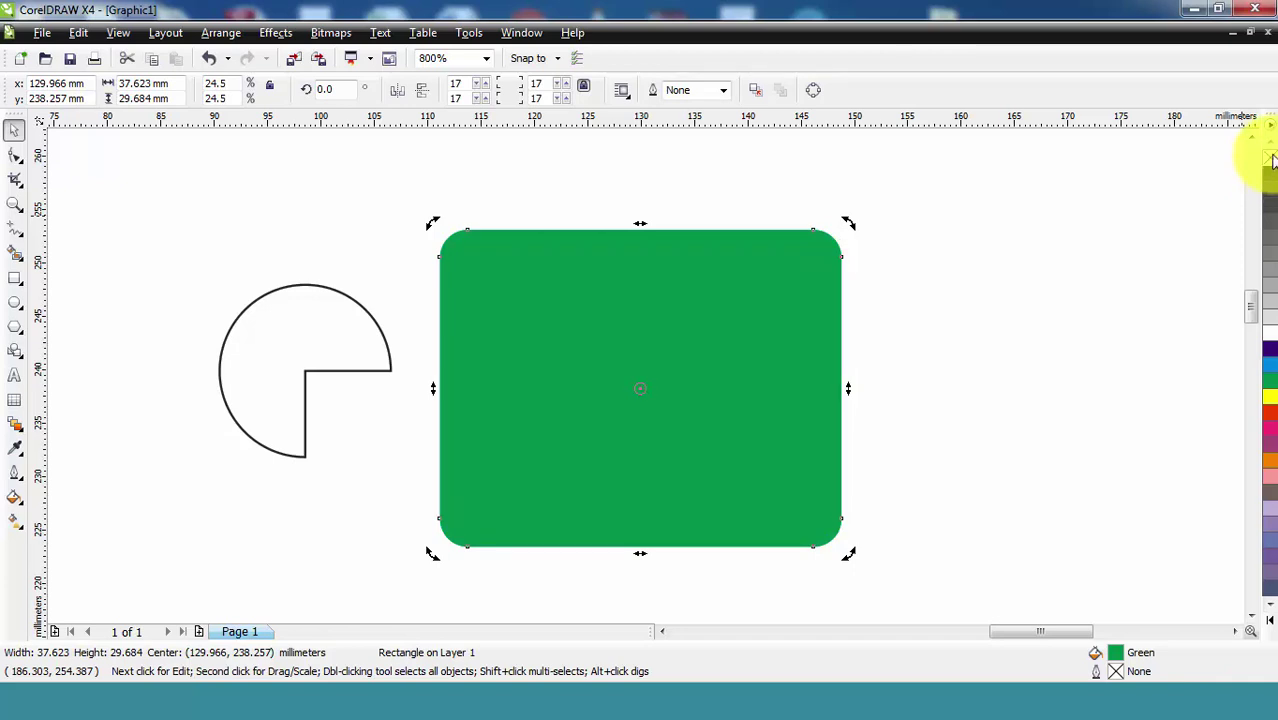
pyautogui.click(1269, 158)
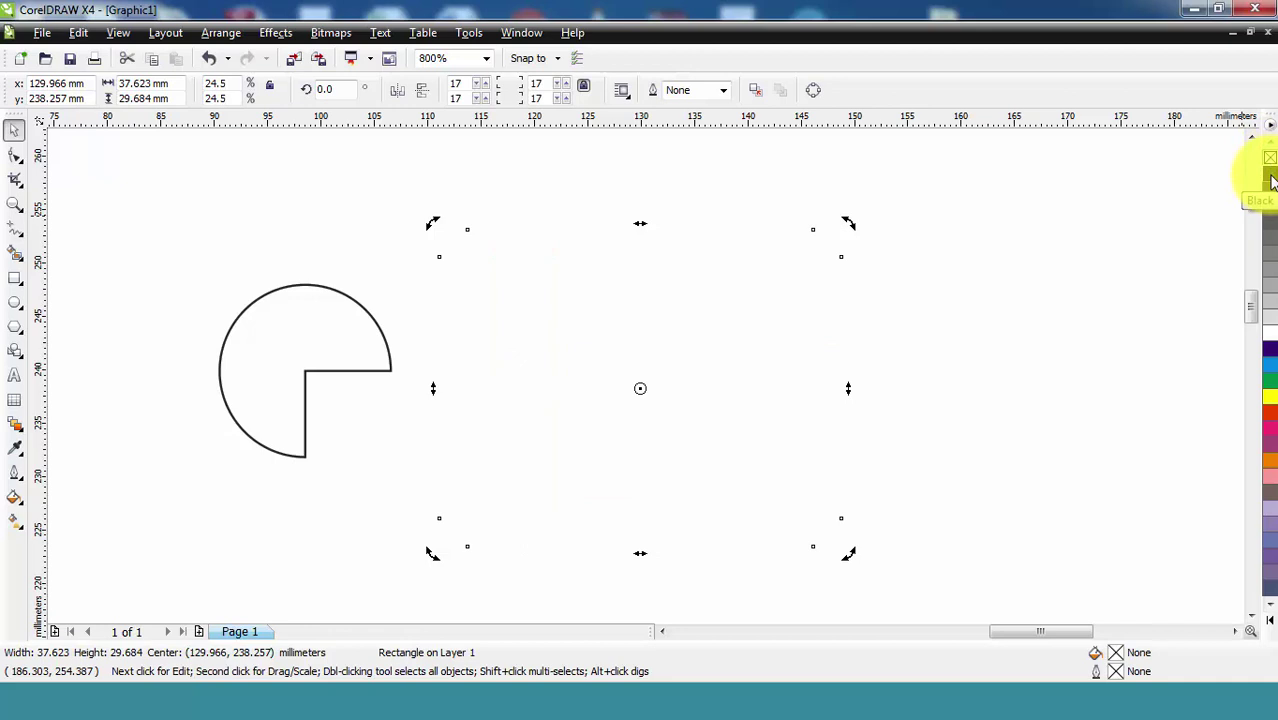
pyautogui.rightClick(1271, 179)
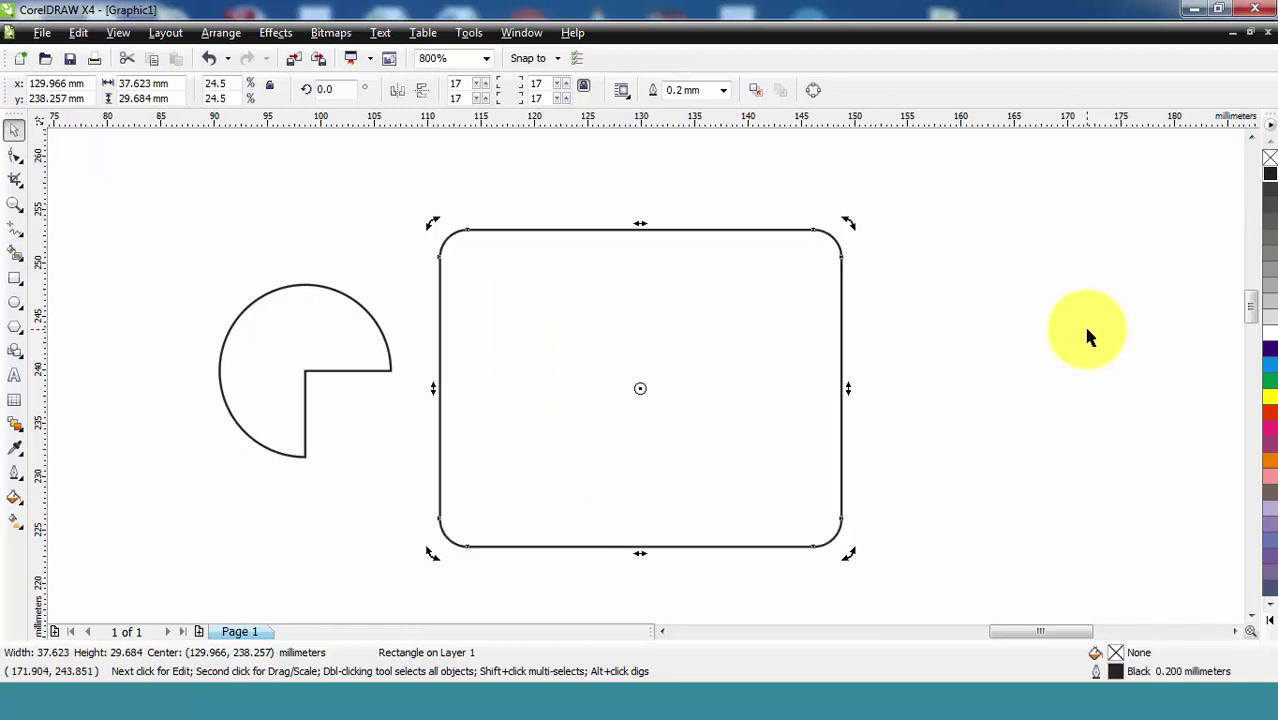
# Step: Fill the rounded rectangle with red and give it a cyan outline 2.0 mm wide
pyautogui.click(1267, 420)
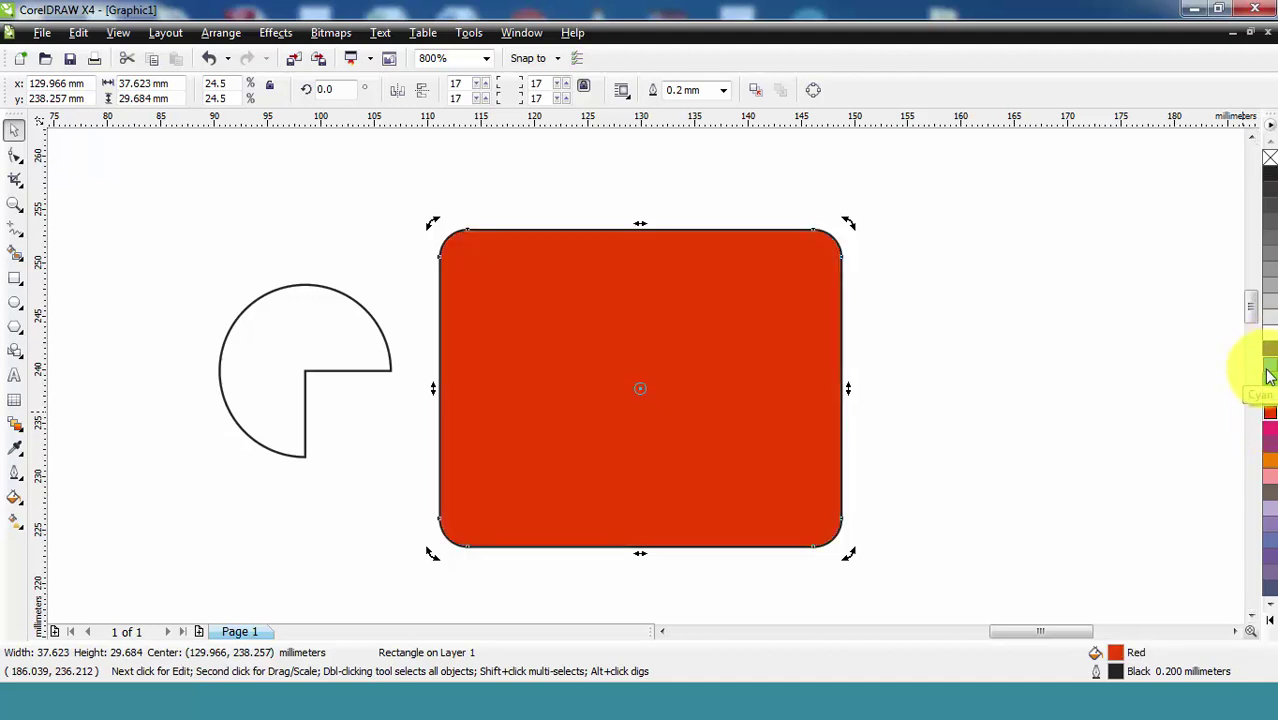
pyautogui.rightClick(1267, 372)
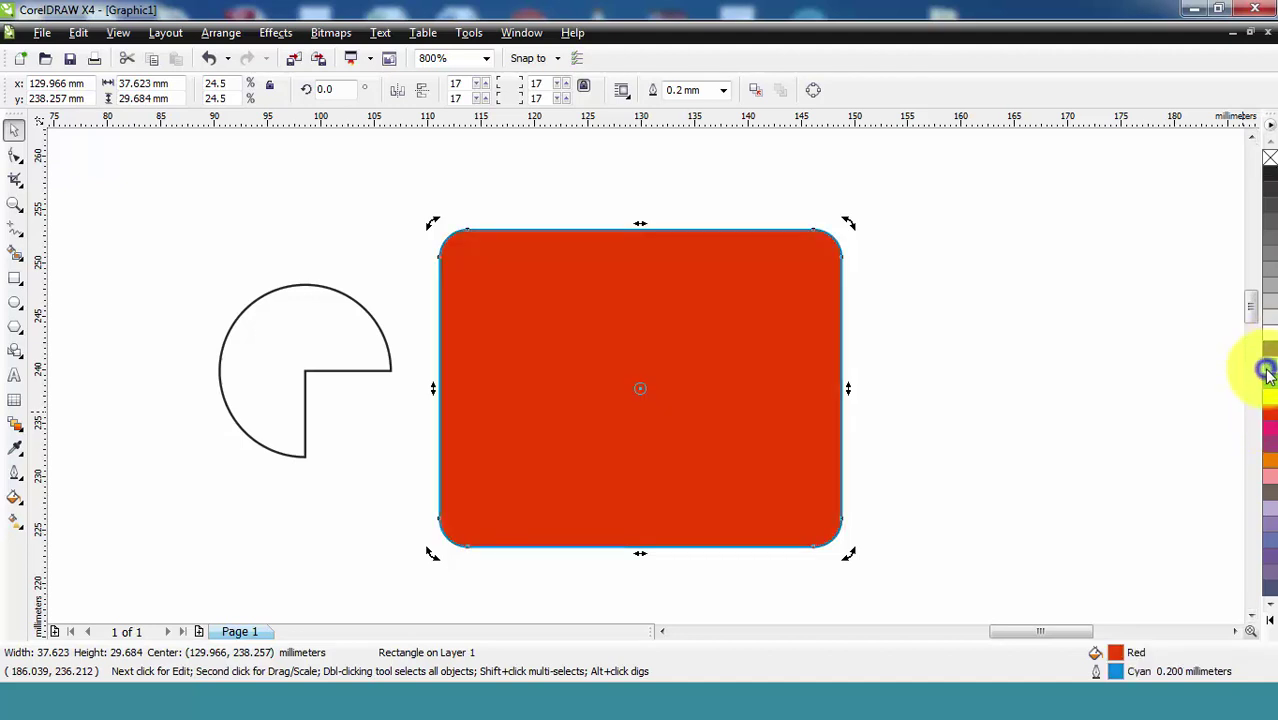
pyautogui.click(724, 91)
pyautogui.click(698, 221)
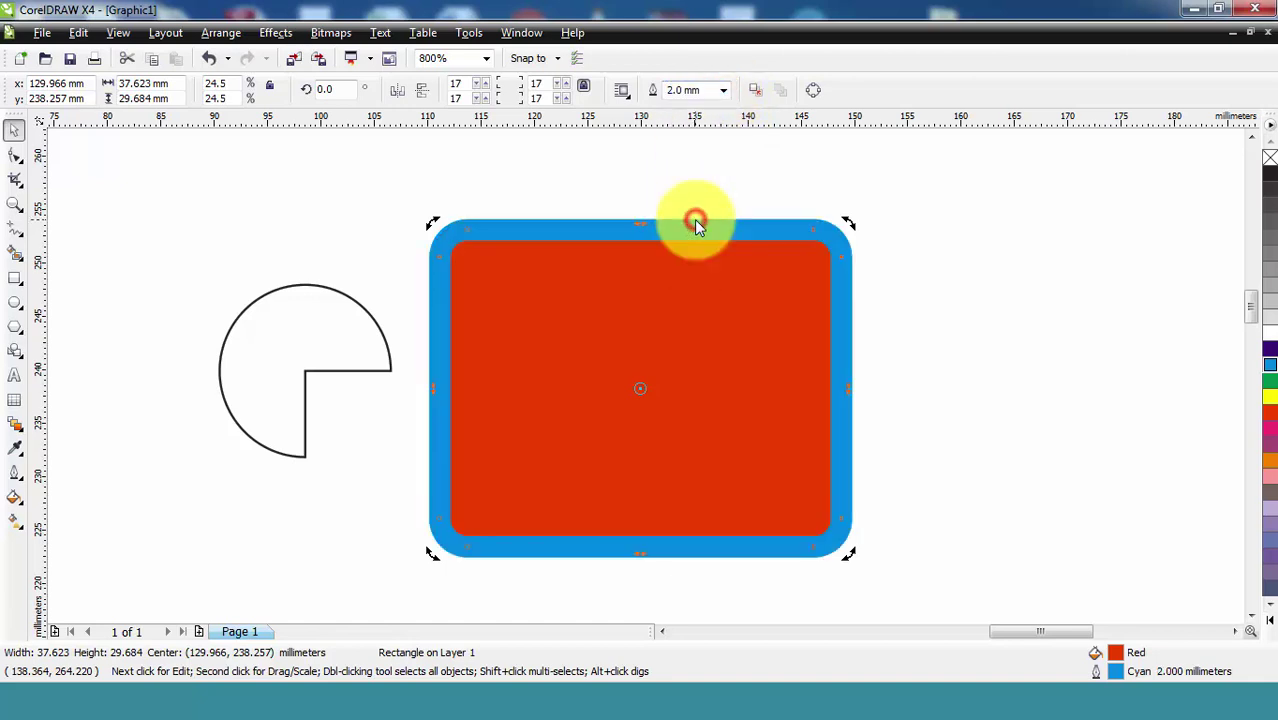
pyautogui.click(695, 225)
# Step: Move the horizontal name onto the page above the rectangle, centred at about X 110, Y 279 mm
pyautogui.scroll(-5, 636, 500)
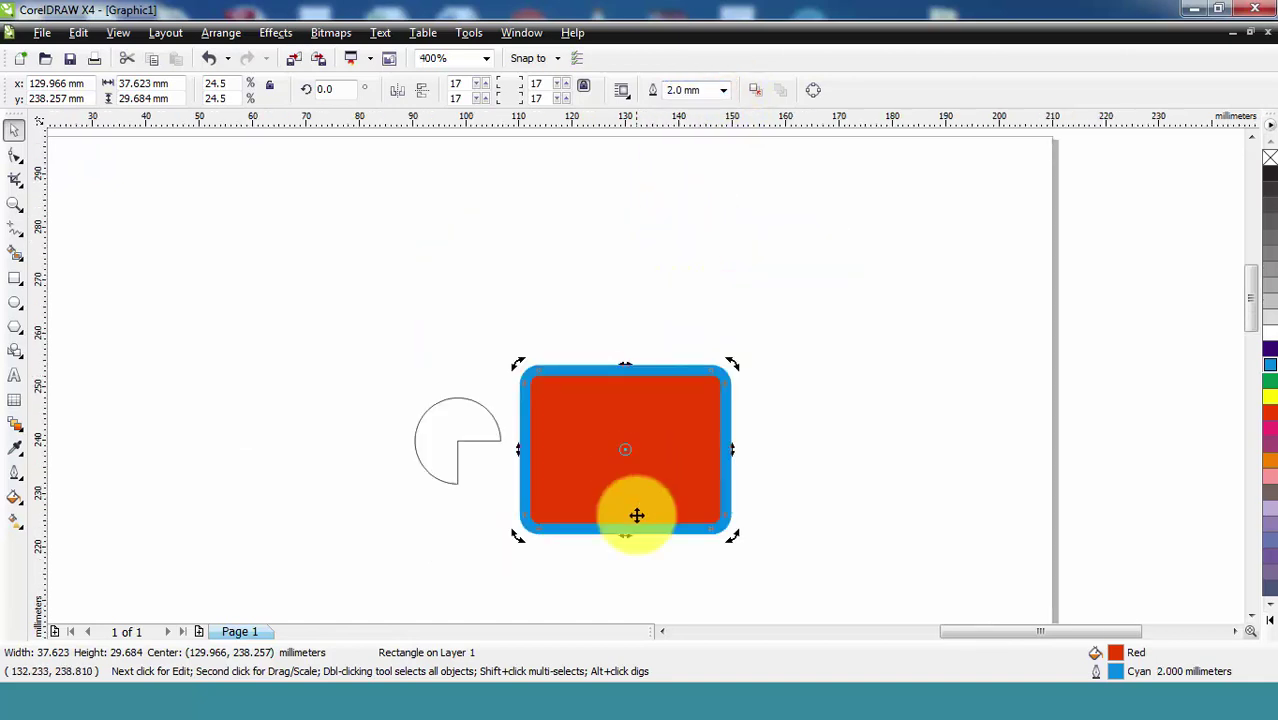
pyautogui.moveTo(237, 350); pyautogui.dragTo(585, 301)
pyautogui.scroll(1, 590, 301)
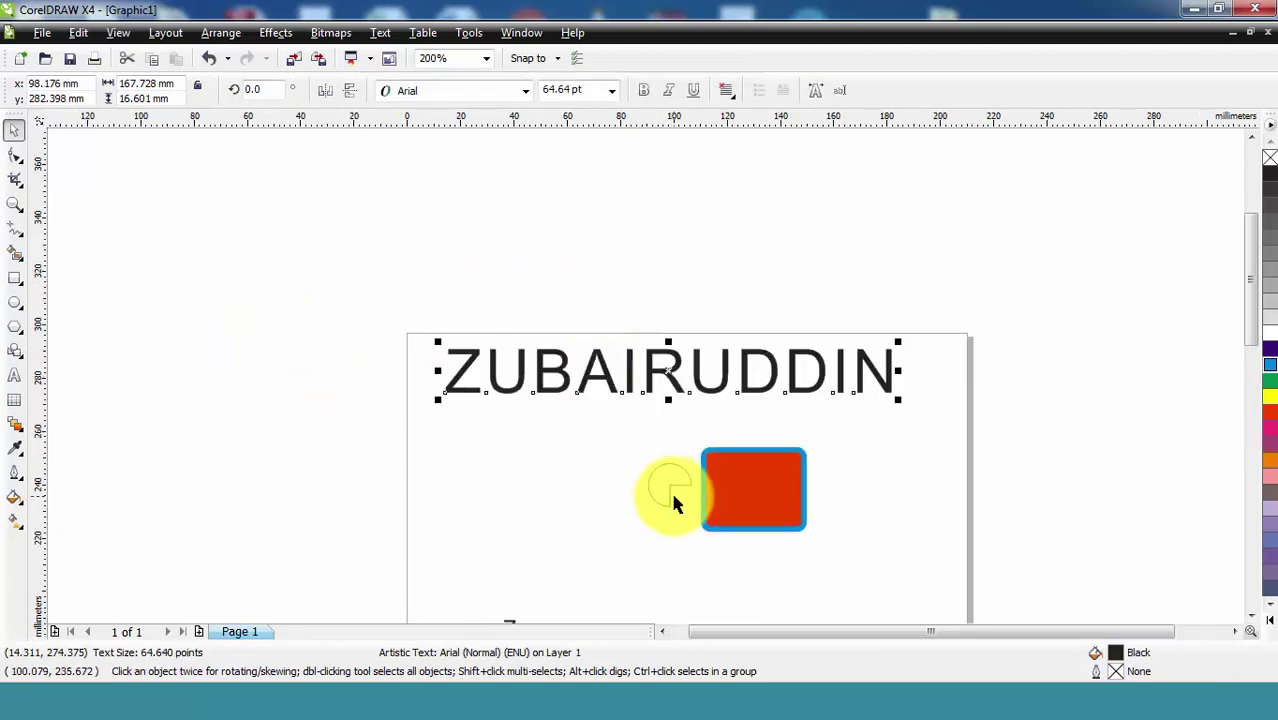
pyautogui.scroll(1, 730, 444)
pyautogui.moveTo(443, 258); pyautogui.dragTo(507, 276)
# Step: Fill the horizontal name with cyan and give its letters a red hairline outline
pyautogui.click(1270, 398)
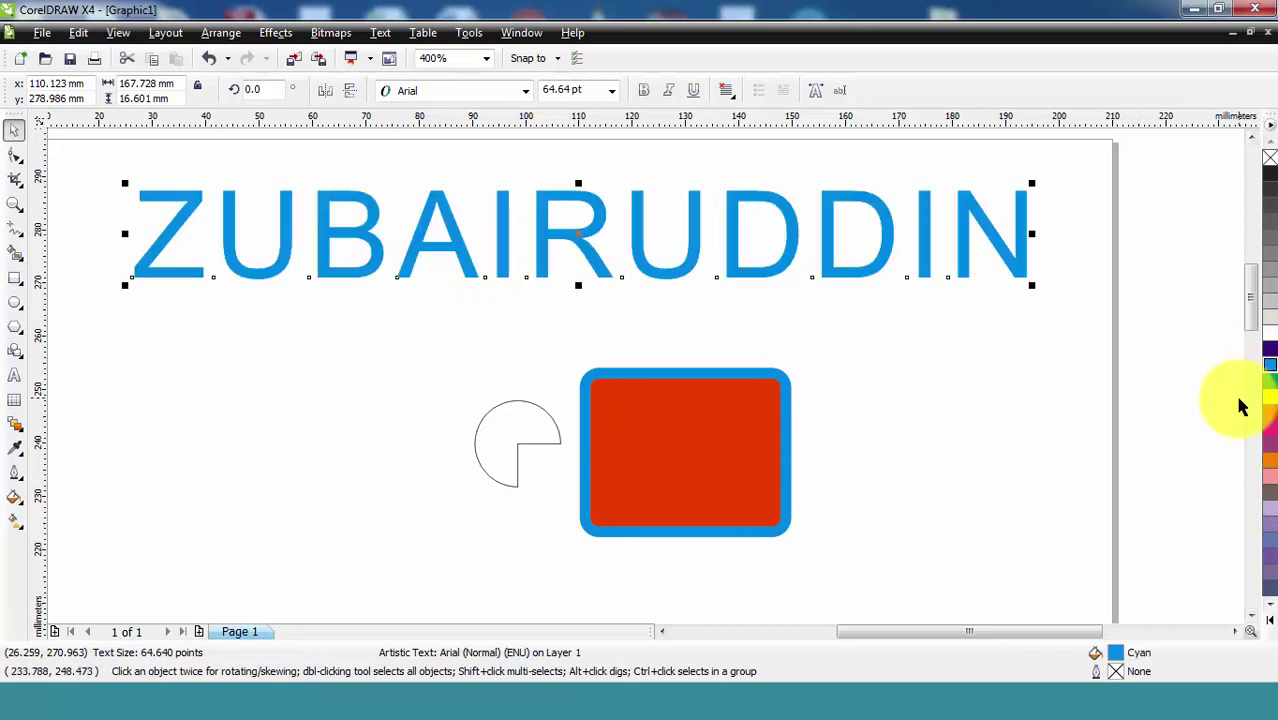
pyautogui.rightClick(1270, 413)
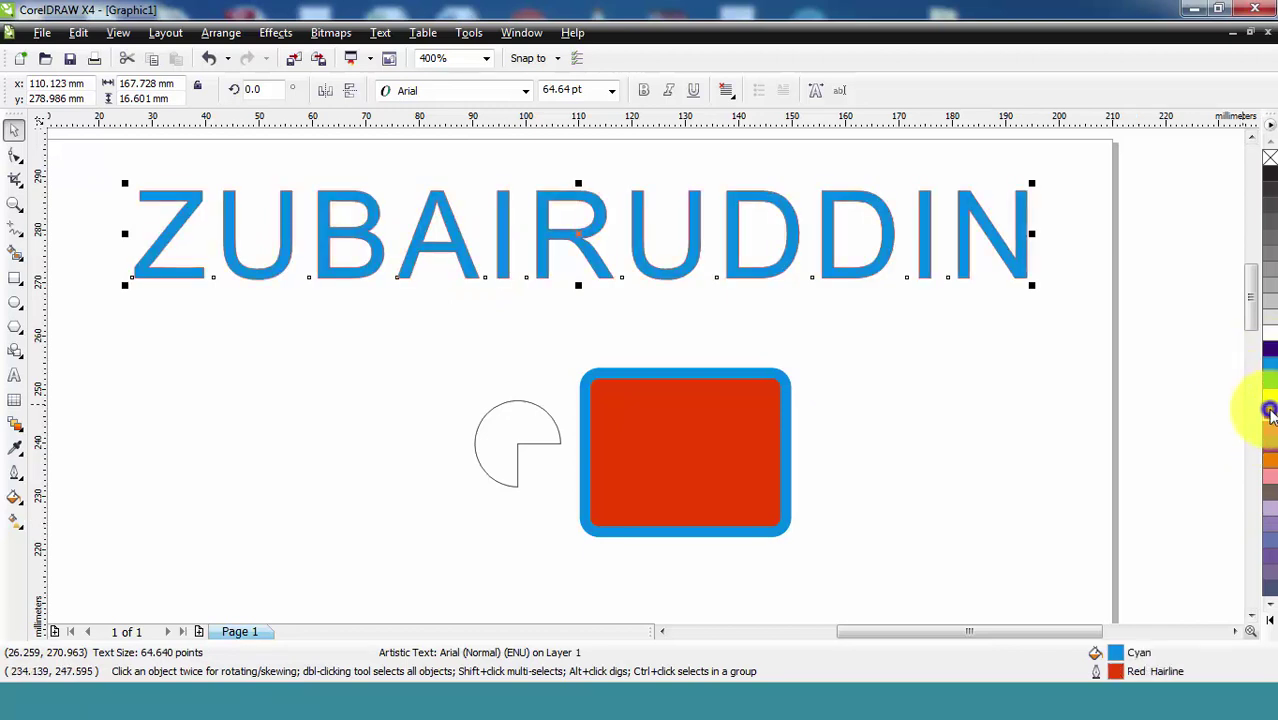
pyautogui.click(647, 182)
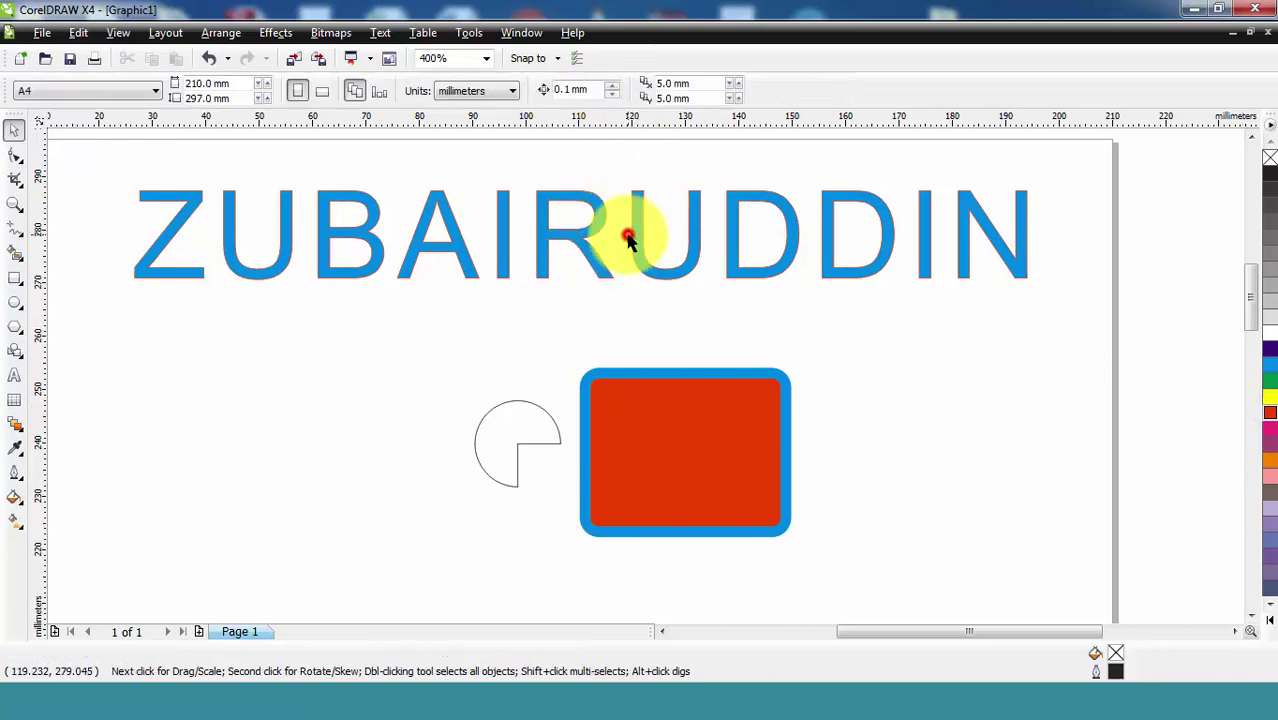
# Step: Set the horizontal name's font to Mathison and move the text to about X 158, Y 277 mm
pyautogui.click(595, 257)
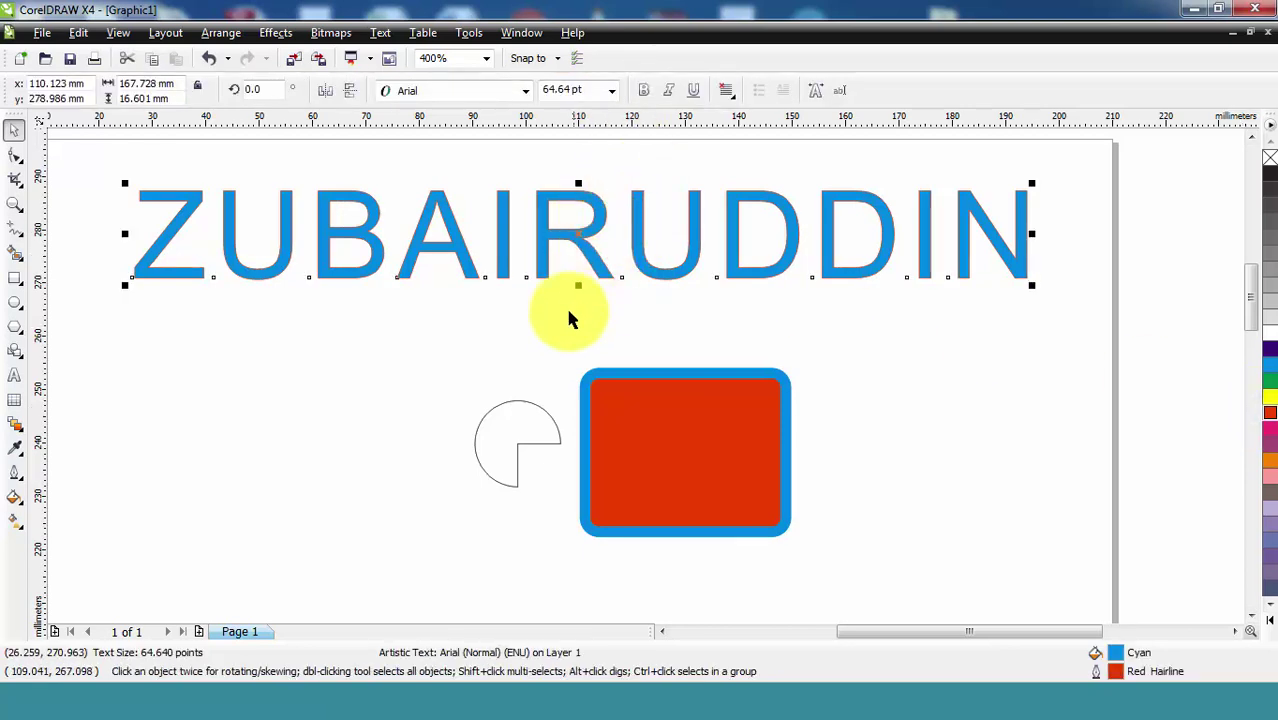
pyautogui.click(524, 90)
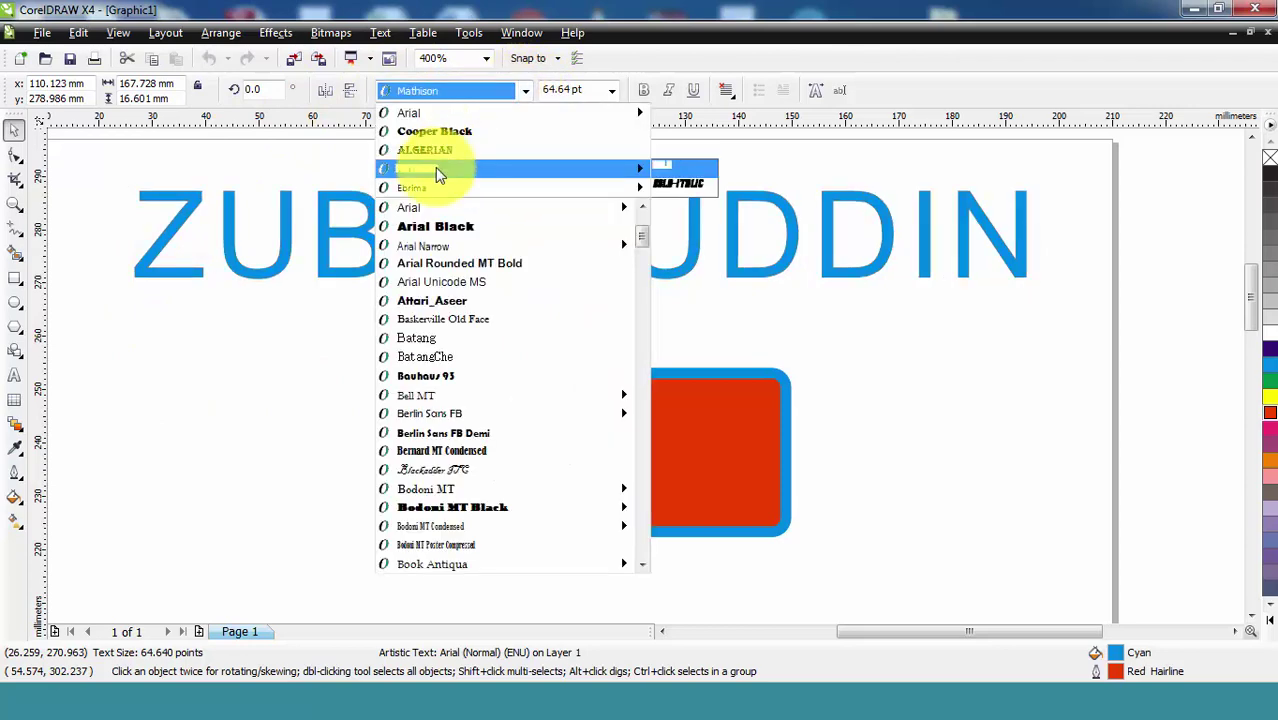
pyautogui.click(435, 167)
pyautogui.moveTo(367, 240); pyautogui.dragTo(763, 246)
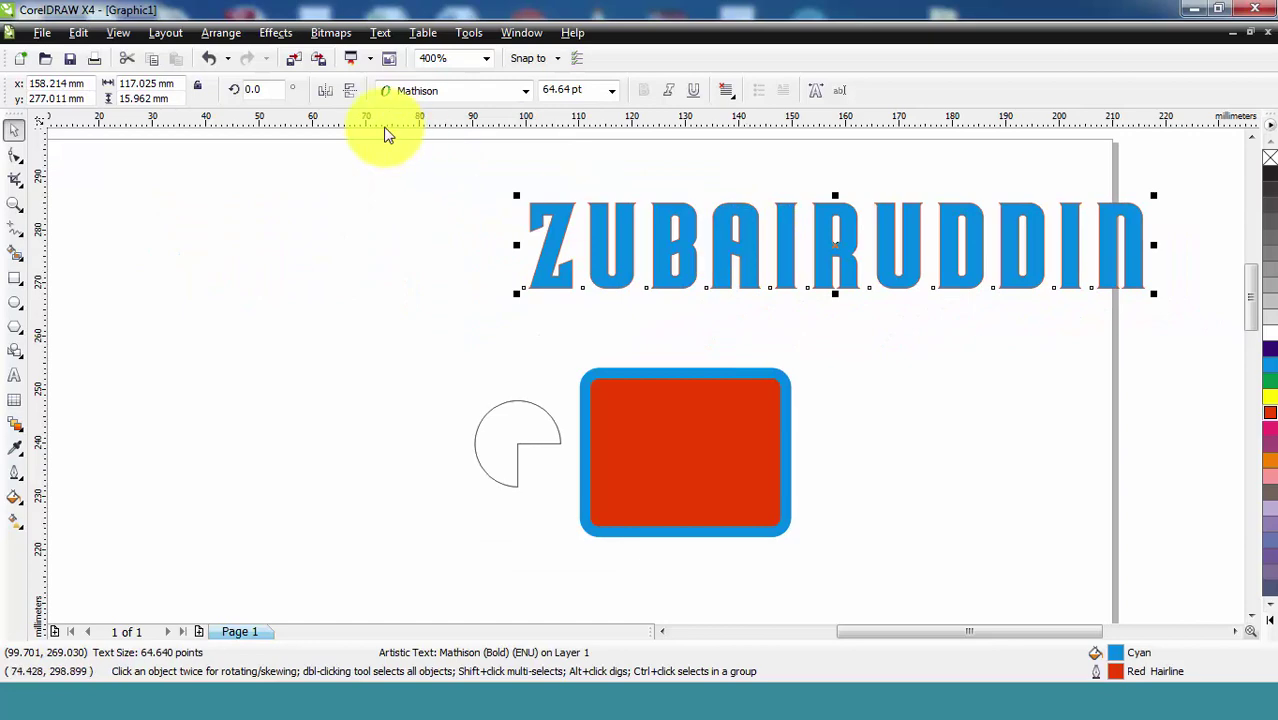
# Step: Try Lucida Calligraphy and Kunstler Script on the horizontal name, and return its font to Mathison
pyautogui.click(524, 90)
pyautogui.click(480, 335)
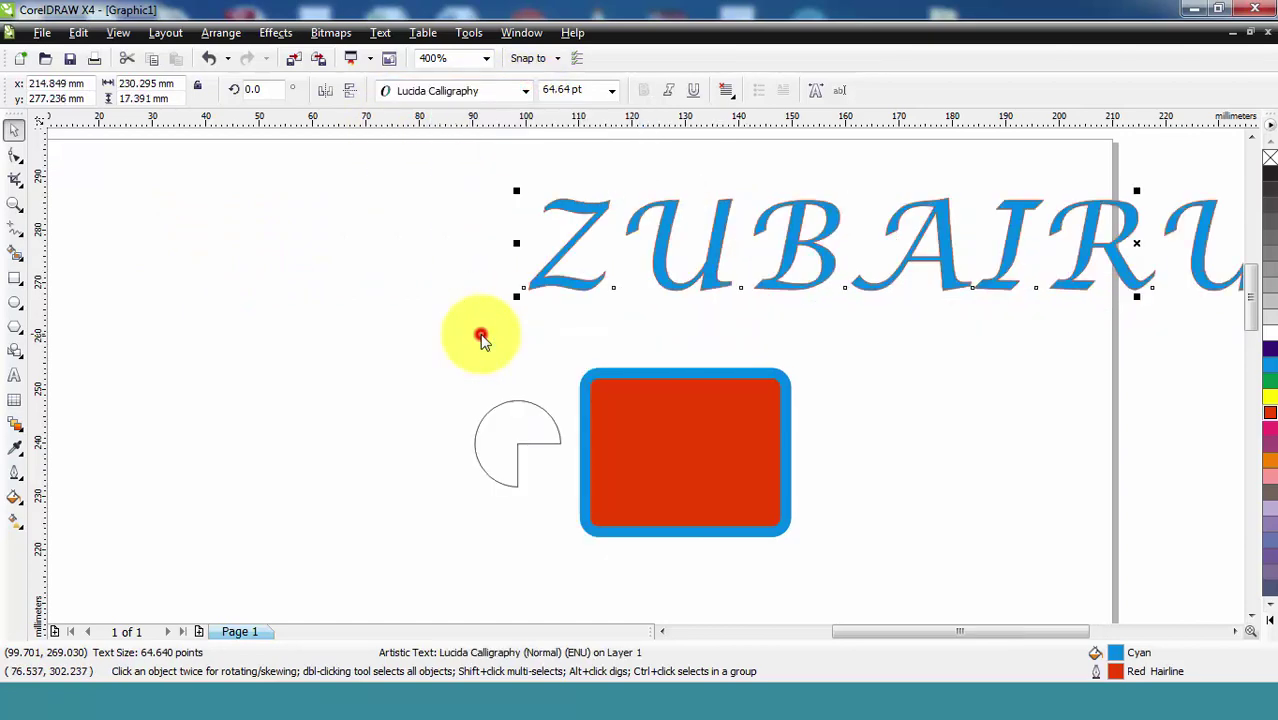
pyautogui.click(526, 91)
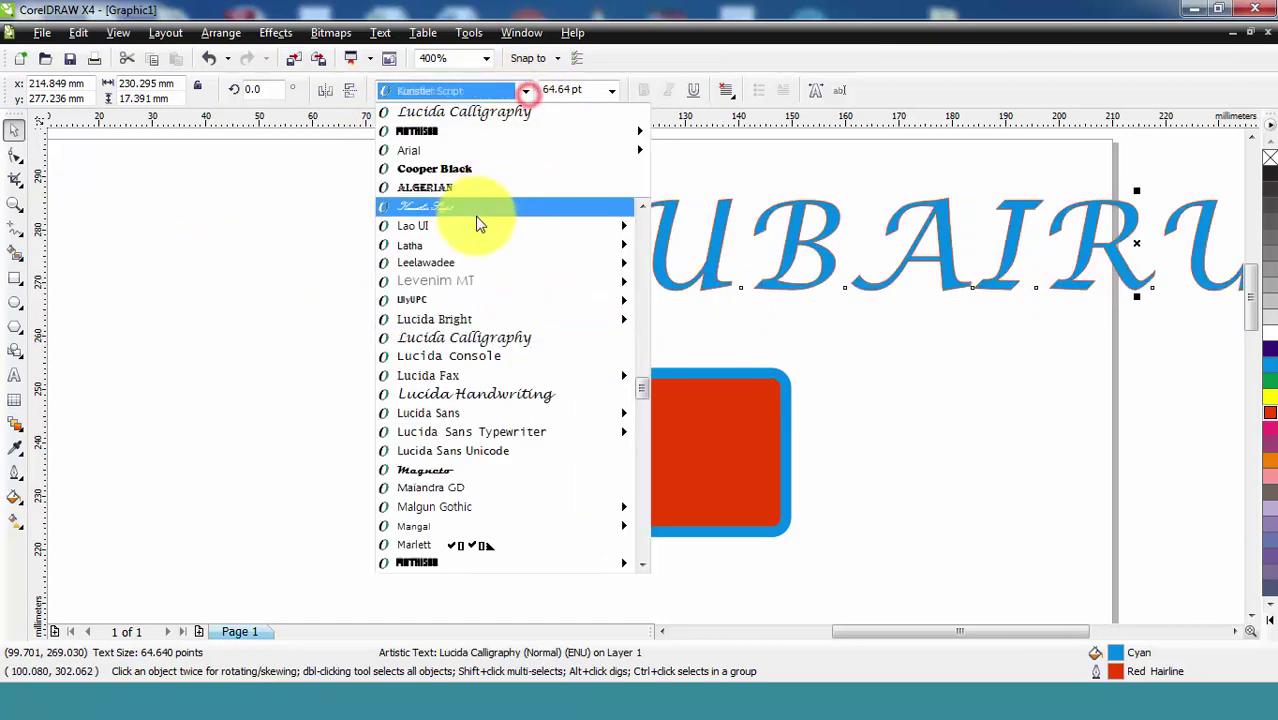
pyautogui.click(476, 206)
pyautogui.click(489, 94)
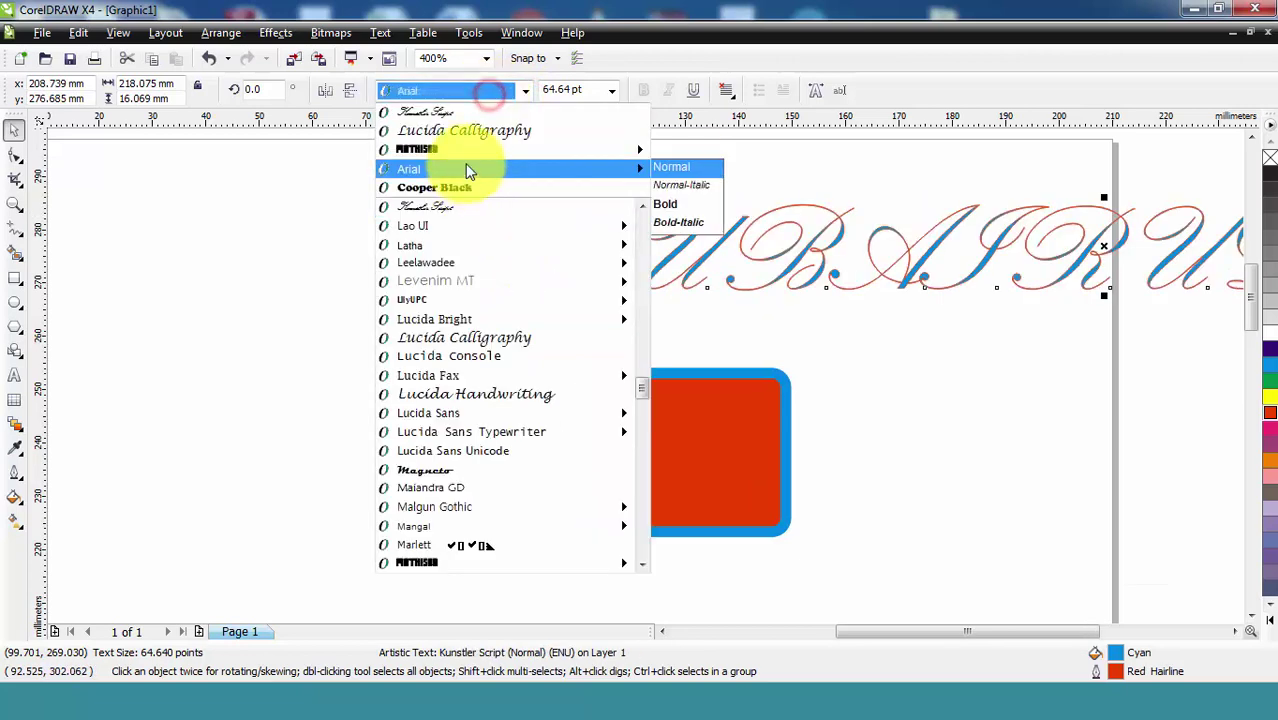
pyautogui.click(465, 149)
# Step: Try 8 pt as the horizontal name's font size, and set it to 36 pt
pyautogui.click(611, 92)
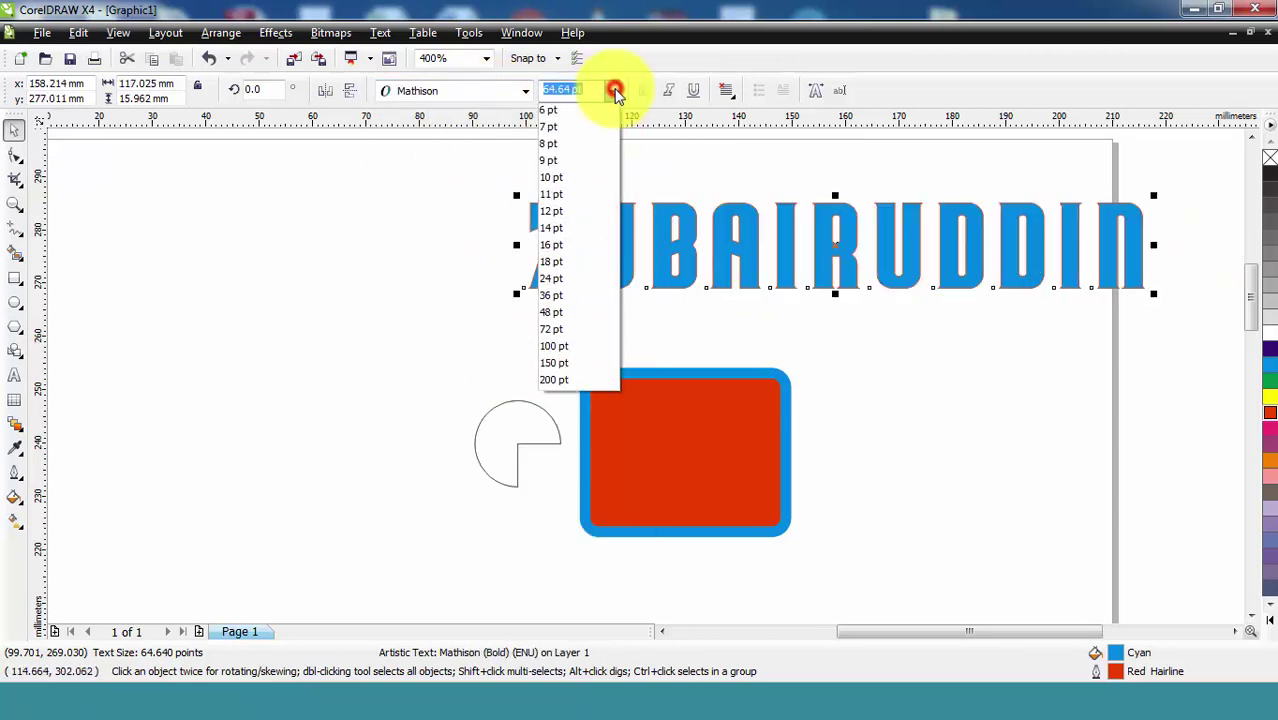
pyautogui.click(582, 140)
pyautogui.click(611, 92)
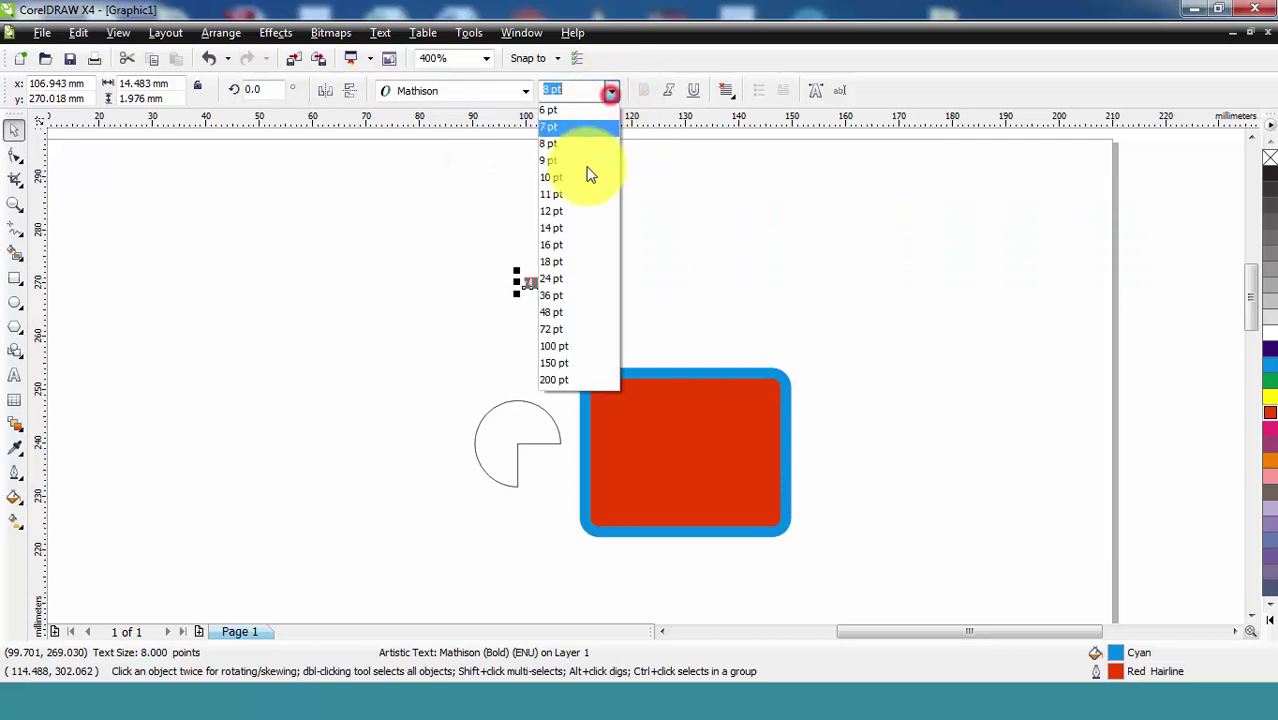
pyautogui.click(562, 295)
# Step: Apply italic and underline to the horizontal name, and turn both styles off again
pyautogui.click(670, 92)
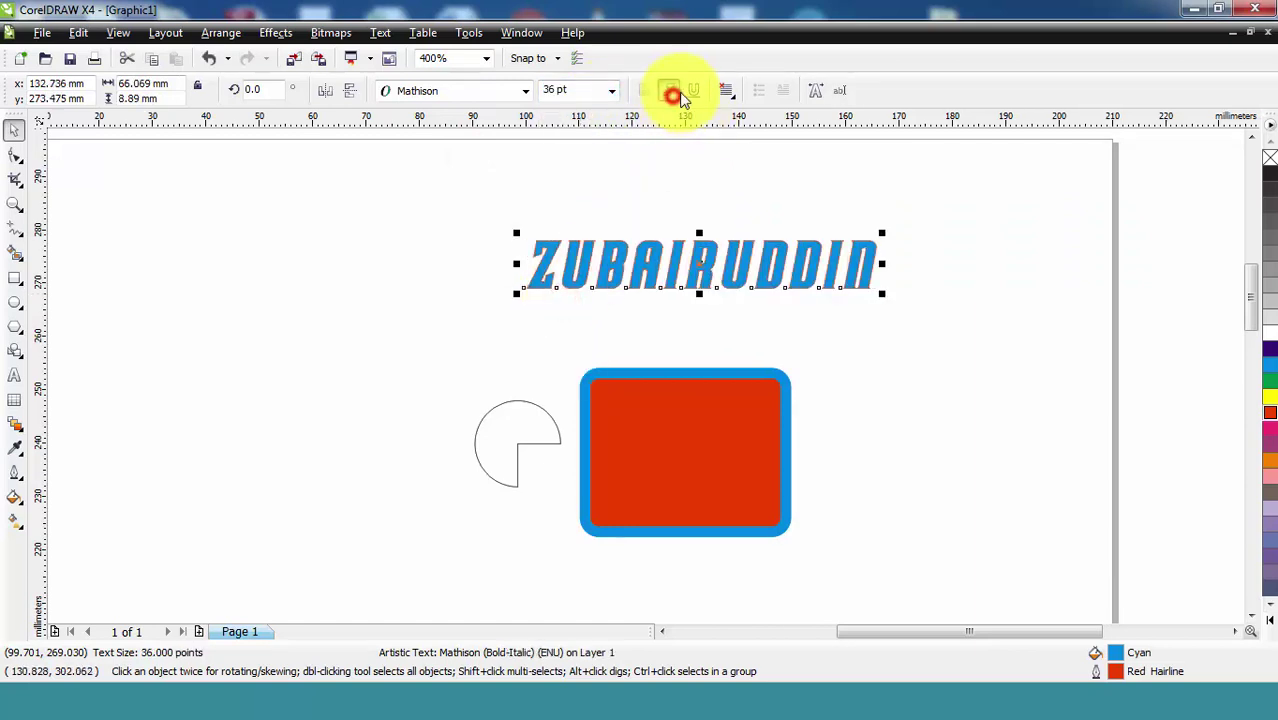
pyautogui.click(696, 92)
pyautogui.click(728, 92)
pyautogui.click(693, 98)
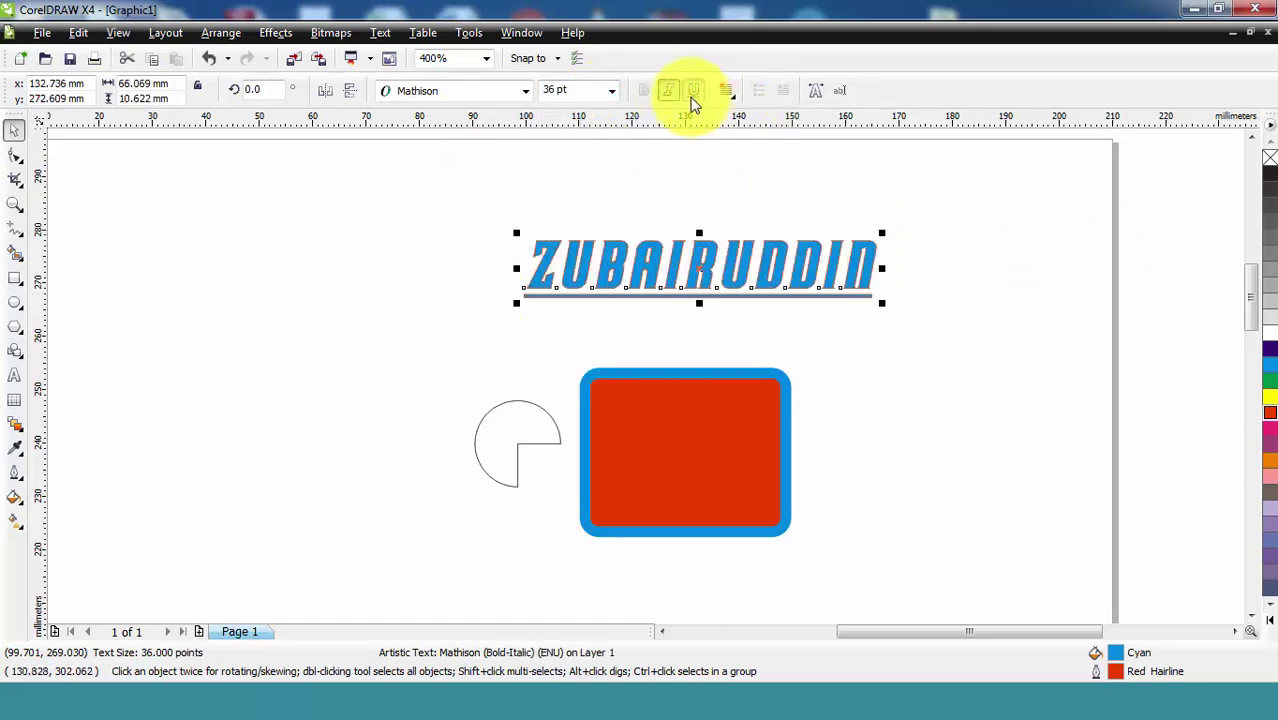
pyautogui.click(669, 92)
pyautogui.click(692, 96)
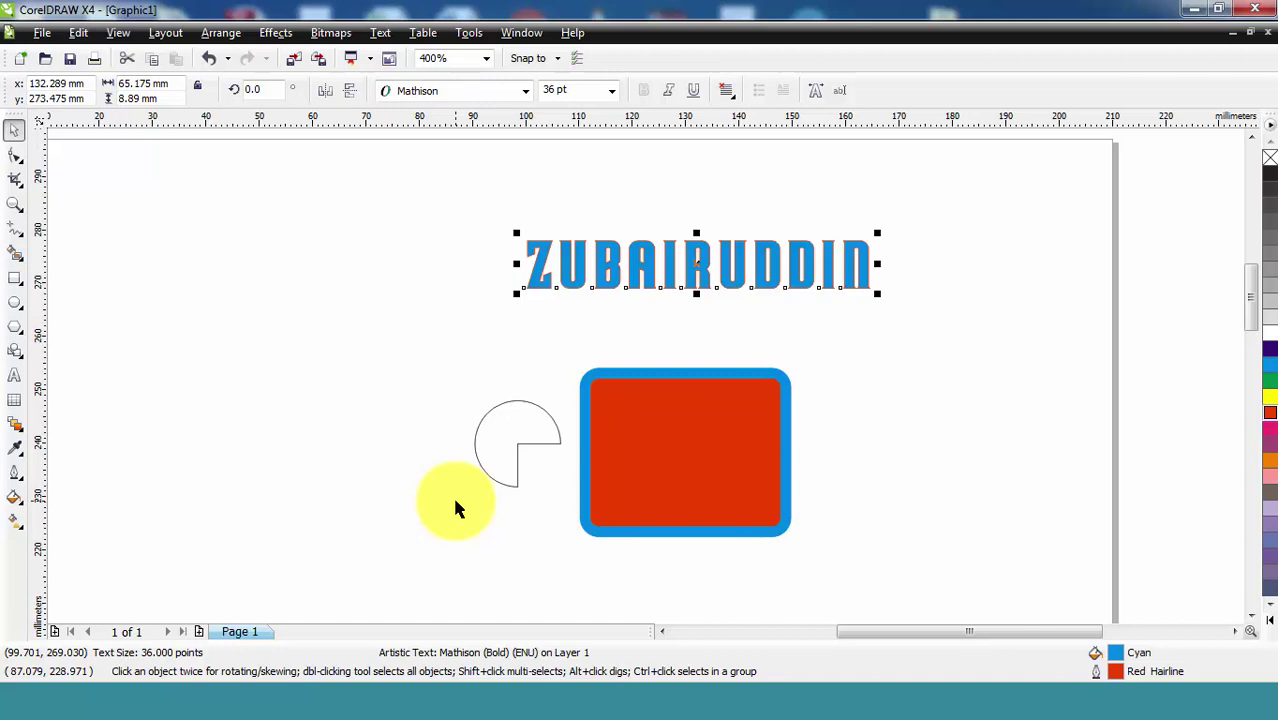
# Step: Draw a downward-pointing arrow shape about 18 mm wide and 17 mm high near the page's upper-left area
pyautogui.click(20, 355)
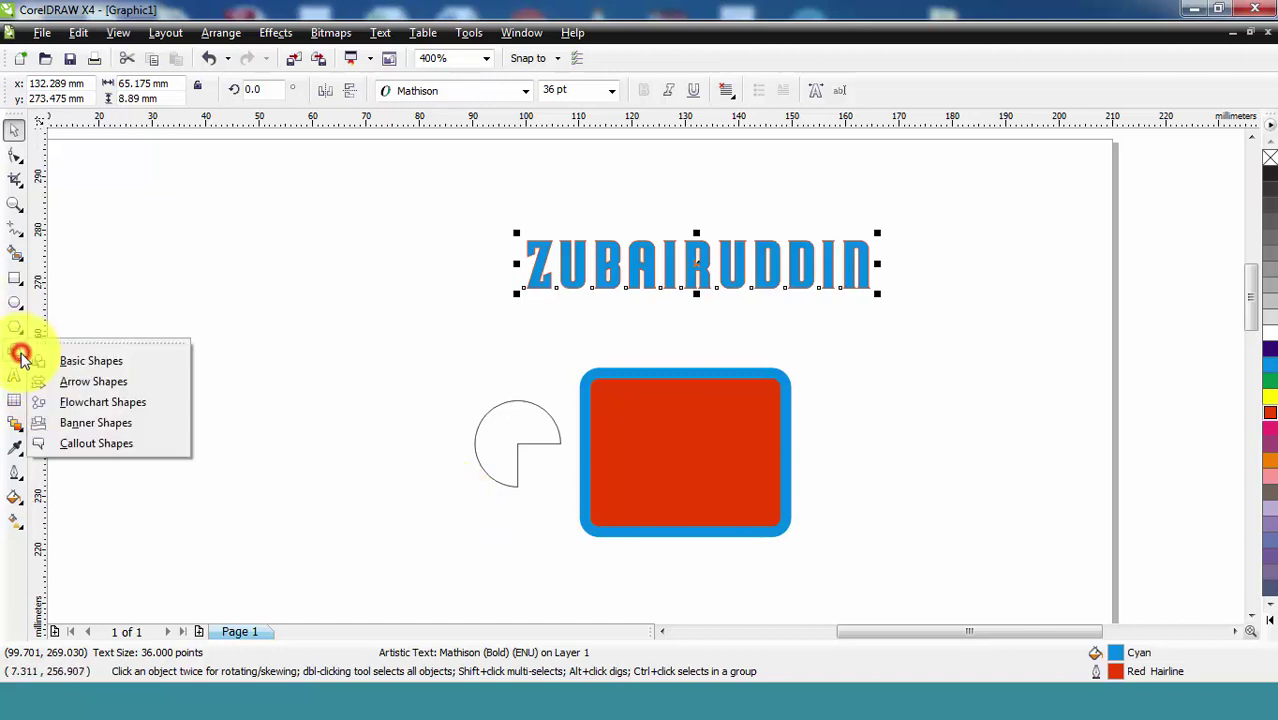
pyautogui.click(123, 386)
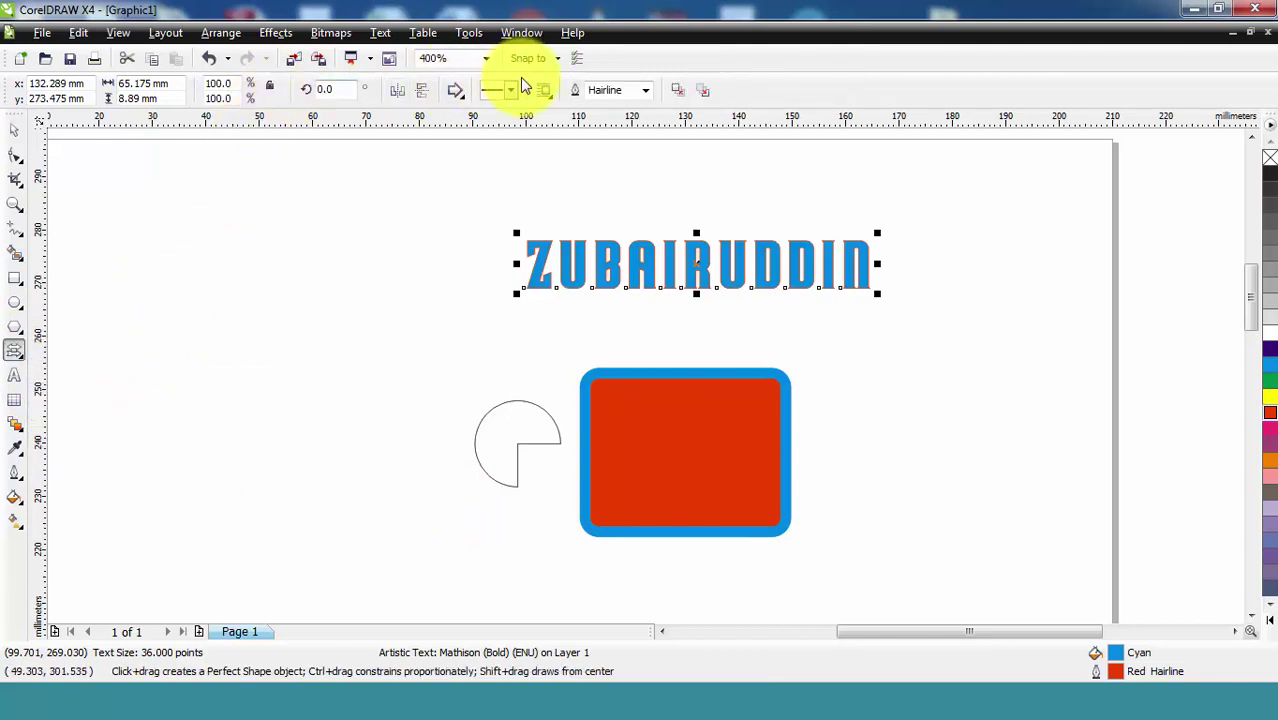
pyautogui.click(460, 92)
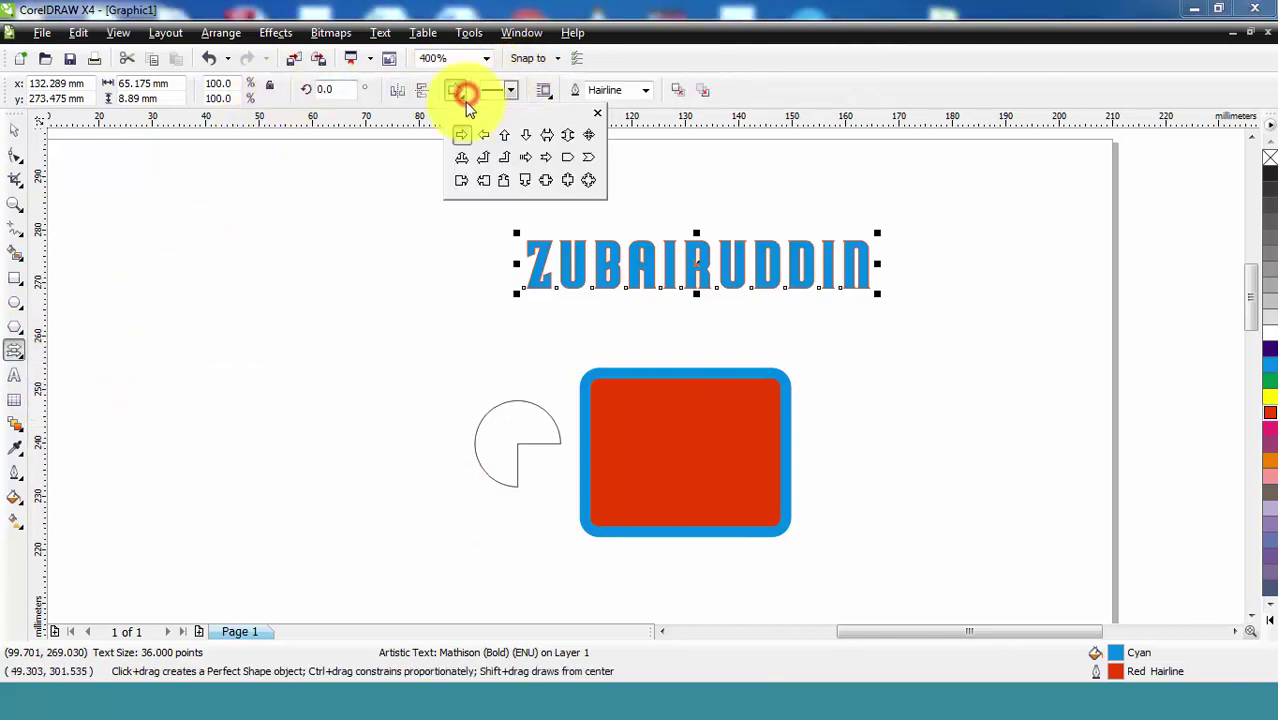
pyautogui.click(524, 136)
pyautogui.moveTo(149, 210); pyautogui.dragTo(258, 311)
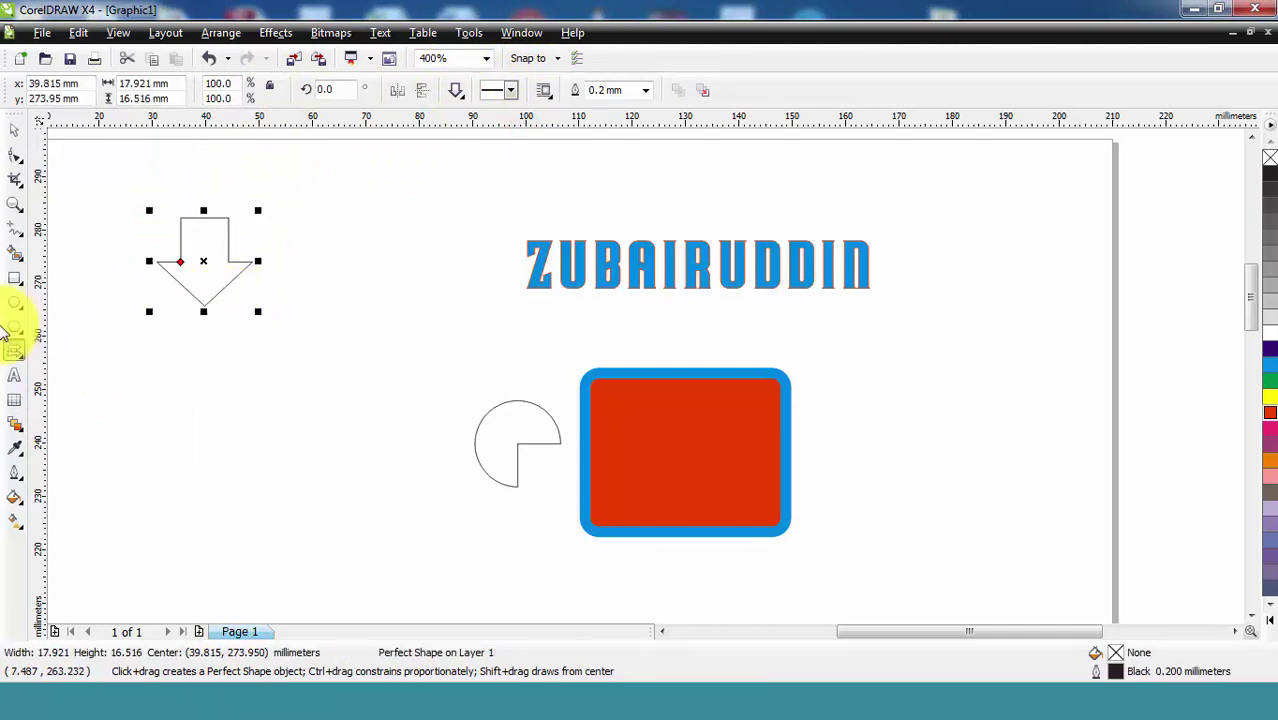
# Step: Draw the folded-corner page from the basic shapes, about 21 mm wide and 26 mm high, beside the down arrow
pyautogui.click(21, 355)
pyautogui.click(45, 361)
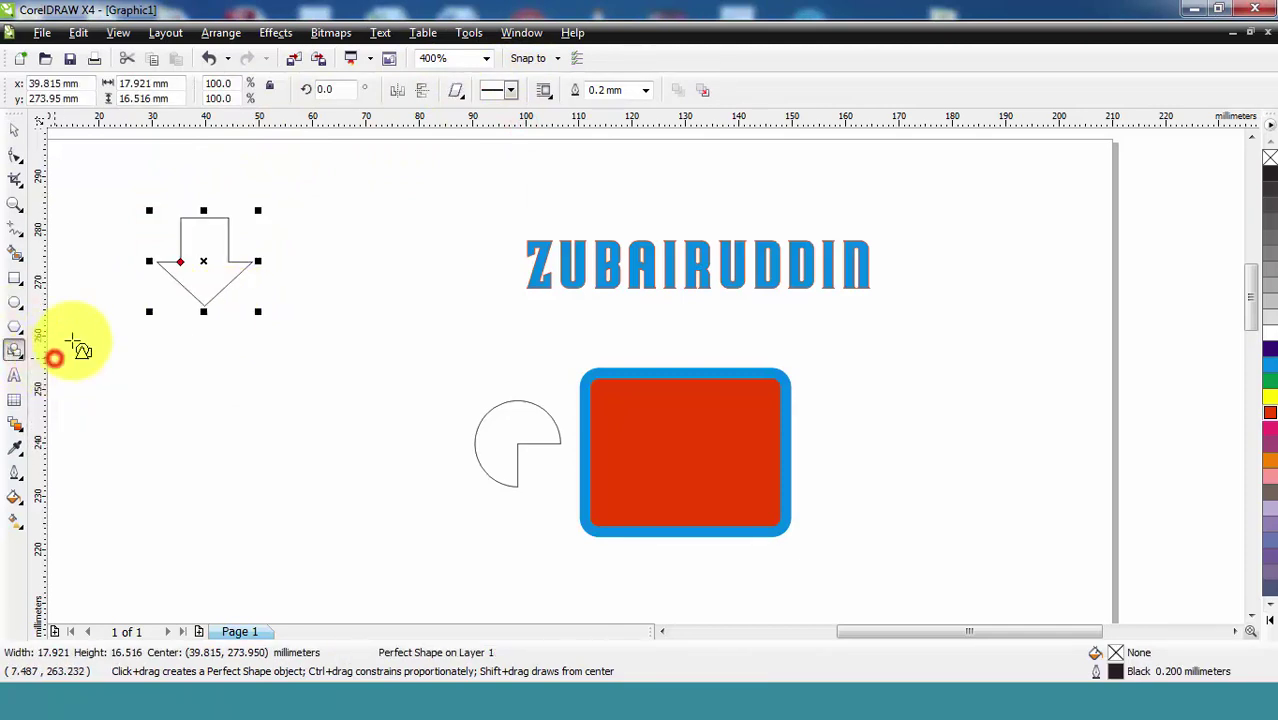
pyautogui.click(458, 95)
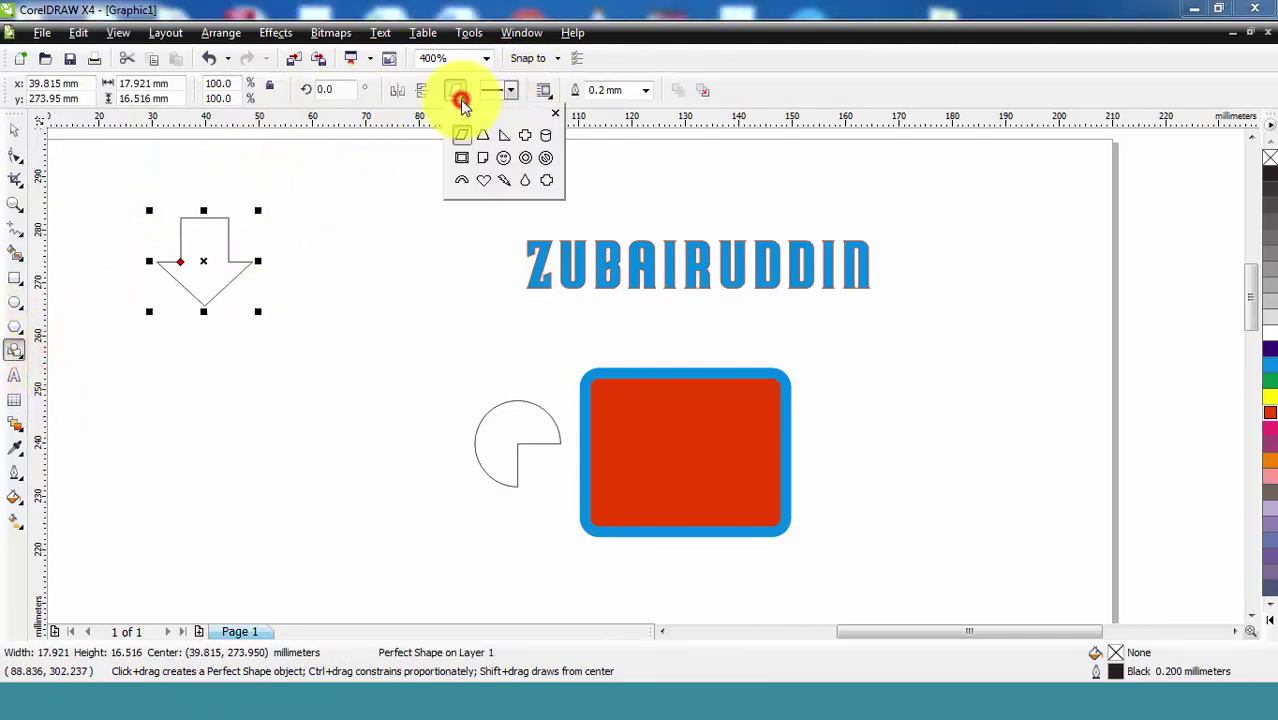
pyautogui.click(483, 157)
pyautogui.moveTo(274, 247); pyautogui.dragTo(390, 387)
# Step: Draw a ribbon banner shape about 41 mm wide and 21 mm high below the down arrow
pyautogui.click(14, 349)
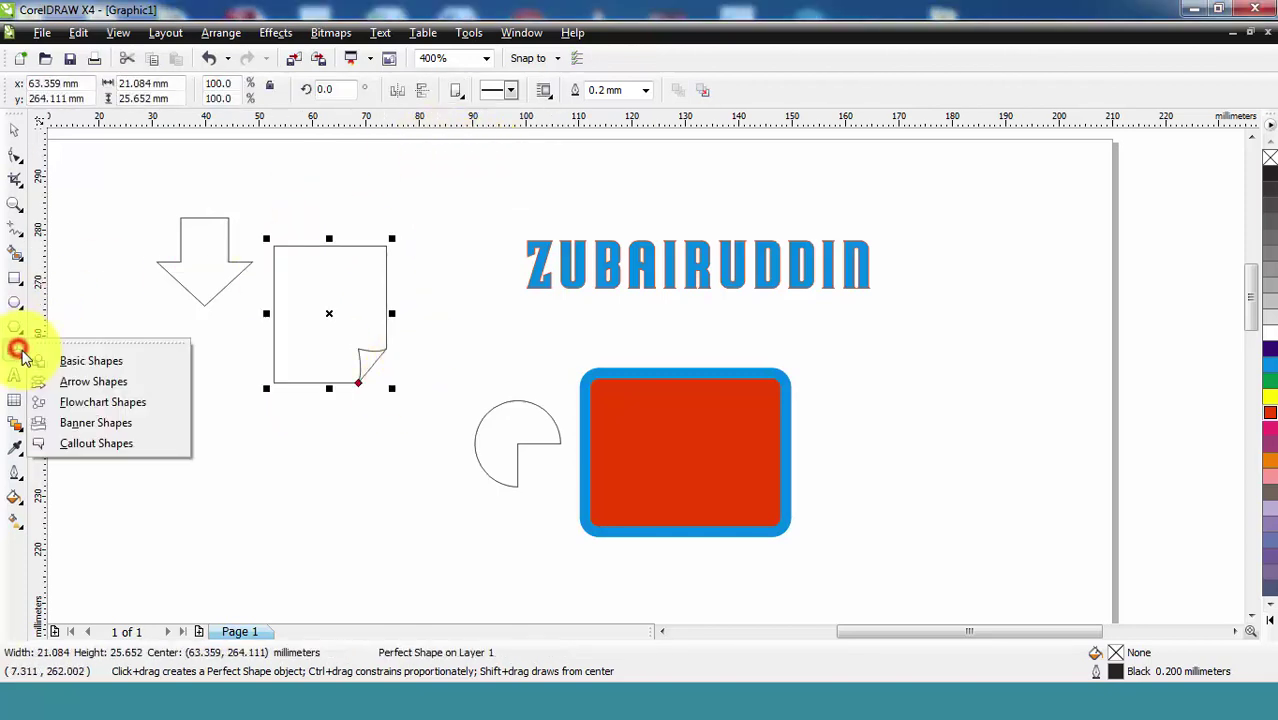
pyautogui.click(70, 426)
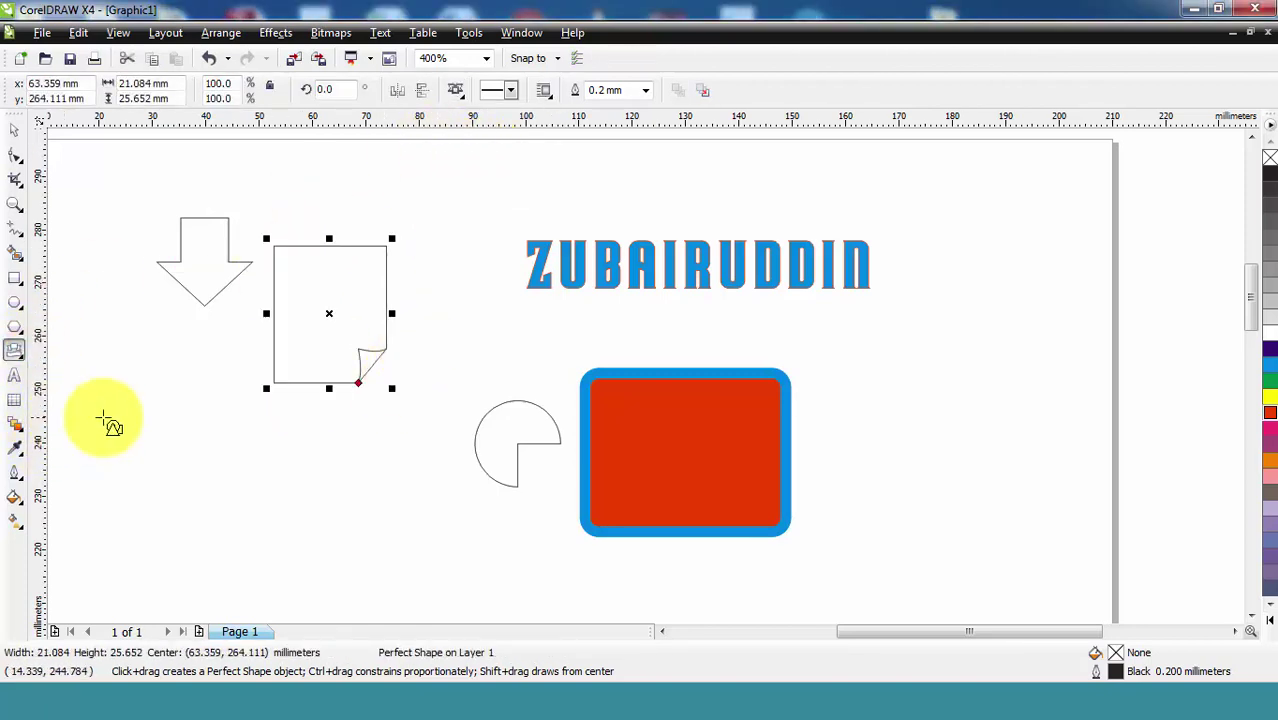
pyautogui.moveTo(113, 386); pyautogui.dragTo(342, 508)
# Step: Draw a spiky explosion banner shape about 28 mm wide and 40 mm high to the right of the horizontal name
pyautogui.click(455, 91)
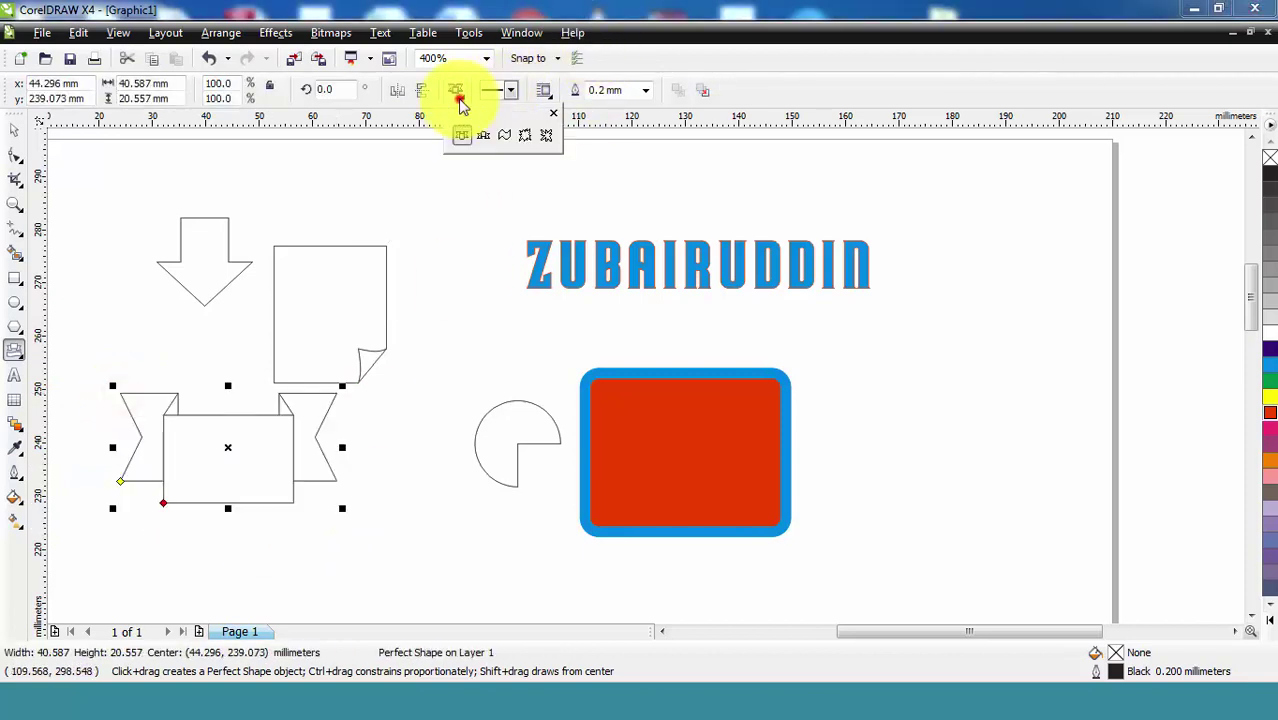
pyautogui.click(526, 136)
pyautogui.moveTo(905, 211); pyautogui.dragTo(1066, 436)
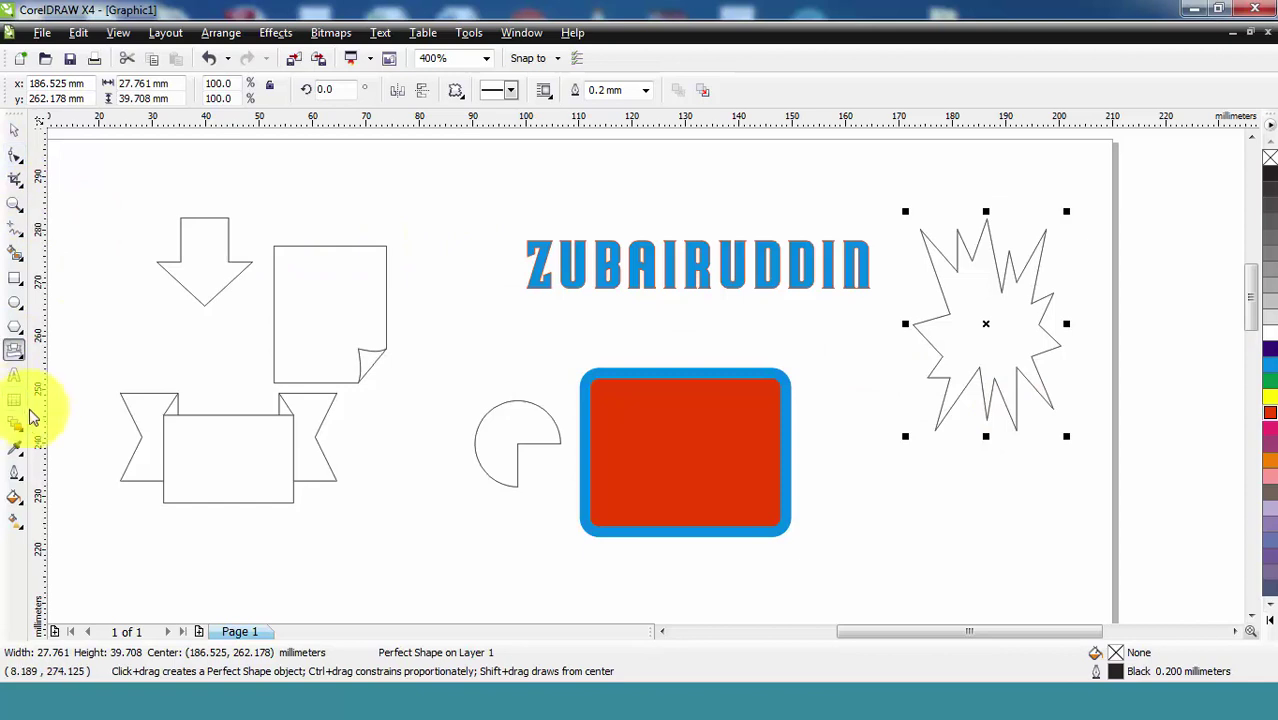
# Step: Open the predefined shape categories for choosing another kind of shape
pyautogui.click(18, 362)
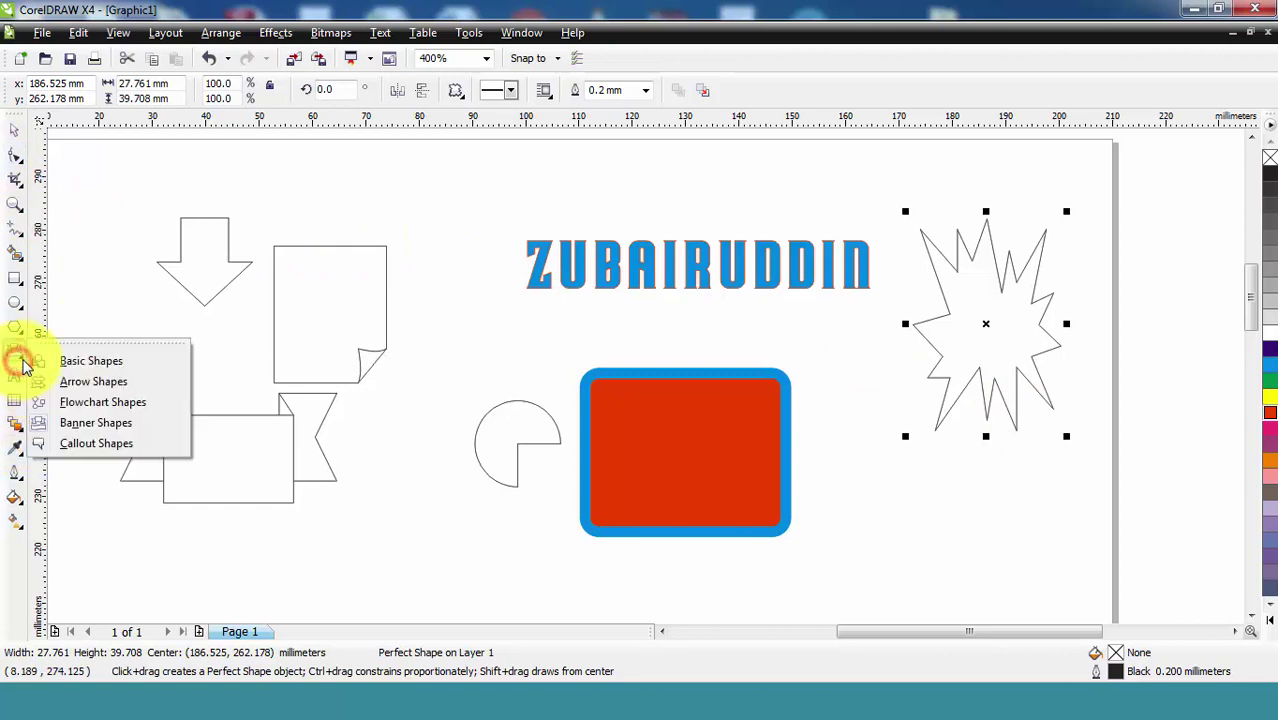